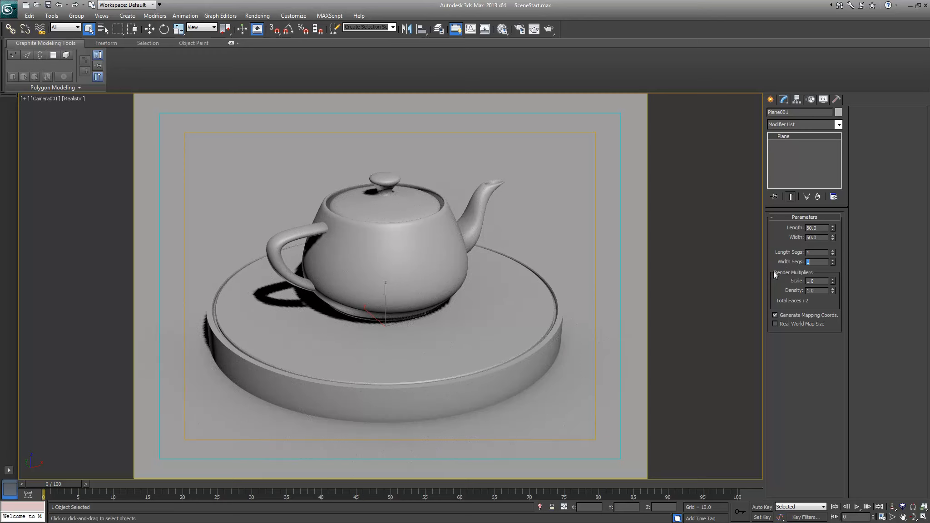
Examine the floor plane and camera around the teapot in the Perspective view, and return to the camera view
key("p")
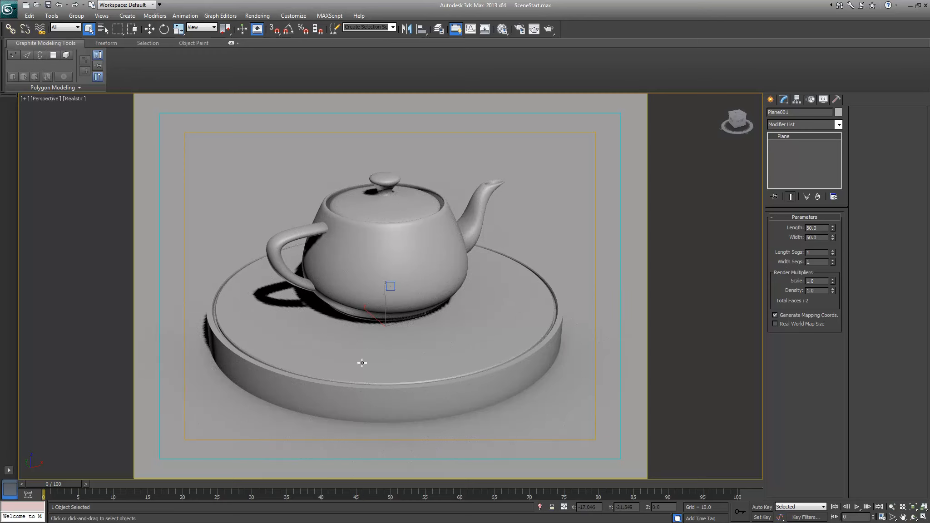
middle_click_drag(239, 360, 287, 374, "alt")
scroll(287, 374, "down", 5)
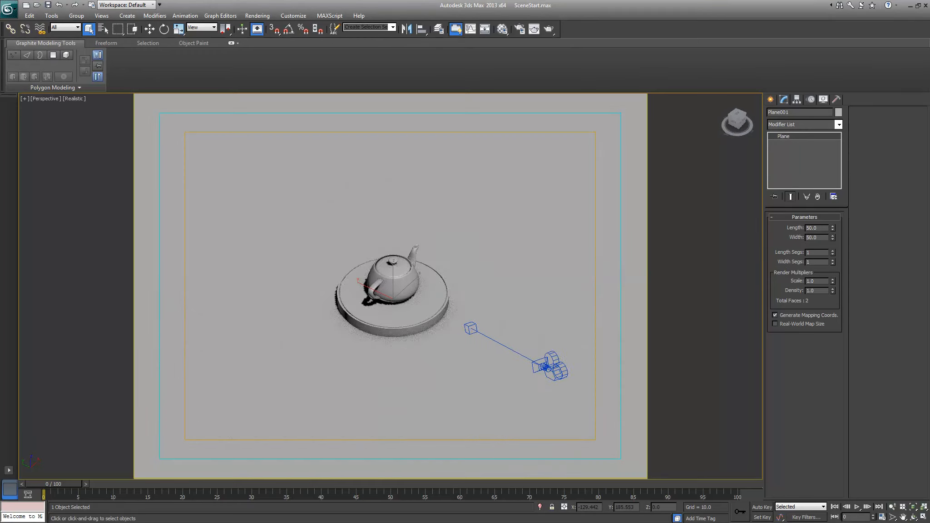
scroll(391, 291, "down", 8)
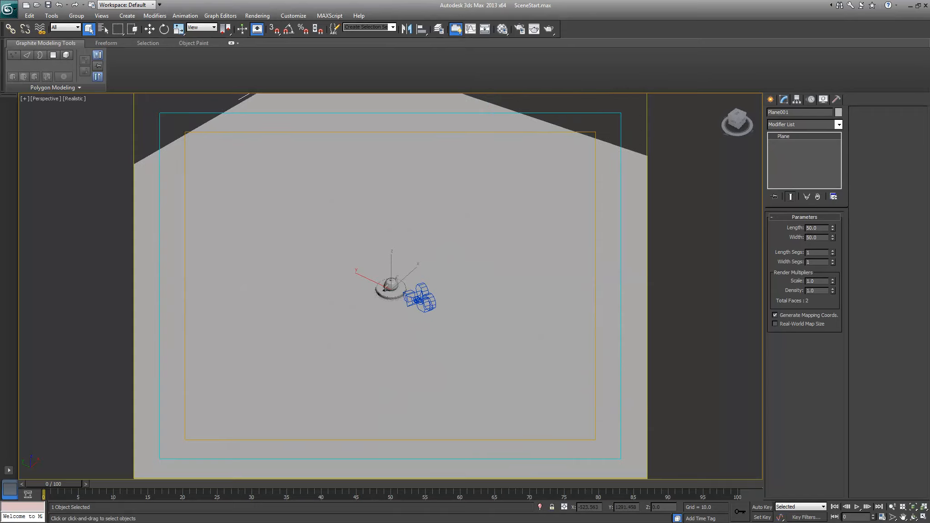
scroll(172, 268, "down", 4)
middle_click_drag(478, 328, 425, 317, "alt")
key("c")
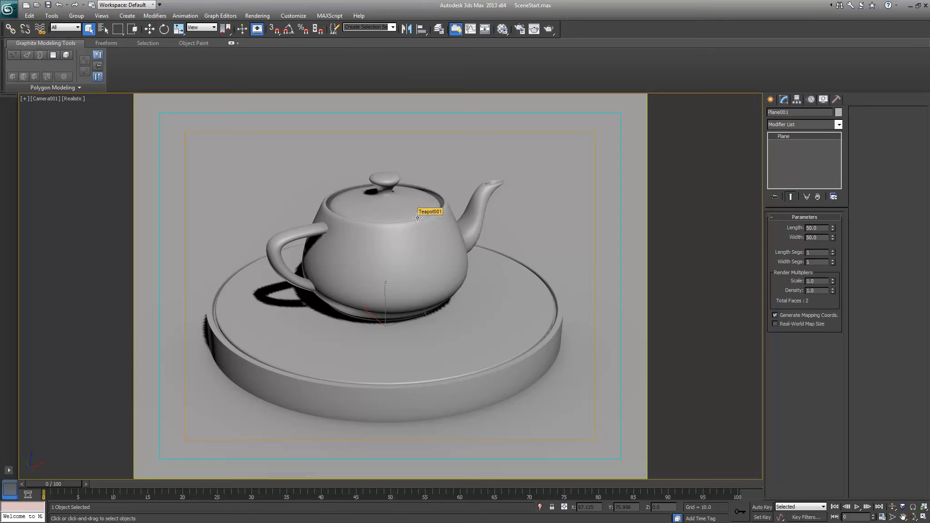
Display the Standard light types and check which light categories are available, keeping Standard and activating the Move tool
left_click(771, 100)
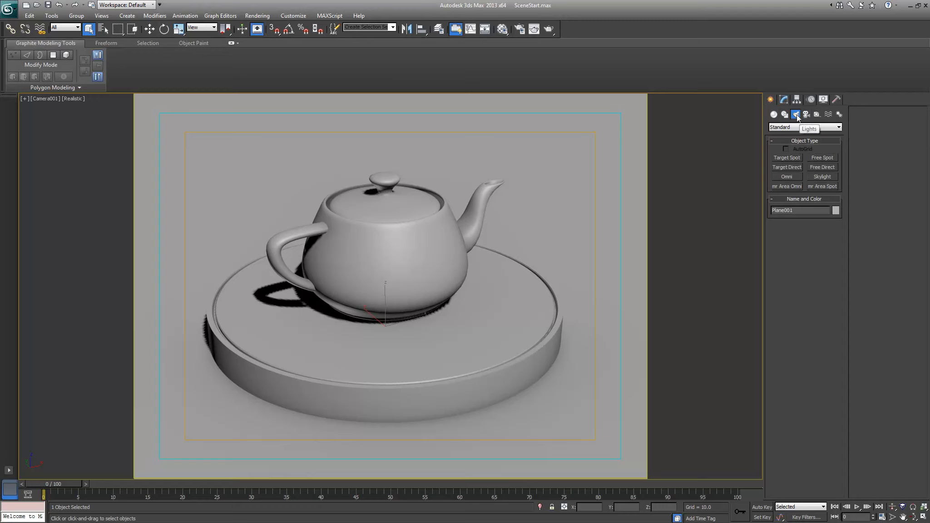
left_click(793, 127)
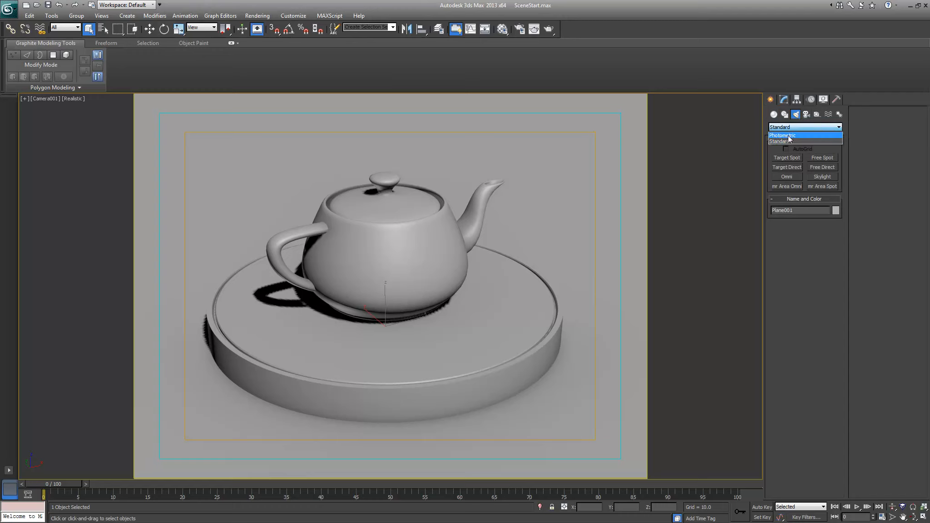
left_click(806, 255)
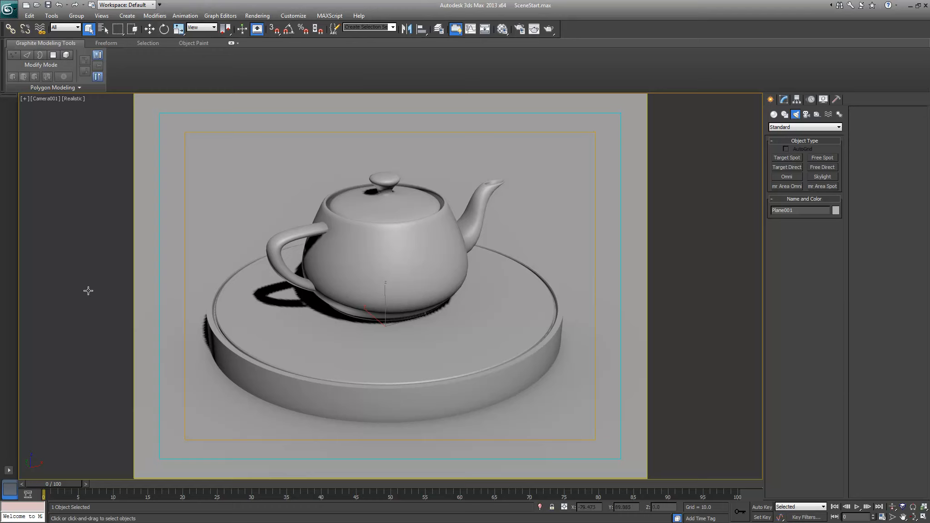
key("w")
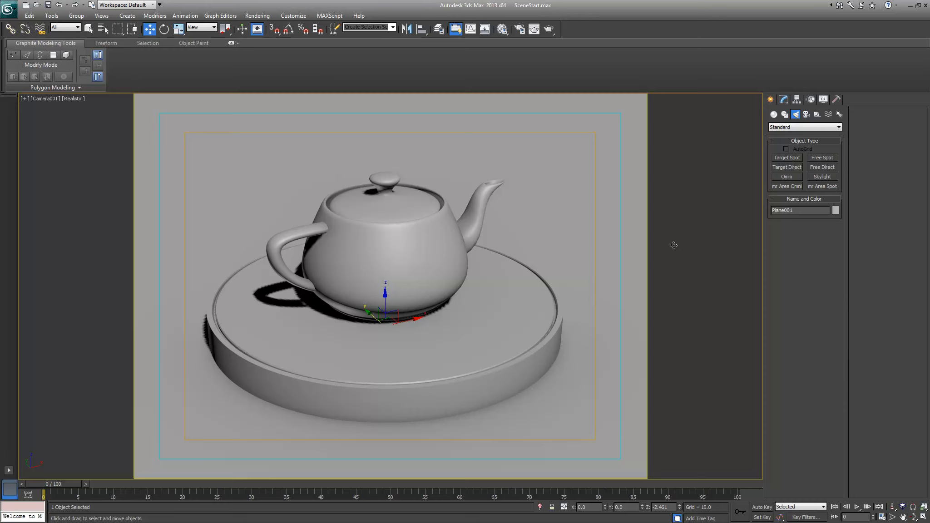
Give the first sample material a specular level of 39 and a glossiness of 41, and assign it to the teapot
key("m")
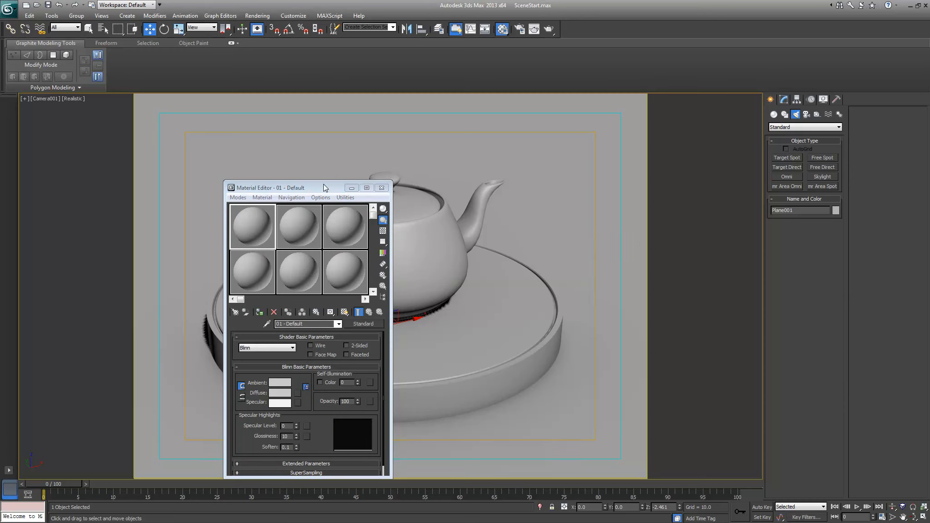
left_click_drag(325, 188, 696, 114)
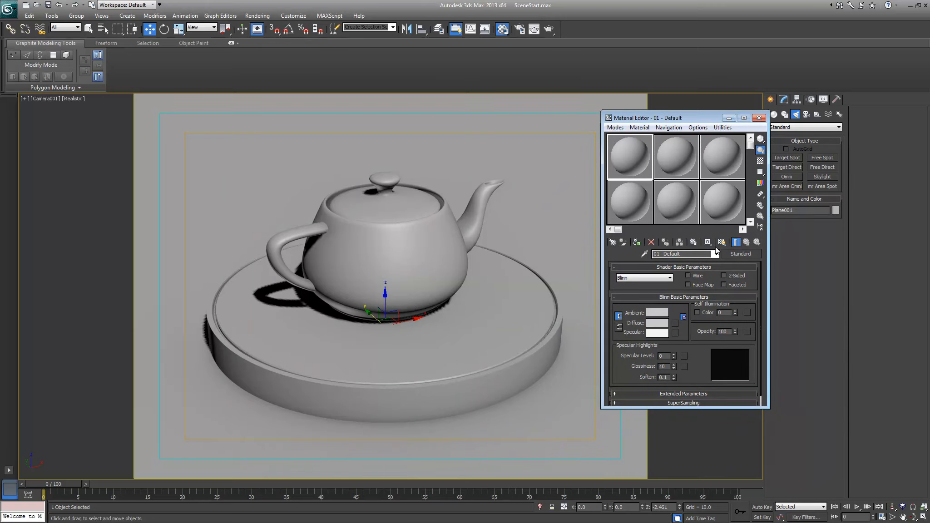
left_click(745, 254)
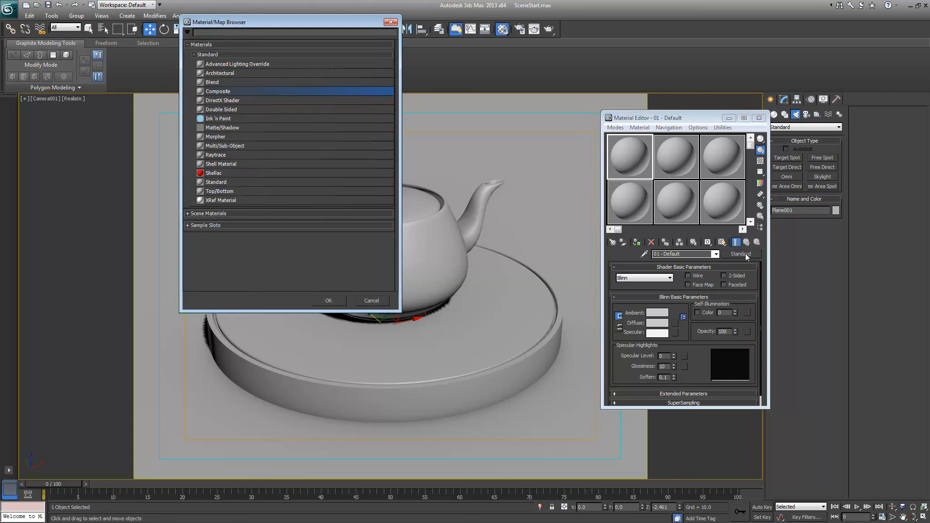
left_click(391, 22)
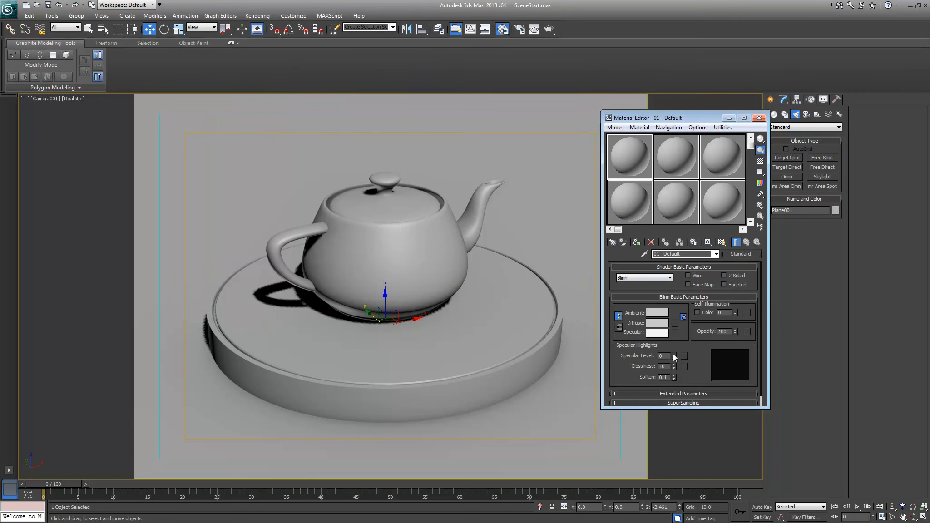
mouse_move(673, 356)
left_mouse_down()
mouse_move(674, 341)
mouse_move(673, 350)
left_mouse_up()
left_click_drag(620, 152, 401, 248)
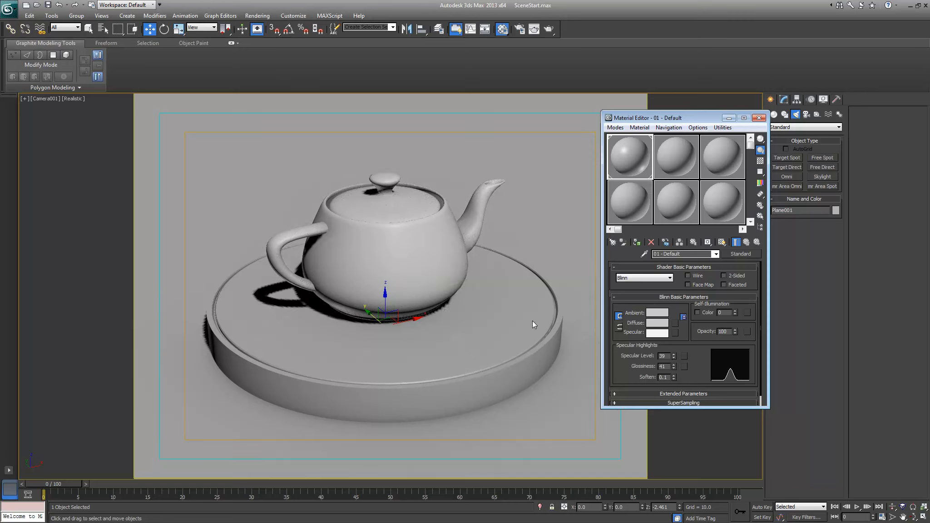
Assign the second sample material to the round base and floor plane, and make the teapot's material 2-sided
left_click_drag(629, 199, 560, 237)
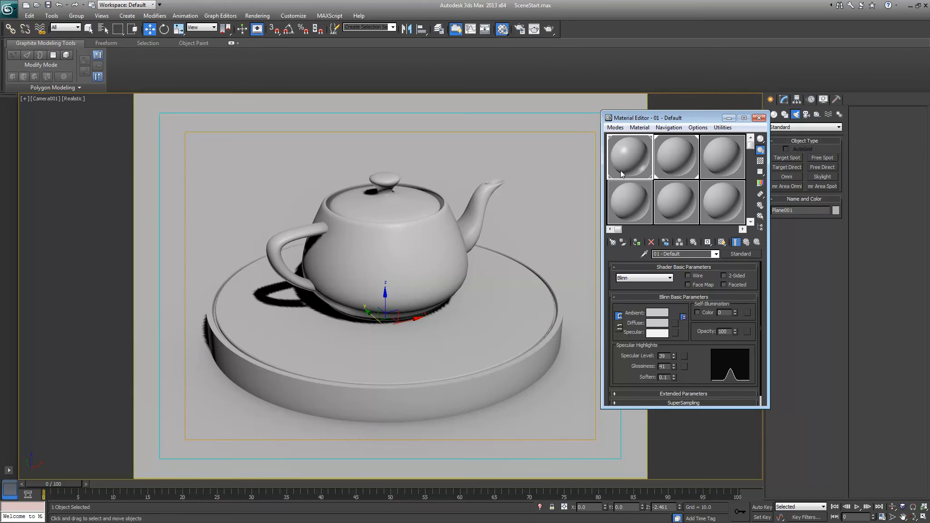
left_click(723, 275)
left_click(759, 118)
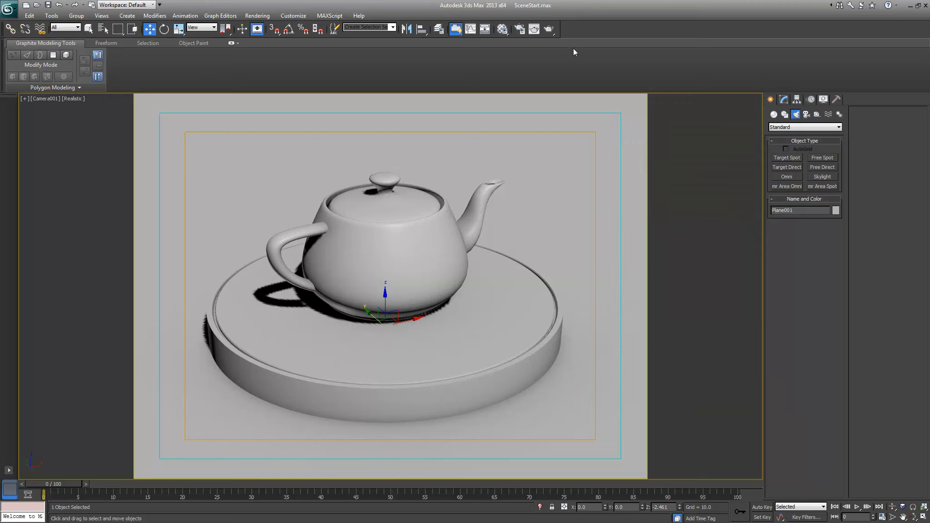
Assign NVIDIA mental ray as the production renderer in the render setup
left_click(520, 30)
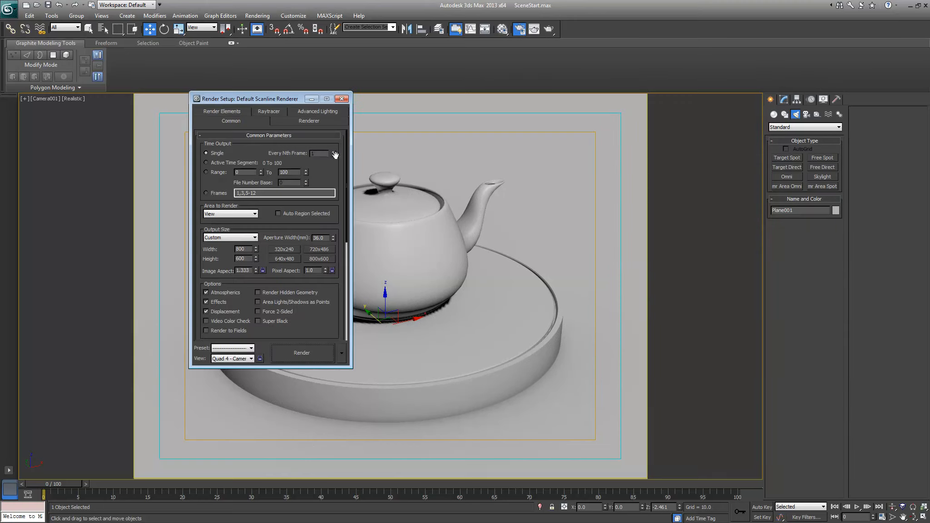
left_click_drag(346, 154, 349, 283)
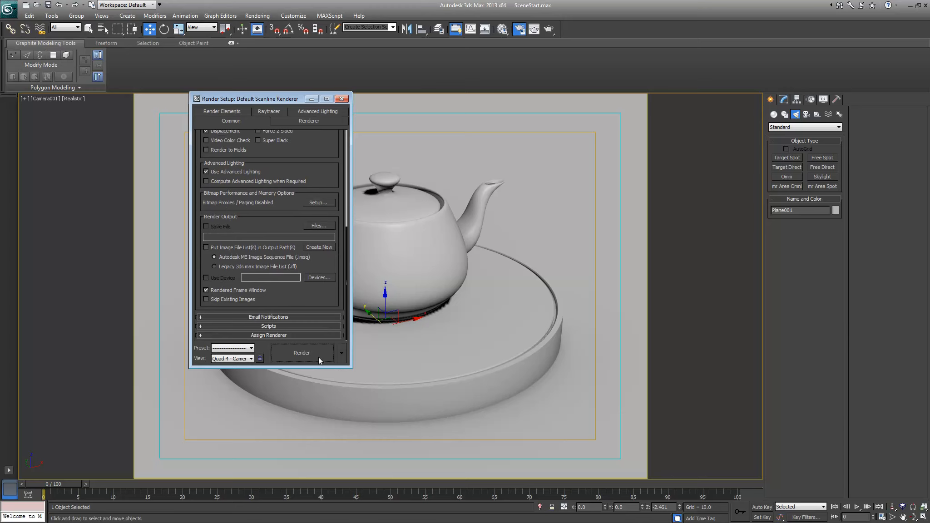
left_click(254, 336)
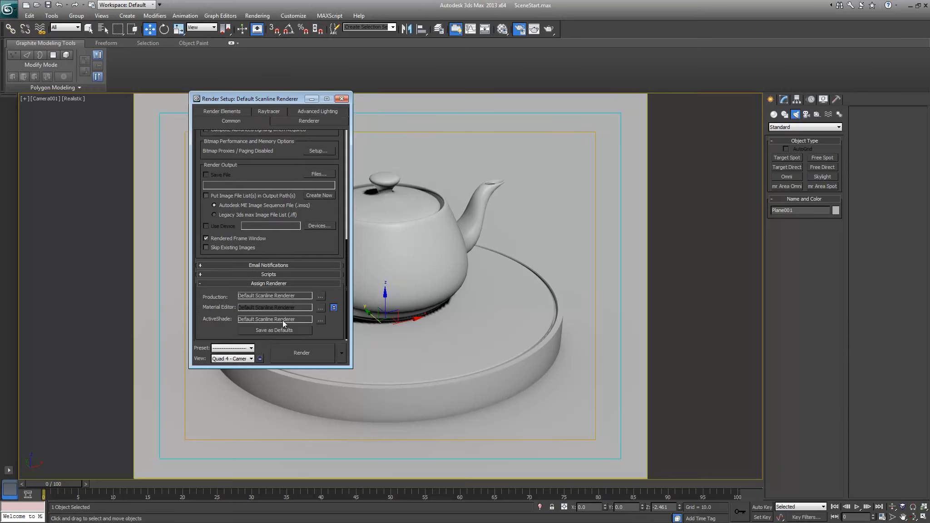
left_click(320, 296)
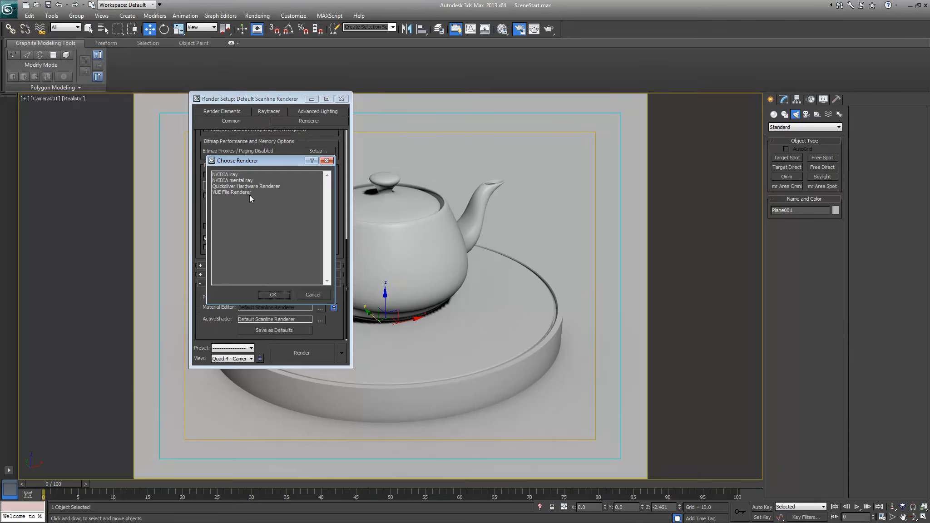
double_click(226, 181)
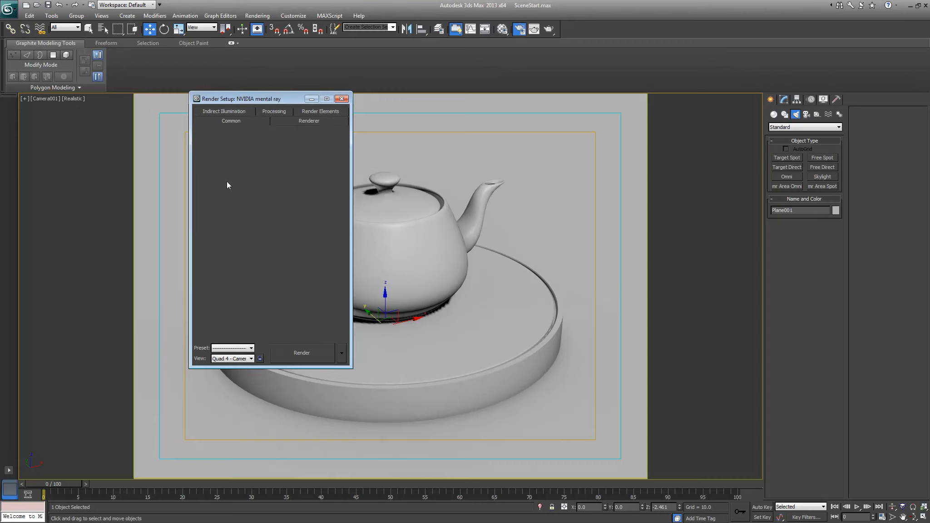
Render the camera view, and render it again with Final Gather disabled
left_click(318, 357)
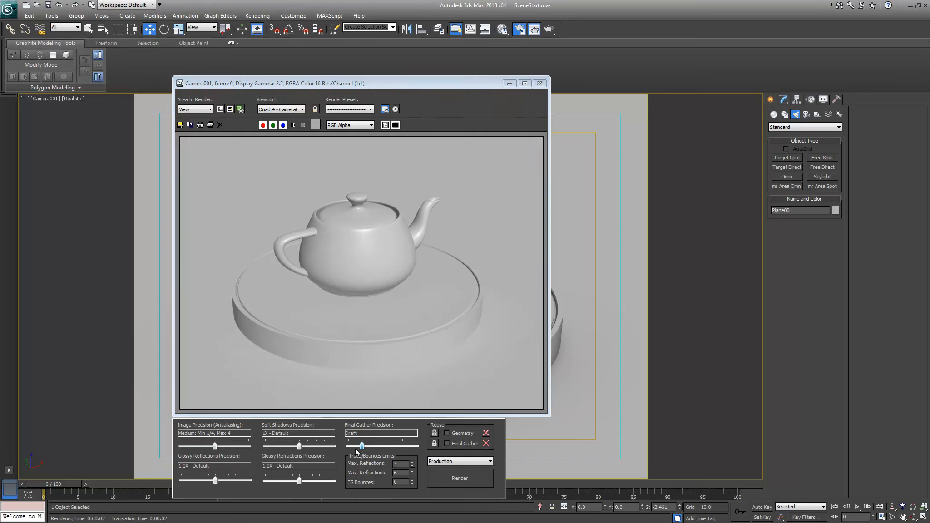
left_click_drag(356, 449, 348, 449)
left_click(461, 481)
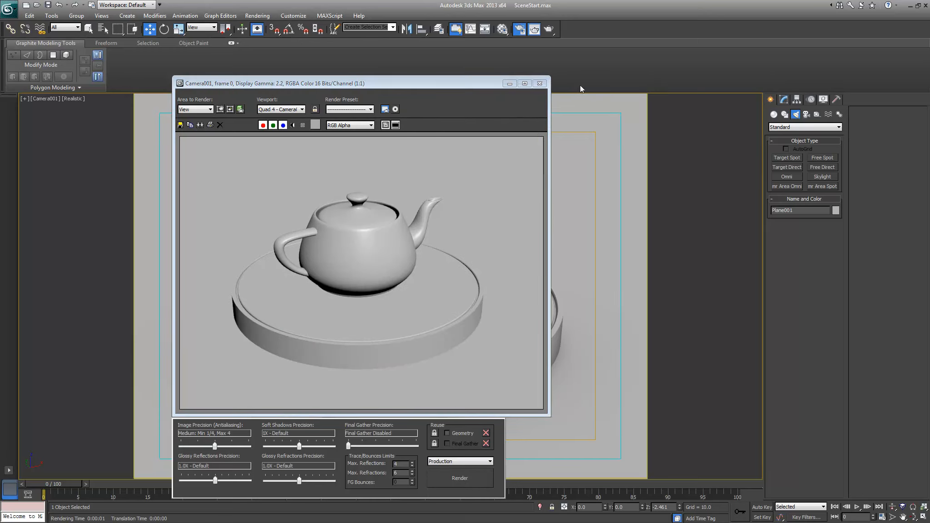
left_click(540, 83)
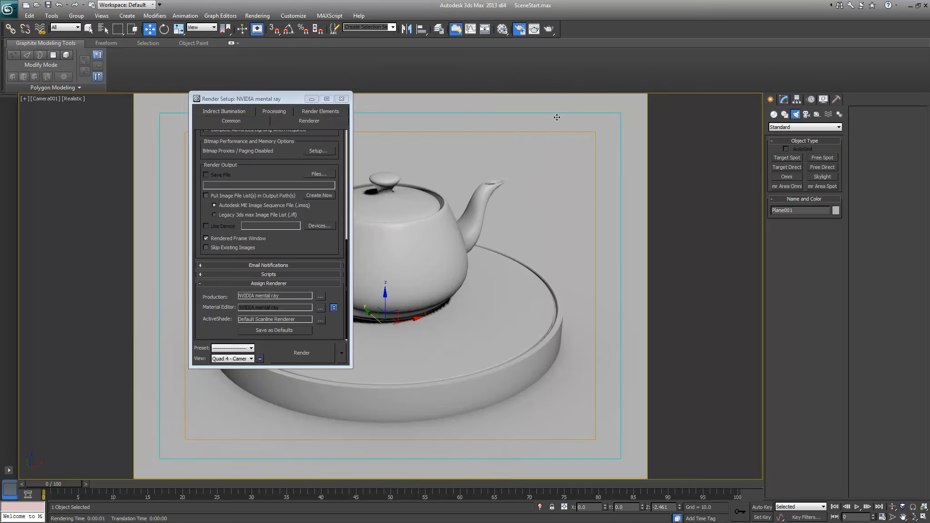
Darken the teapot material's diffuse color to a grey with a value of 62
key("m")
left_click(635, 163)
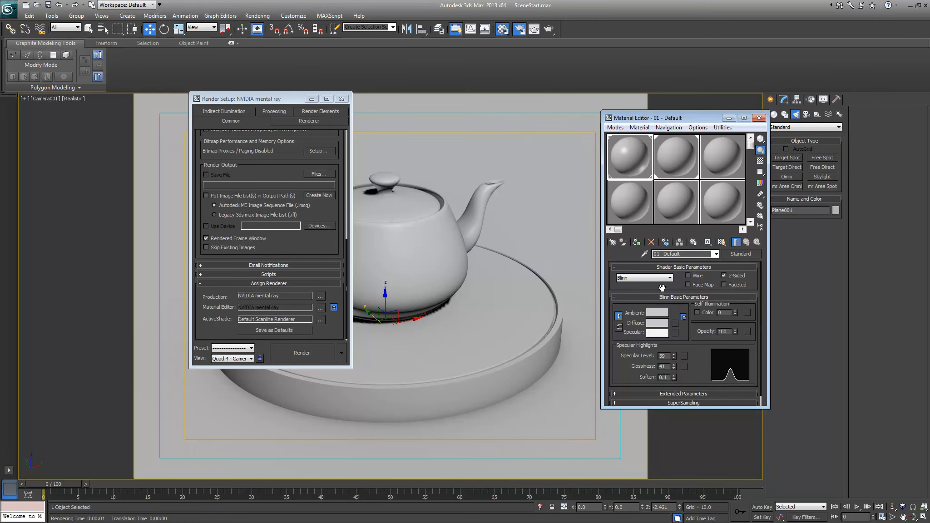
left_click(661, 323)
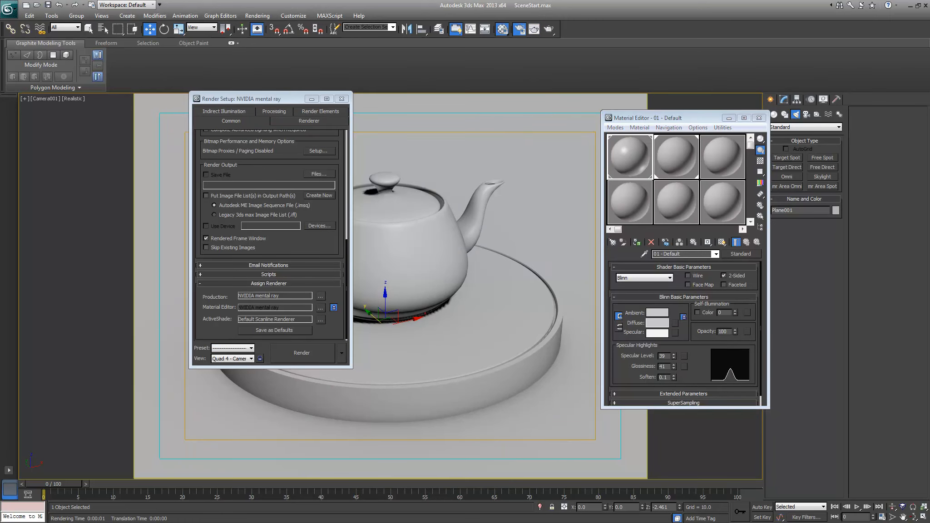
left_click_drag(1, 151, 280, 186)
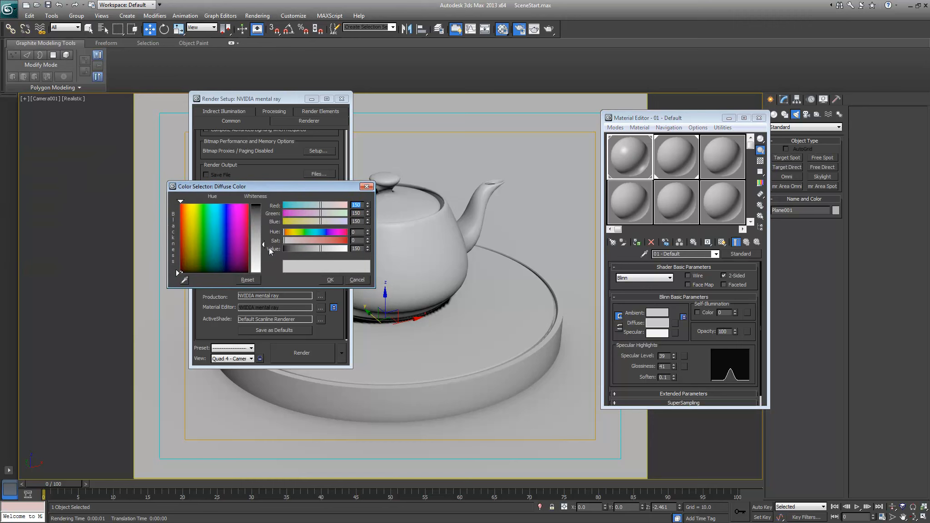
left_click_drag(264, 246, 264, 222)
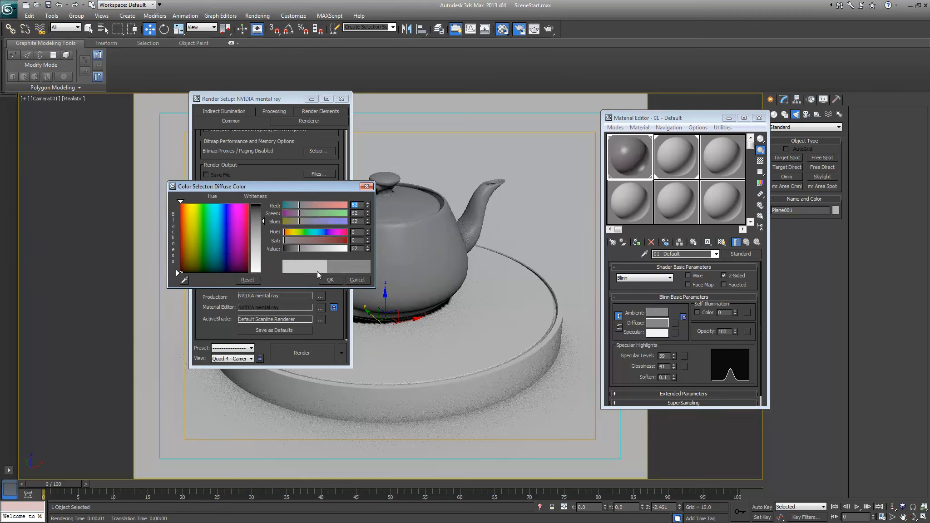
left_click(329, 279)
Darken the diffuse color of the second material, used on the round base and floor, to a medium grey
left_click(686, 157)
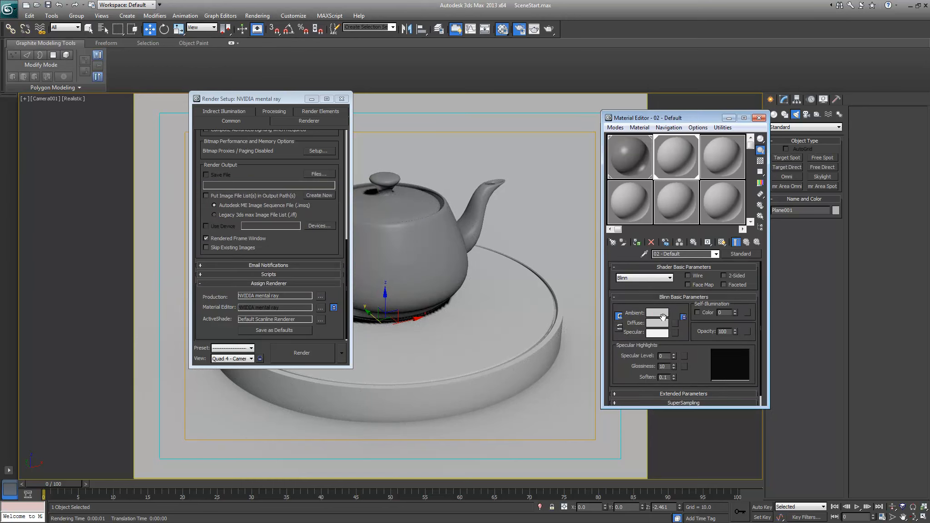
left_click(664, 322)
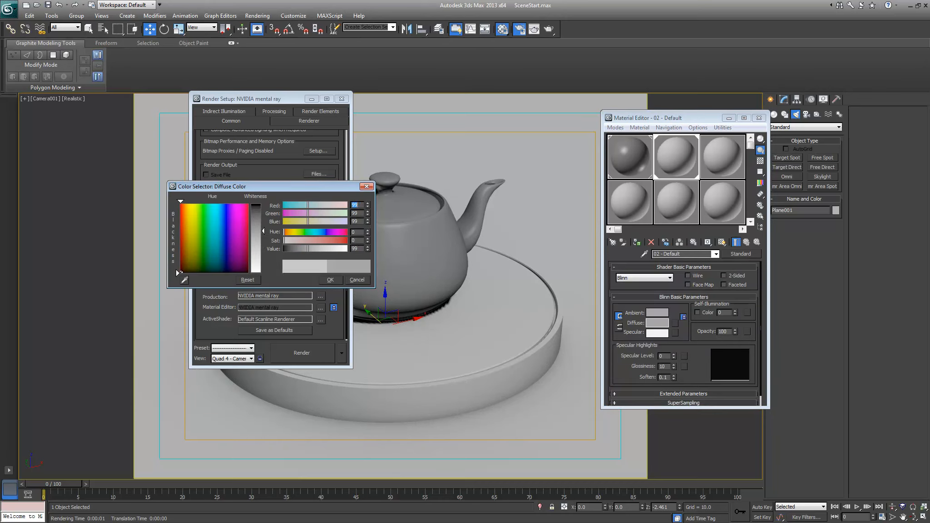
left_click_drag(263, 231, 263, 220)
left_click(340, 279)
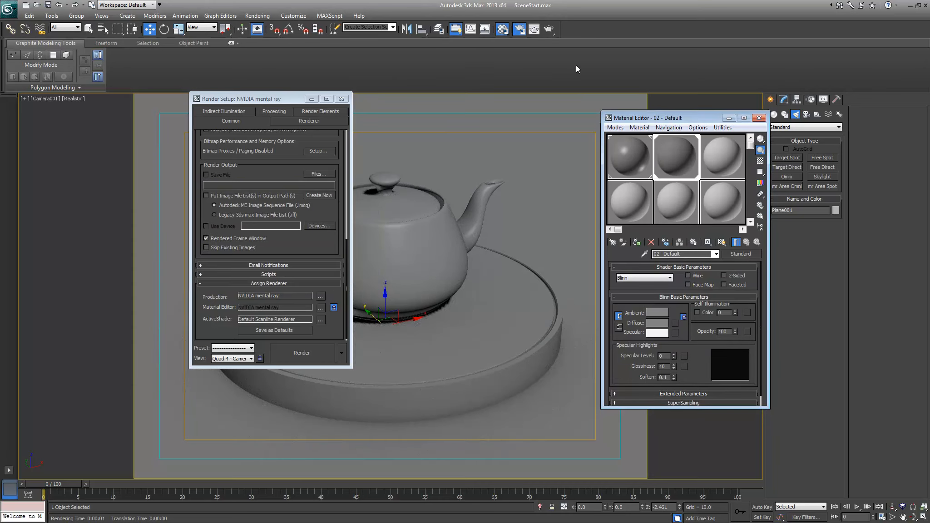
Render the camera view to check the darker materials, and close the render, material editor and render setup windows
left_click(549, 30)
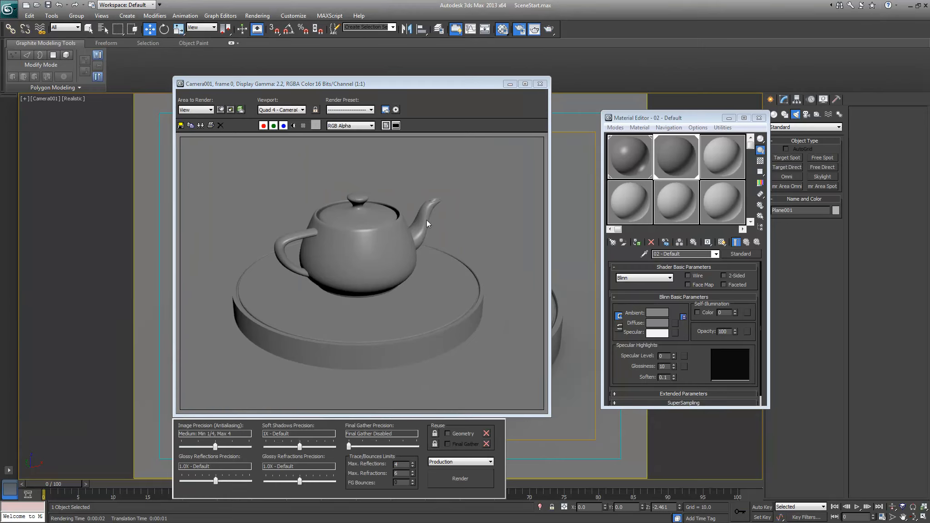
left_click(539, 84)
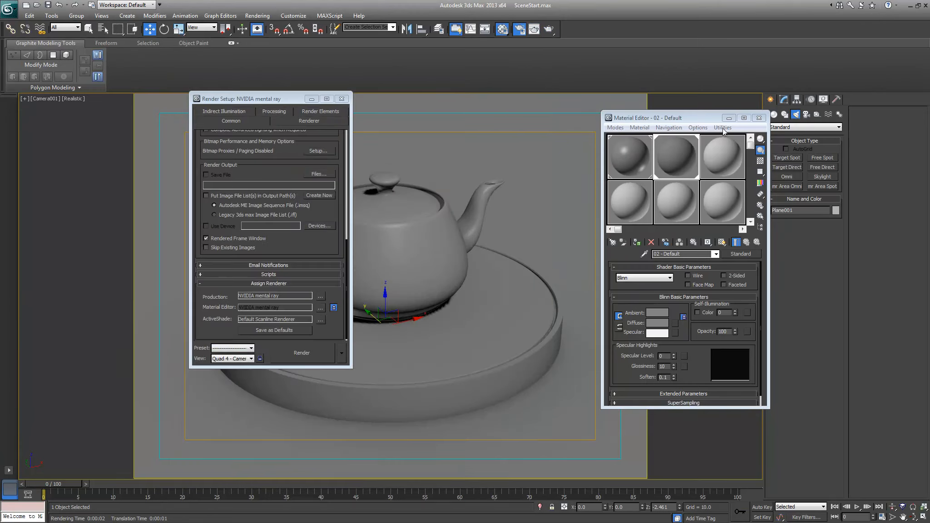
left_click(759, 118)
left_click(341, 98)
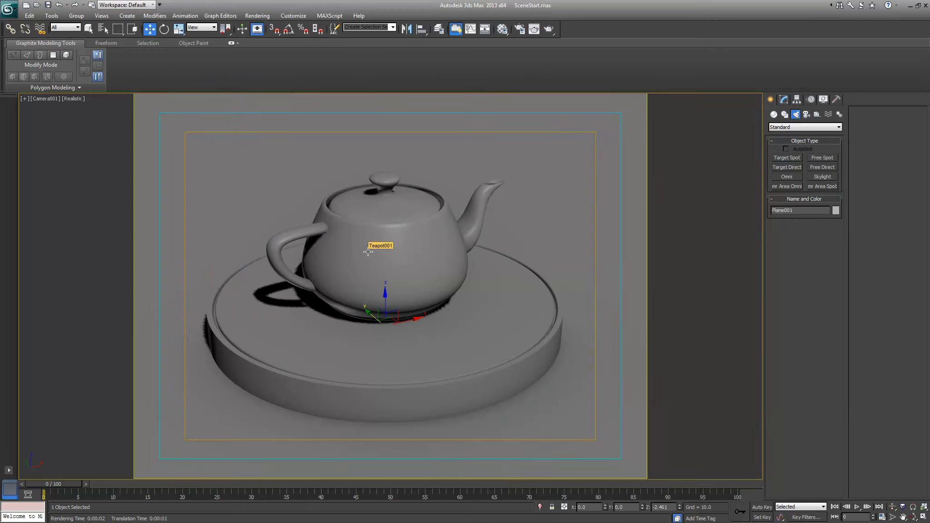
Examine the teapot, its base and the camera from several angles in a perspective view
key("p")
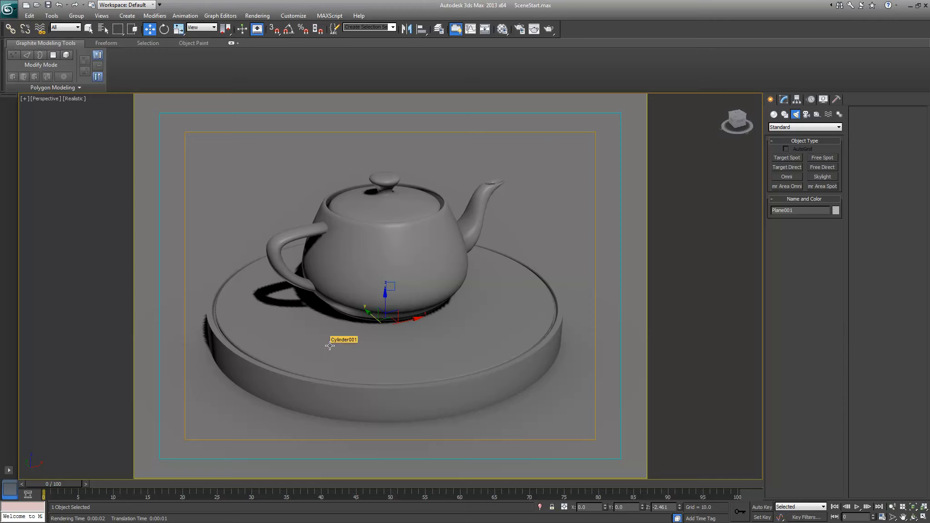
middle_click_drag(330, 346, 332, 345, "alt")
scroll(332, 345, "down", 6)
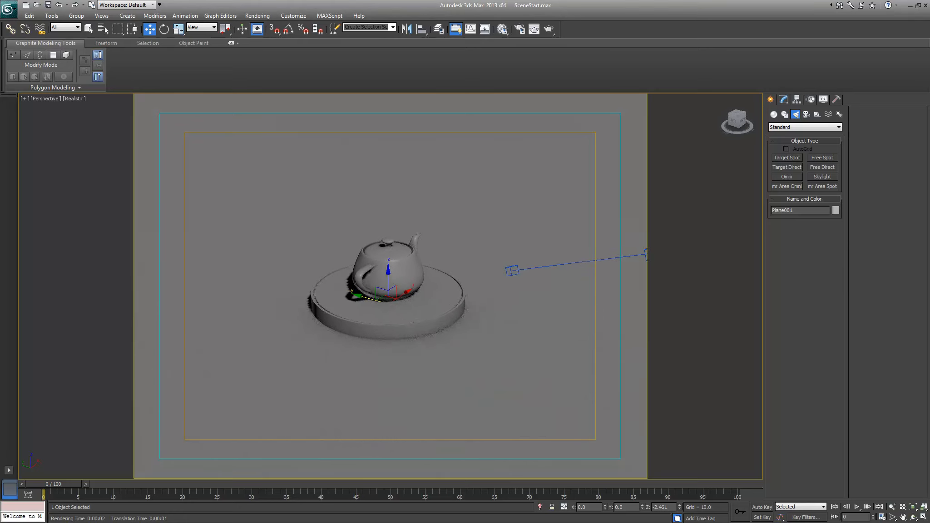
middle_click_drag(454, 342, 370, 337, "alt")
scroll(370, 337, "down", 2)
middle_click_drag(275, 280, 481, 311, "alt")
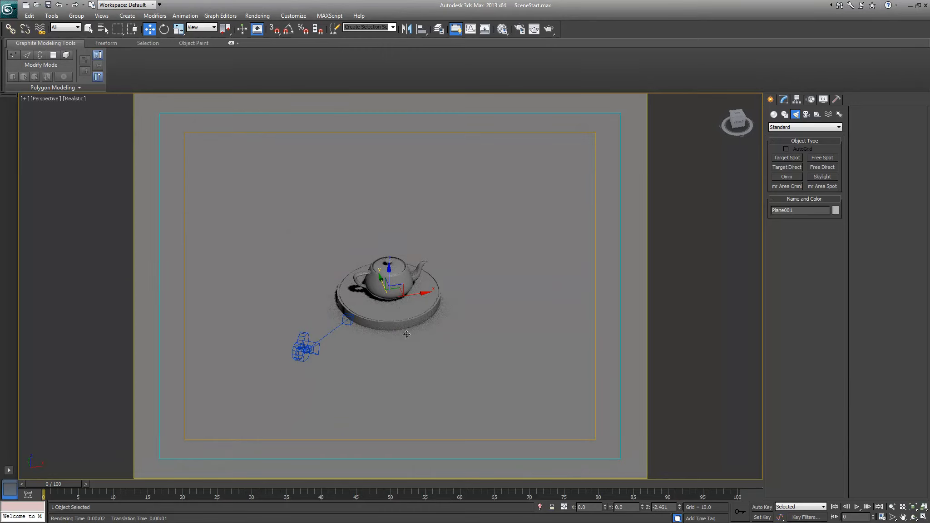
middle_click_drag(406, 334, 318, 316, "alt")
scroll(415, 338, "up", 4)
middle_click_drag(418, 337, 365, 262, "alt")
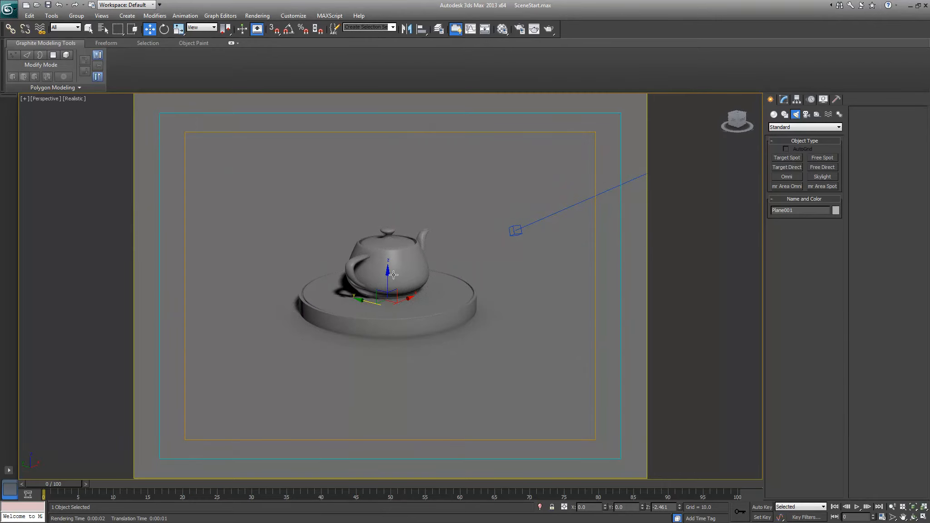
middle_click_drag(418, 293, 361, 291, "alt")
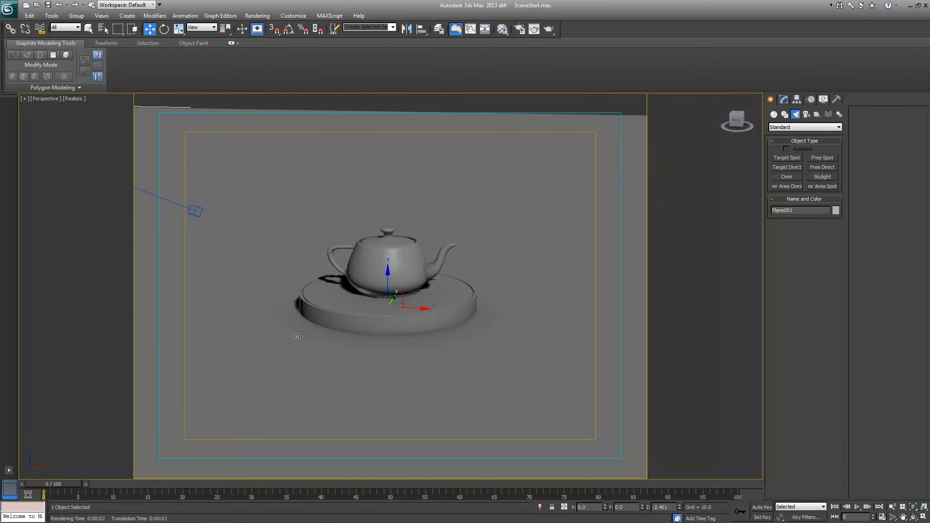
middle_click_drag(276, 288, 466, 304, "alt")
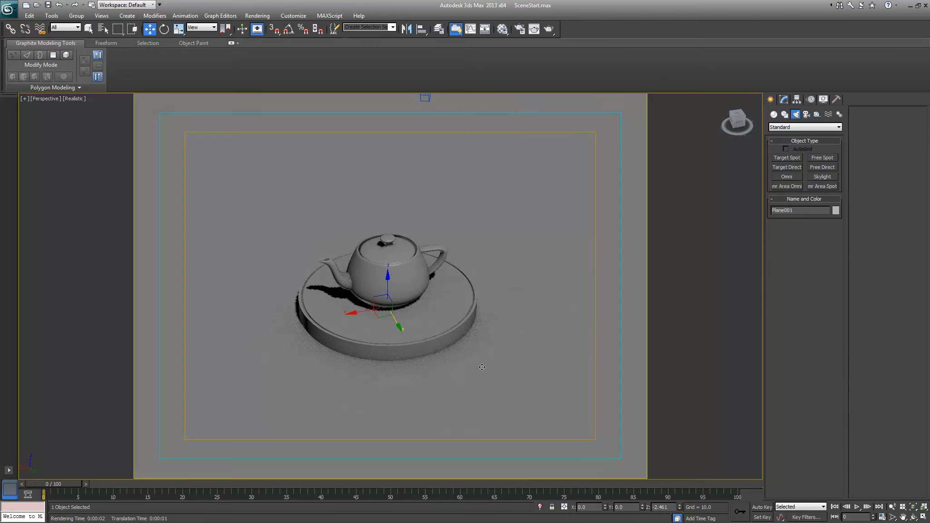
middle_click_drag(405, 236, 315, 322, "alt")
scroll(428, 350, "down", 2)
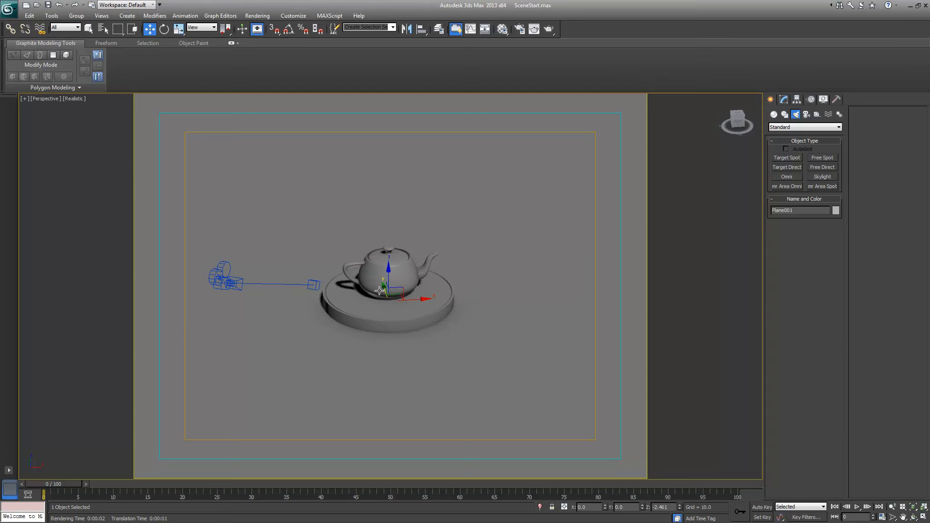
mouse_move(352, 317)
middle_mouse_down("alt")
mouse_move(335, 317)
mouse_move(350, 314)
middle_mouse_up("alt")
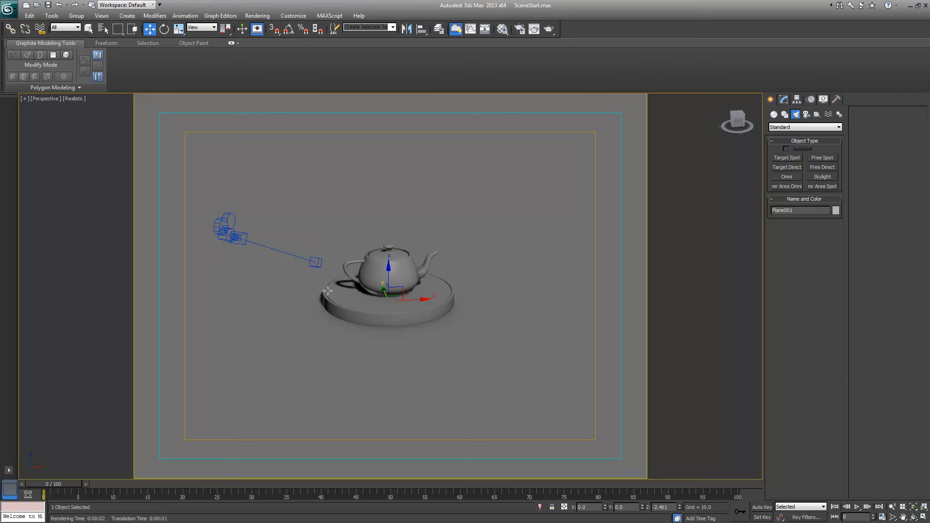
mouse_move(405, 301)
middle_mouse_down("alt")
mouse_move(370, 304)
mouse_move(400, 305)
middle_mouse_up("alt")
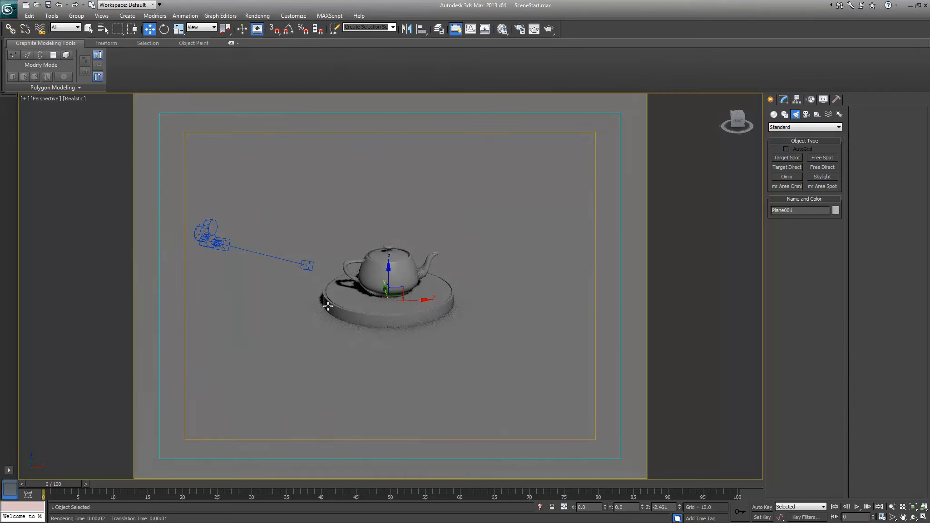
mouse_move(306, 333)
middle_mouse_down("alt")
mouse_move(312, 313)
mouse_move(311, 334)
middle_mouse_up("alt")
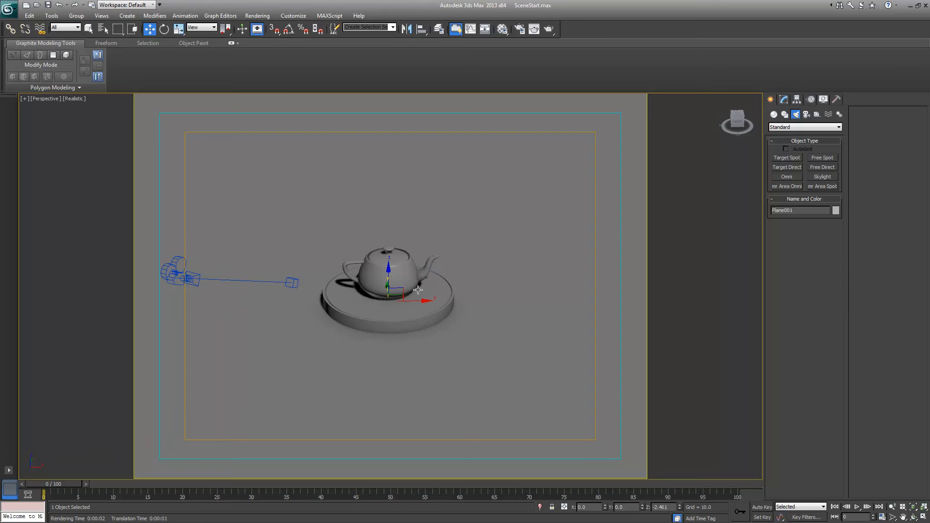
In the top view, place three mr Area Spot lights aimed at the teapot from the front, left and back, about 342, 331 and 236 units away
key("t")
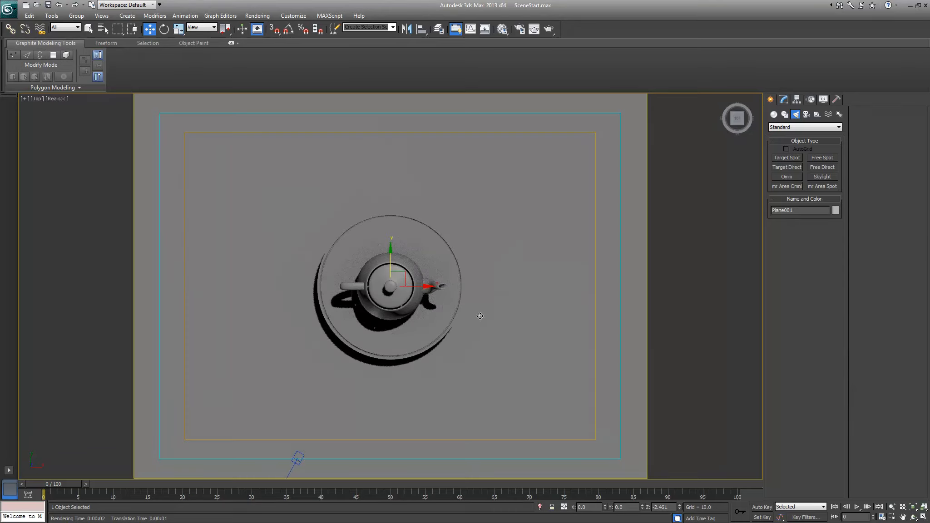
scroll(513, 303, "down", 5)
middle_click_drag(447, 353, 442, 309)
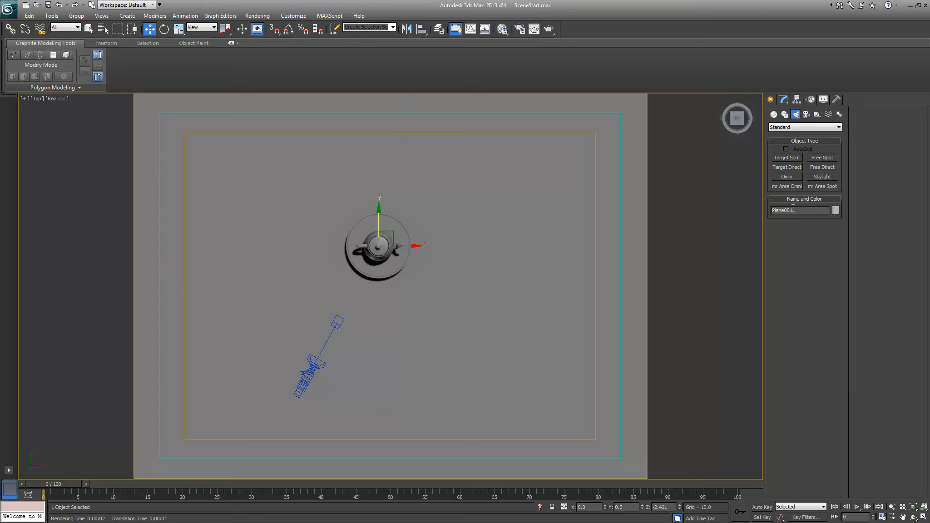
left_click(827, 187)
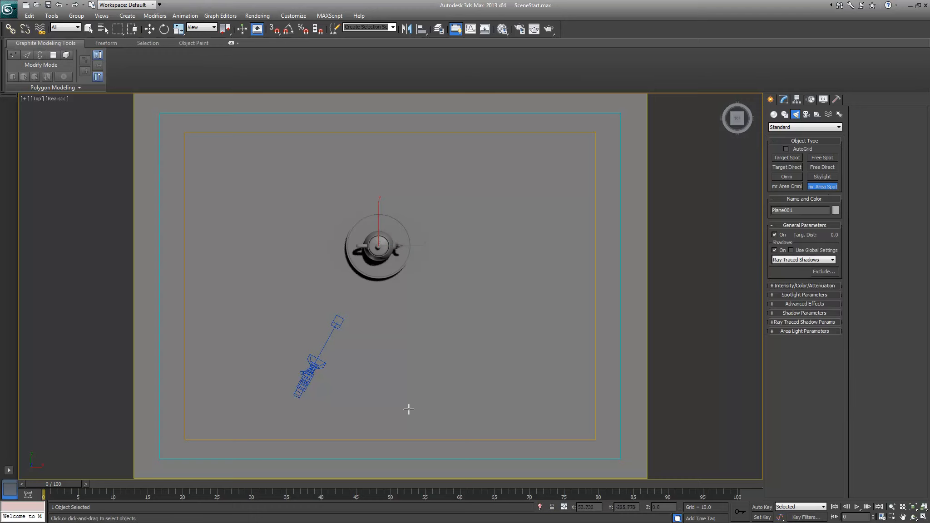
left_click_drag(420, 446, 380, 258)
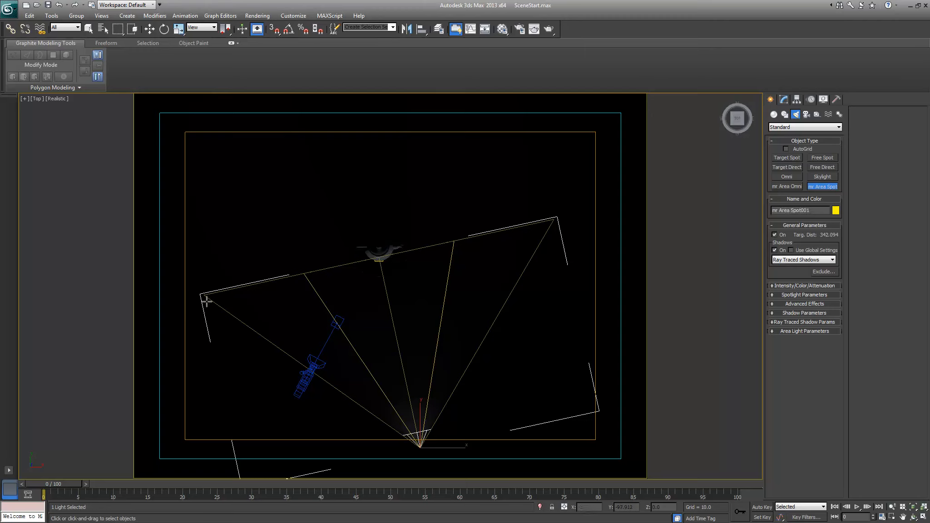
left_click_drag(197, 330, 364, 247)
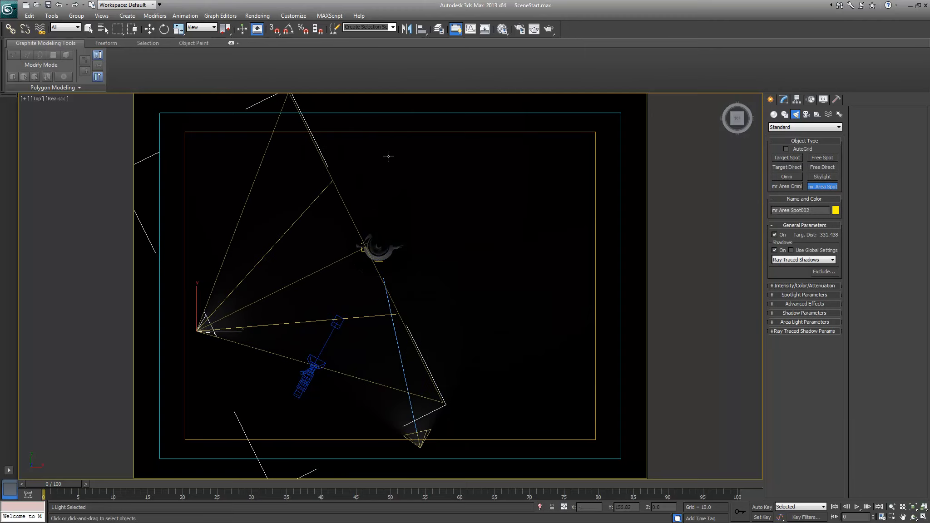
left_click_drag(422, 107, 377, 232)
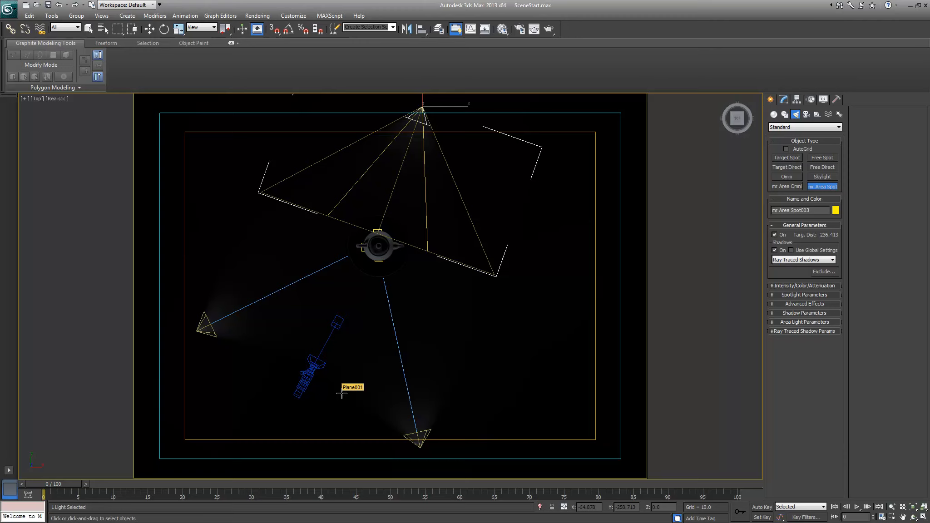
Return to a perspective view and switch off the spotlight behind the teapot and the one on its left side
key("p")
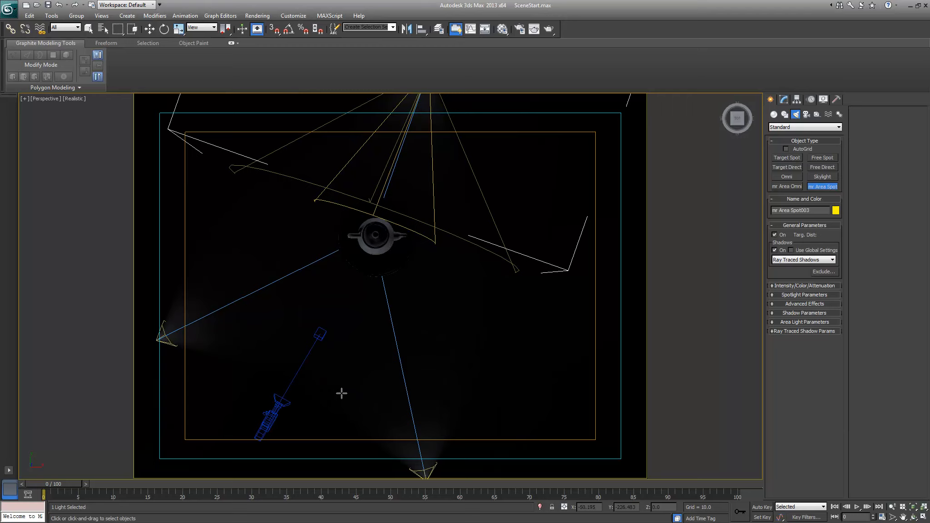
middle_click_drag(349, 388, 395, 303, "alt")
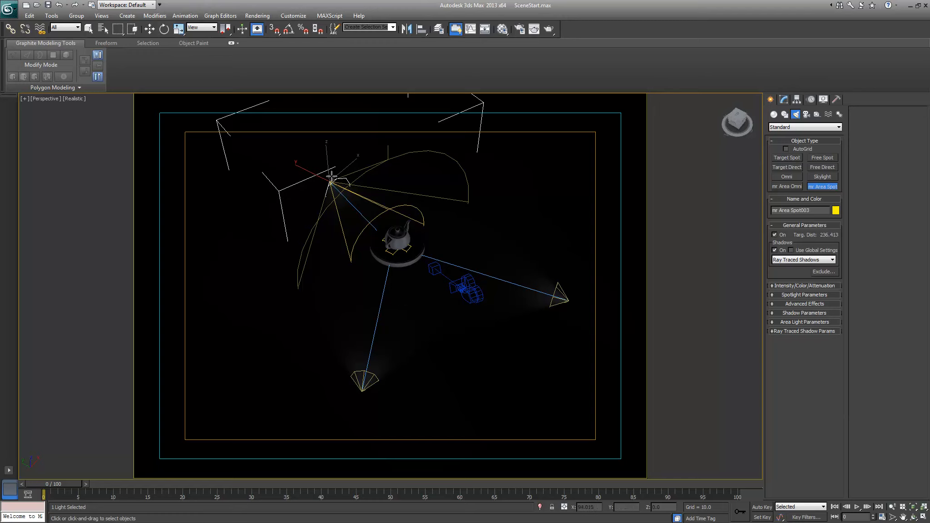
left_click(783, 100)
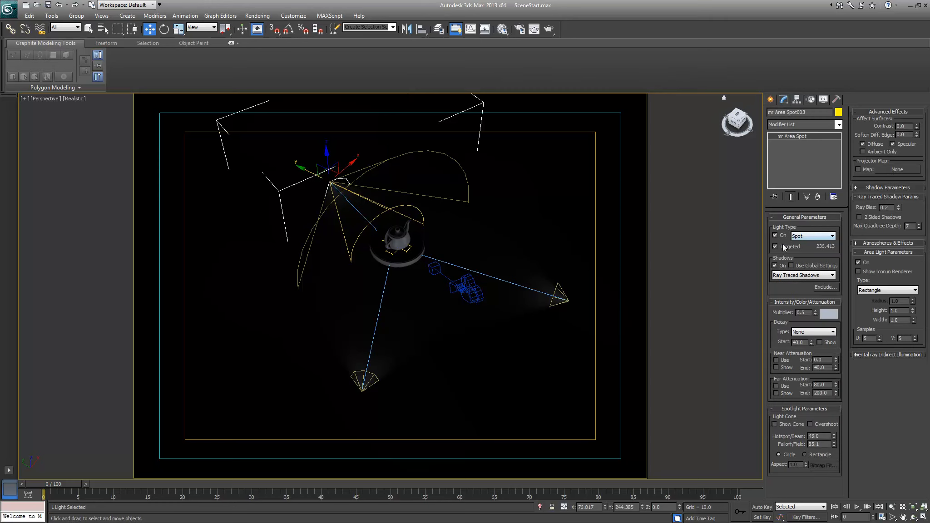
left_click(781, 236)
left_click(365, 375)
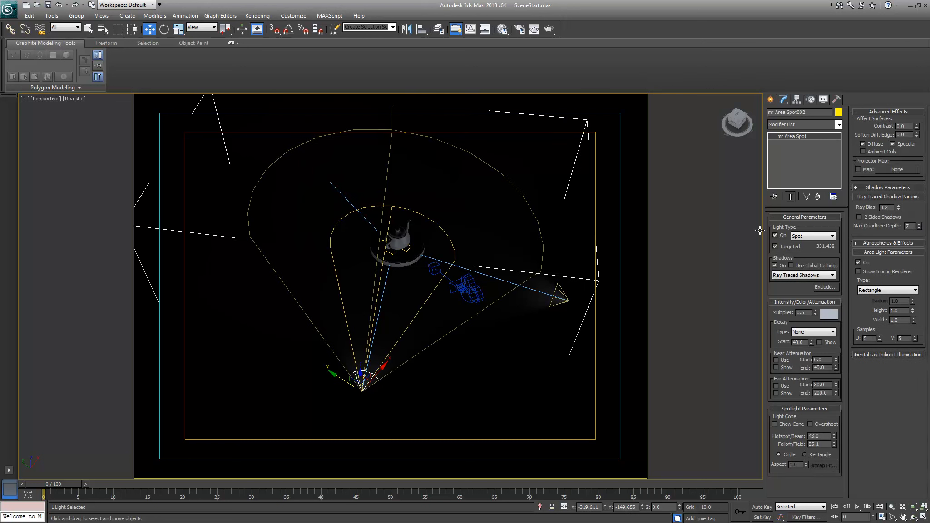
Illuminate the perspective view with default lights instead of scene lights
left_click(75, 100)
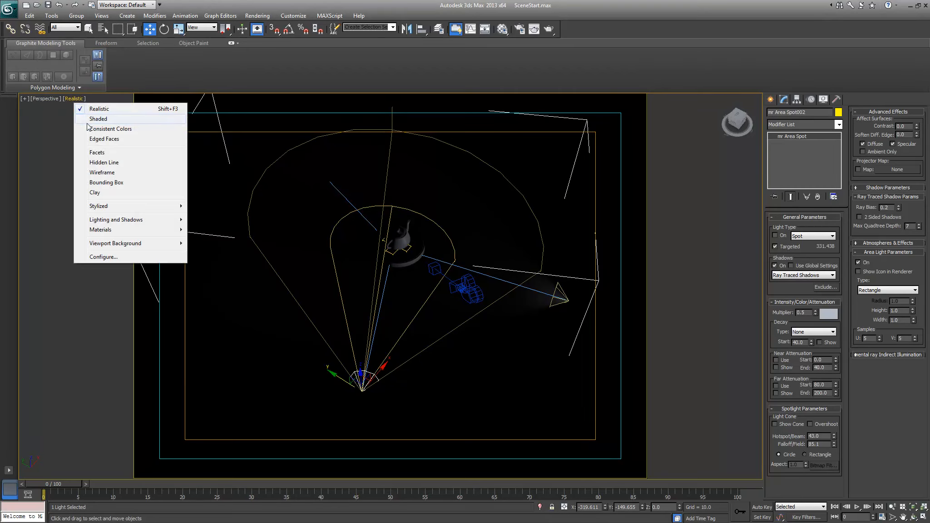
mouse_move(141, 221)
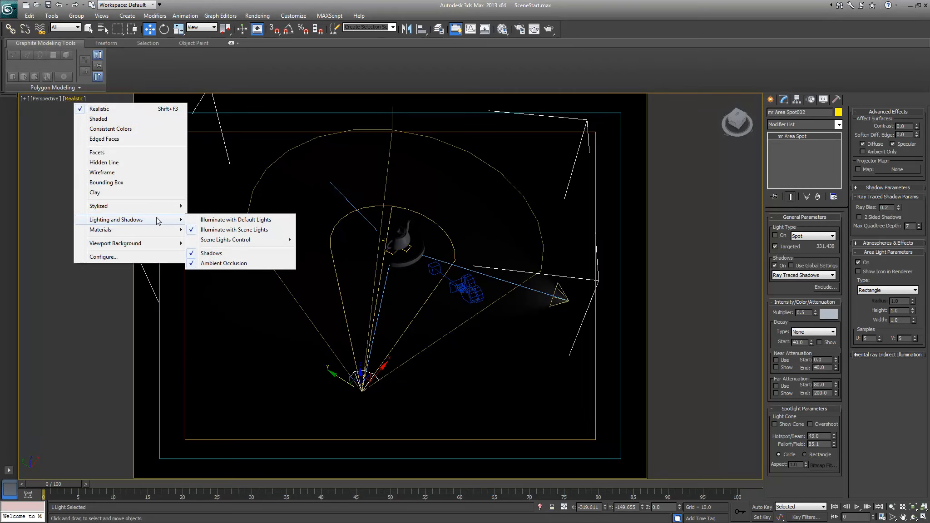
left_click(202, 220)
left_click(141, 276)
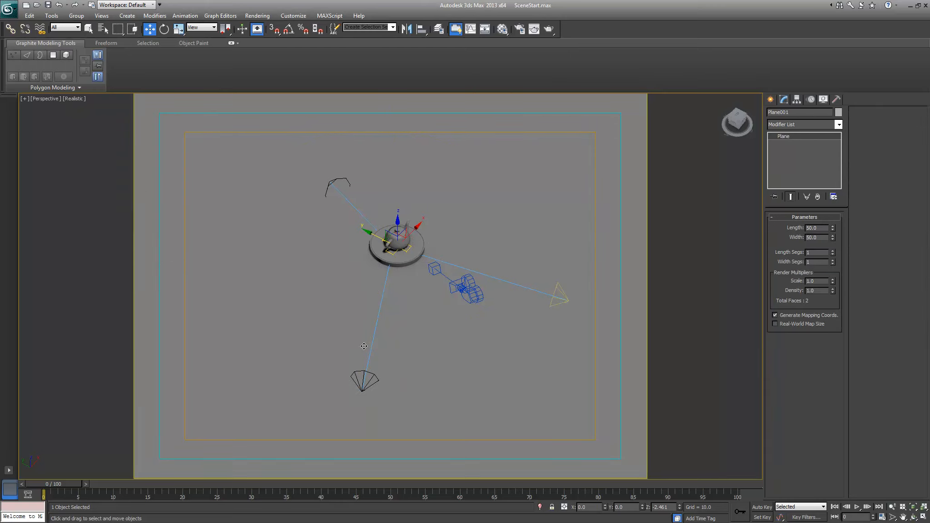
Show the four-viewport layout, enlarge the two lower viewports, and change the Left view to Camera001
key("alt+w")
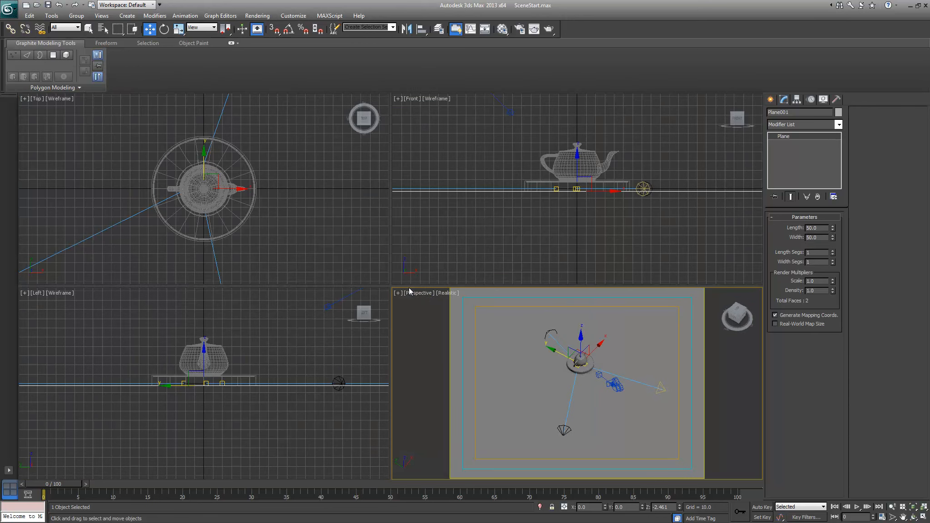
left_click_drag(415, 233, 401, 88)
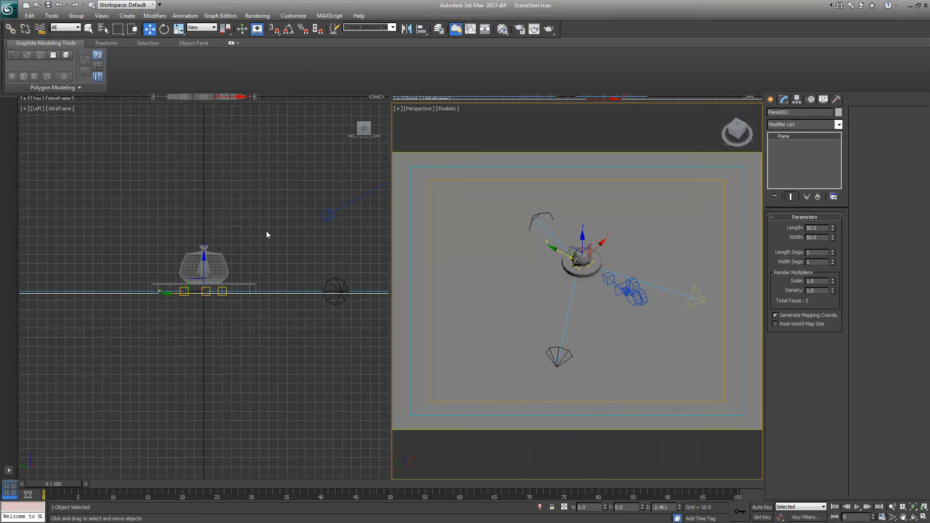
left_click(127, 242)
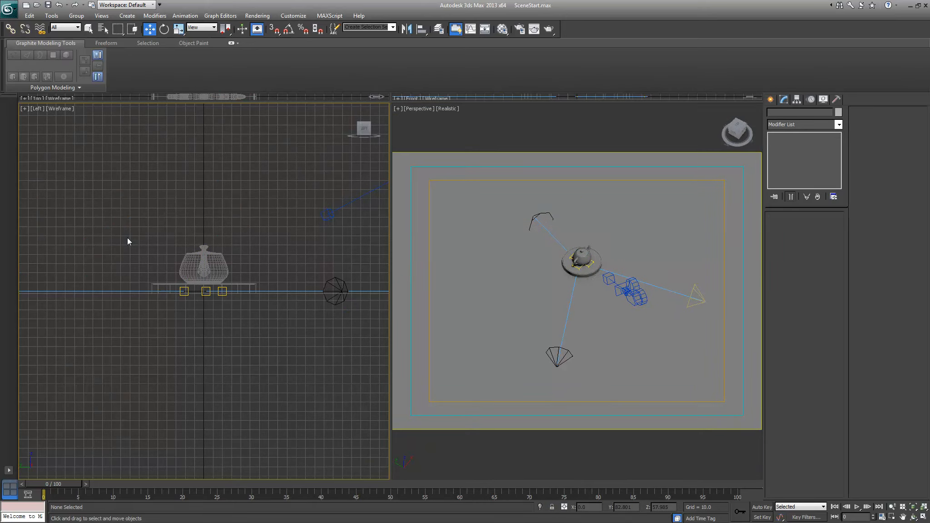
key("c")
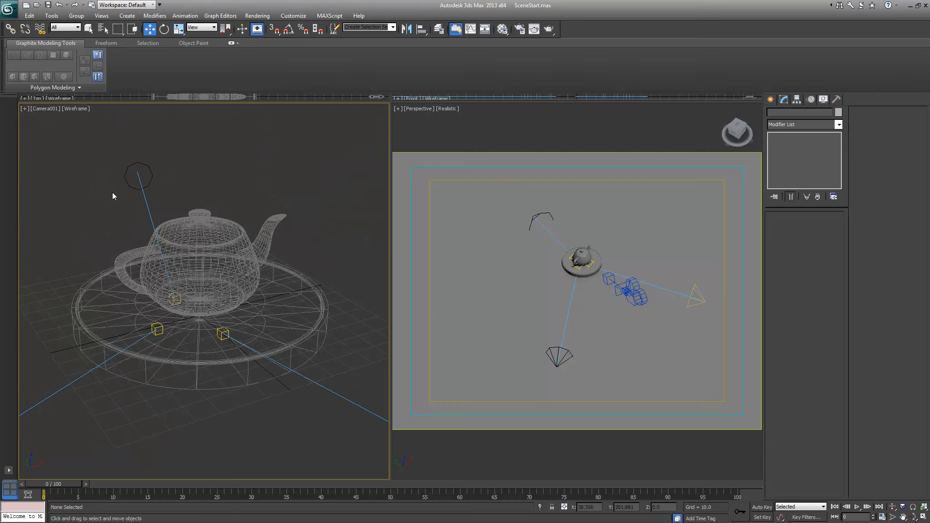
Display the camera view with Realistic shading and illuminate it with scene lights
key("F3")
left_click(78, 109)
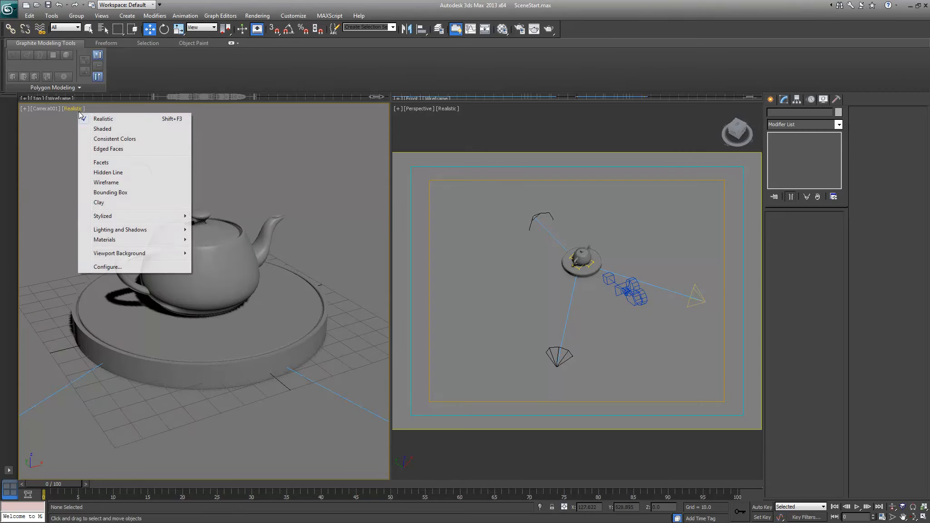
mouse_move(125, 231)
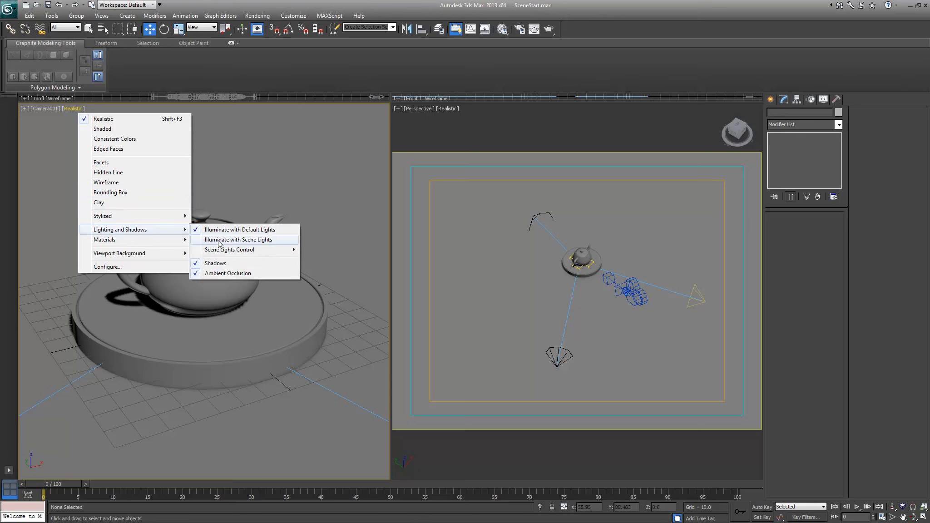
left_click(220, 243)
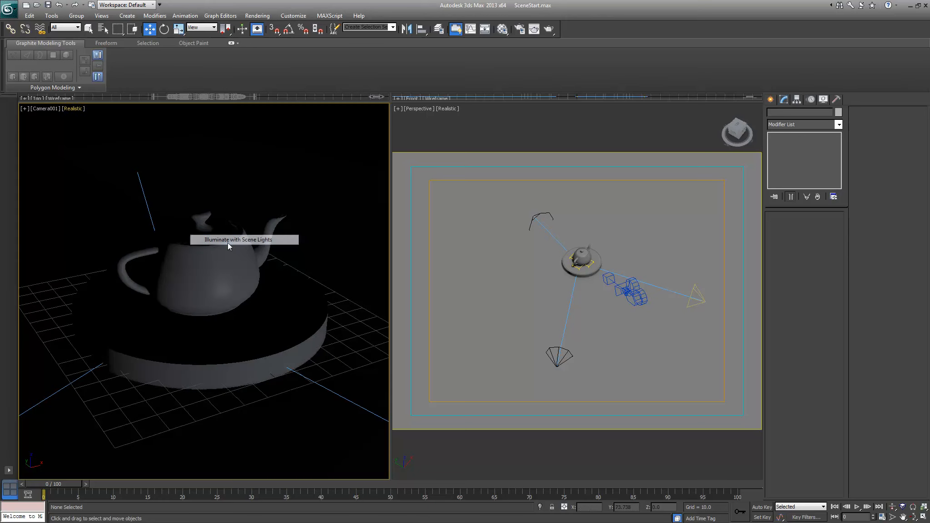
Show safe frames in the camera view and review the Safe Frames settings in the viewport configuration
left_click(53, 110)
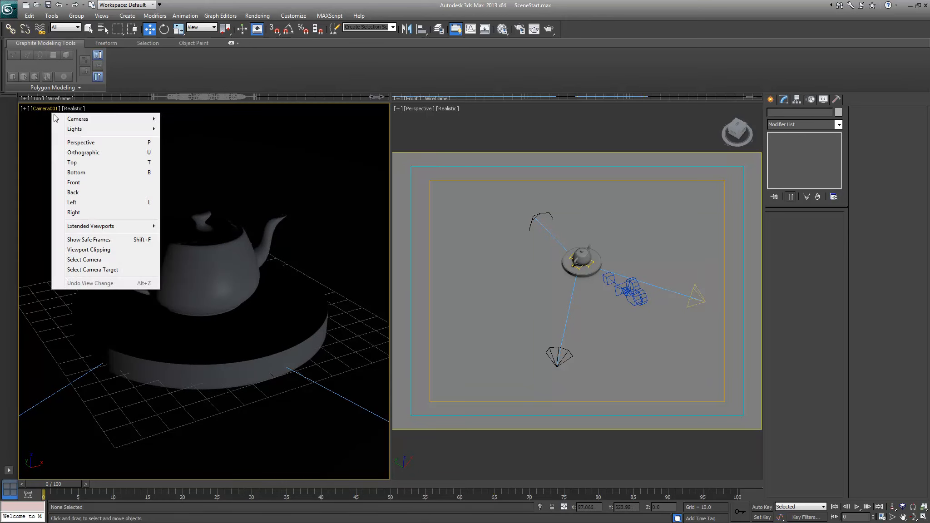
left_click(92, 241)
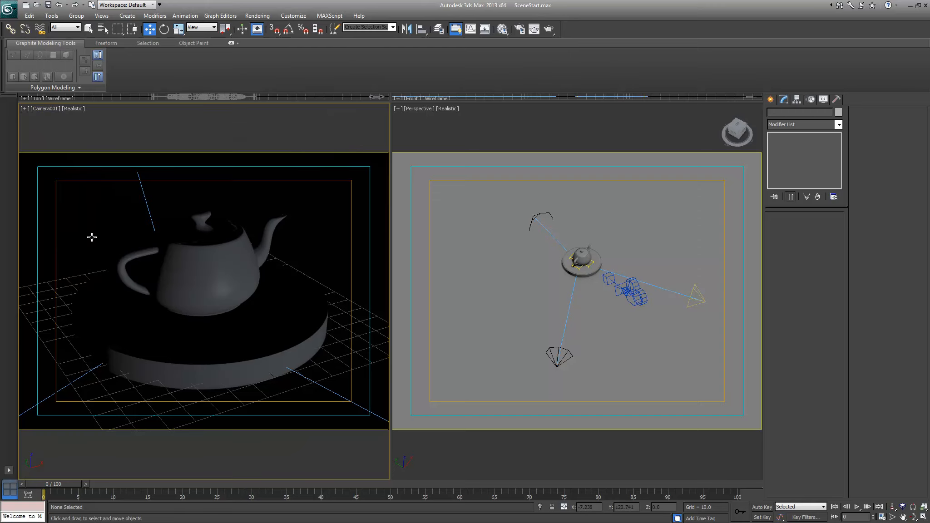
left_click(39, 109)
left_click(28, 108)
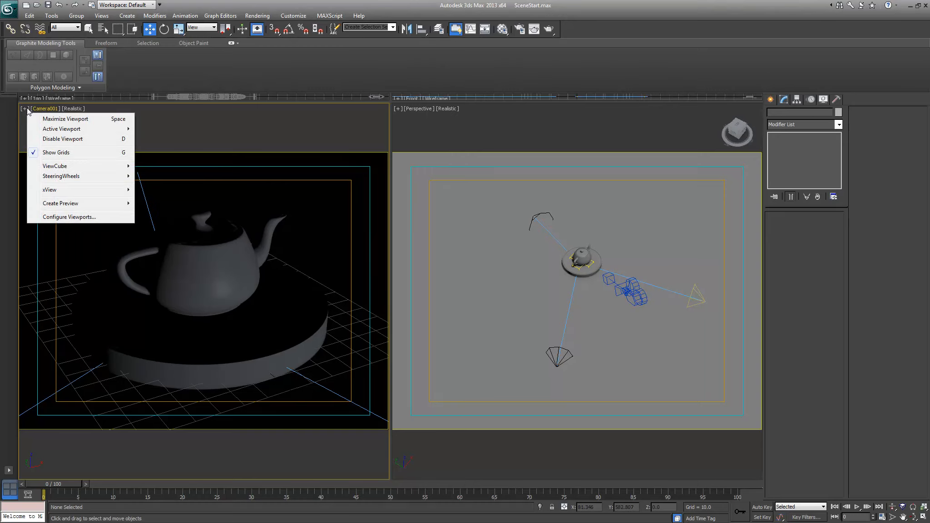
left_click(63, 217)
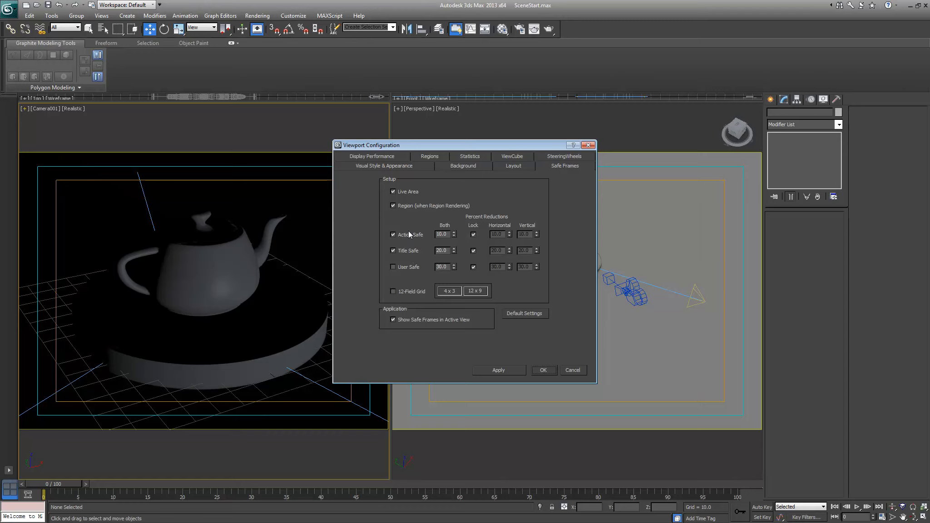
left_click(542, 370)
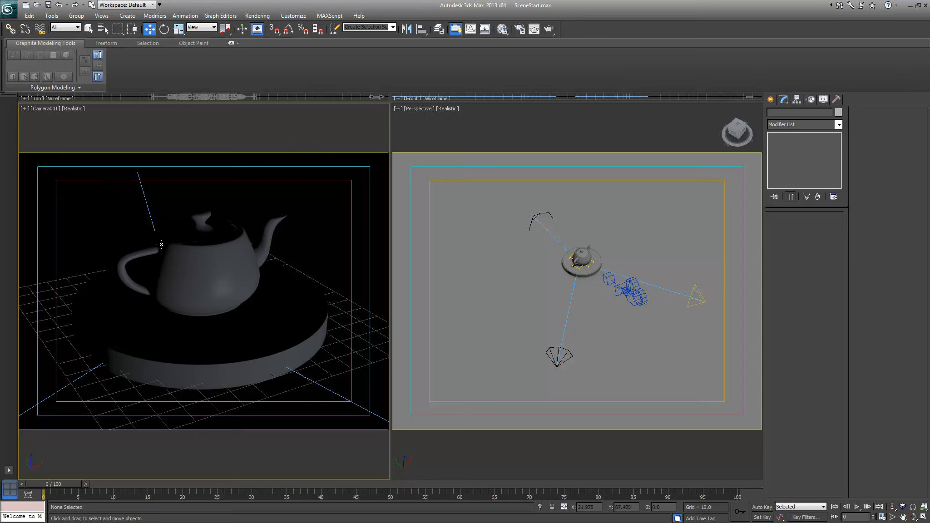
Narrow the Camera001 field of view slightly so the teapot and its base fill more of the frame
left_click(281, 137)
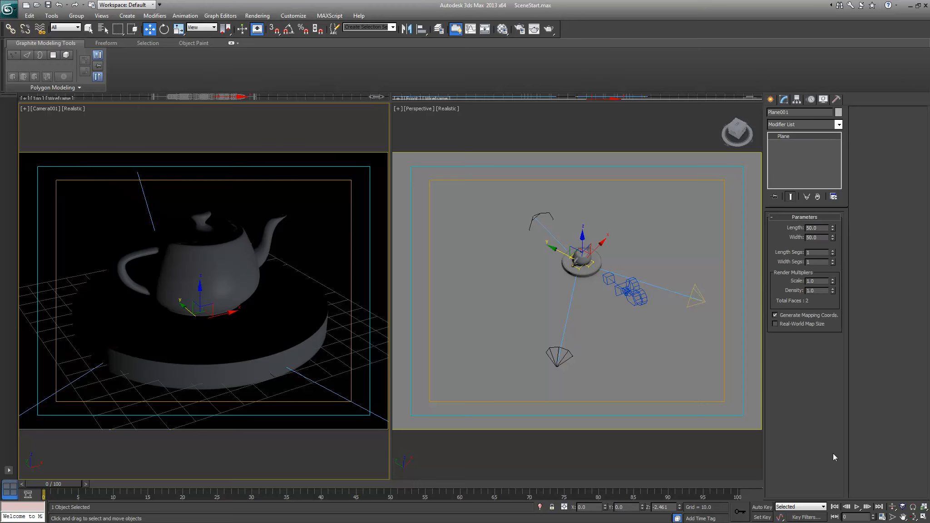
left_click(892, 516)
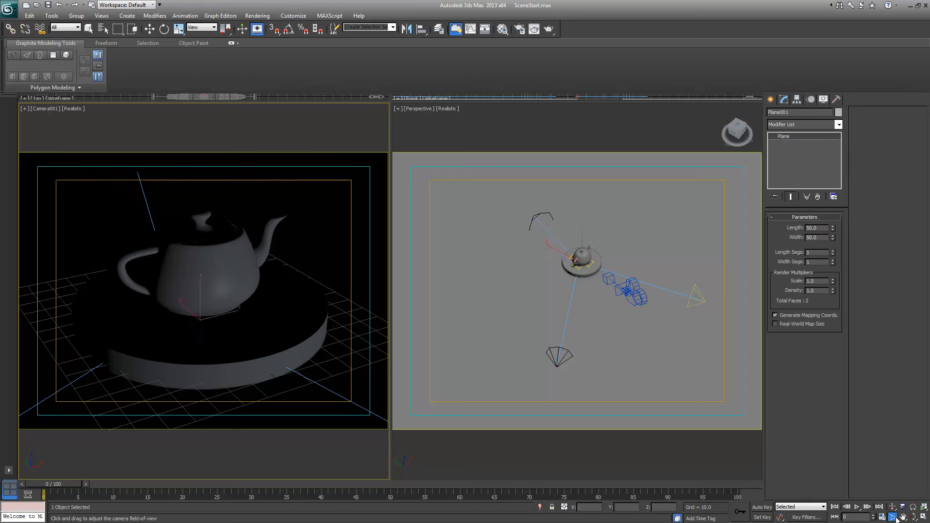
left_click_drag(301, 326, 300, 318)
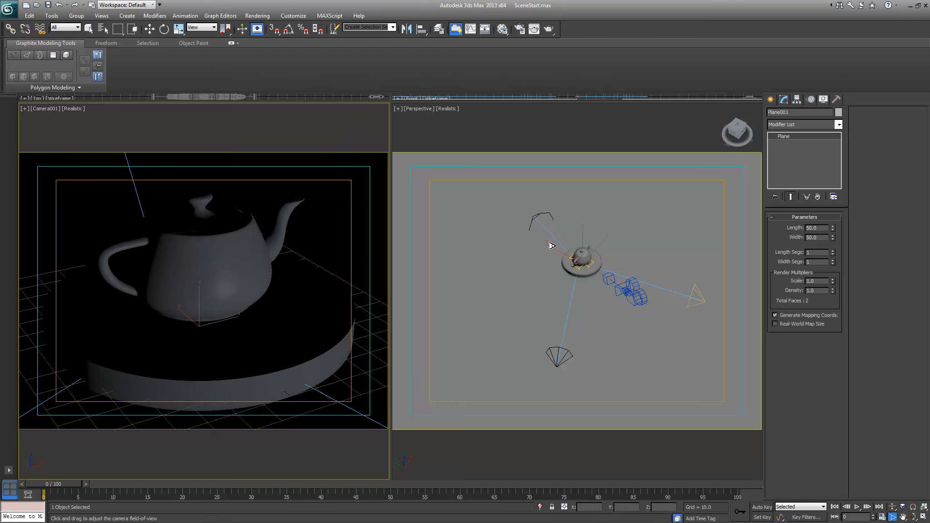
right_click(620, 326)
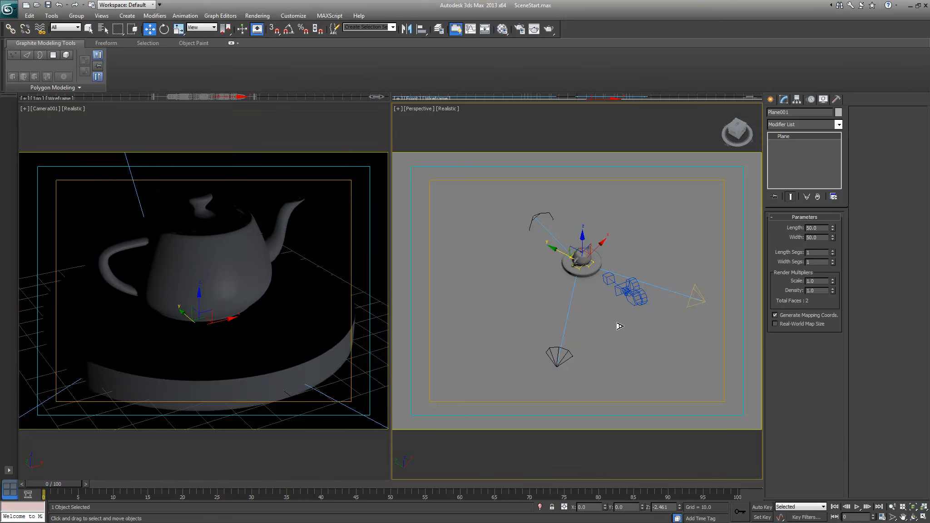
Move the mr Area Spot001 light to about X -3 and raise it to about Z 204
left_click(696, 295)
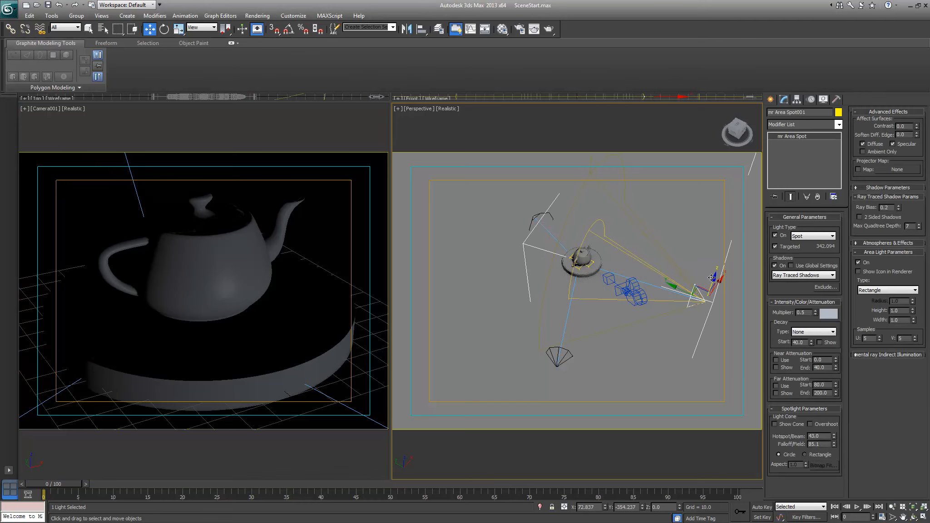
mouse_move(706, 277)
left_mouse_down()
mouse_move(713, 233)
mouse_move(725, 240)
mouse_move(736, 229)
mouse_move(720, 254)
left_mouse_up()
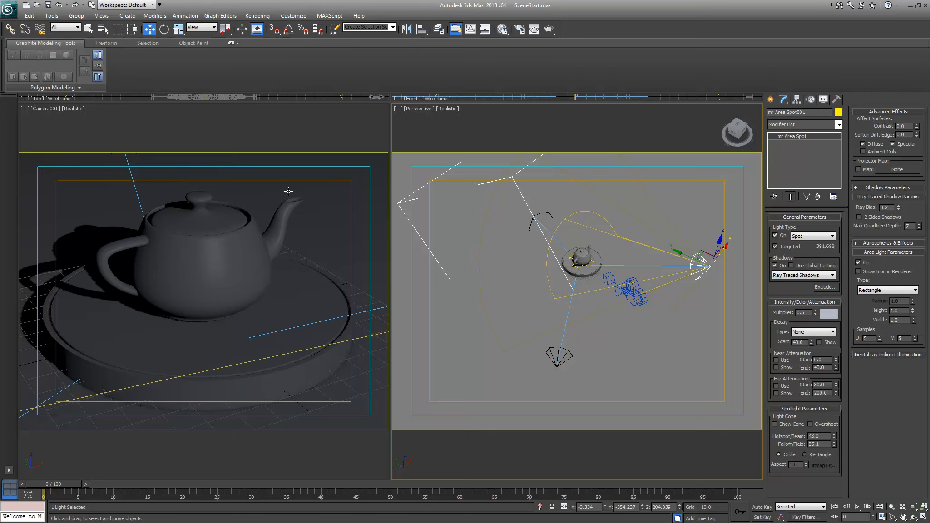
mouse_move(724, 249)
left_mouse_down()
mouse_move(720, 255)
mouse_move(725, 248)
left_mouse_up()
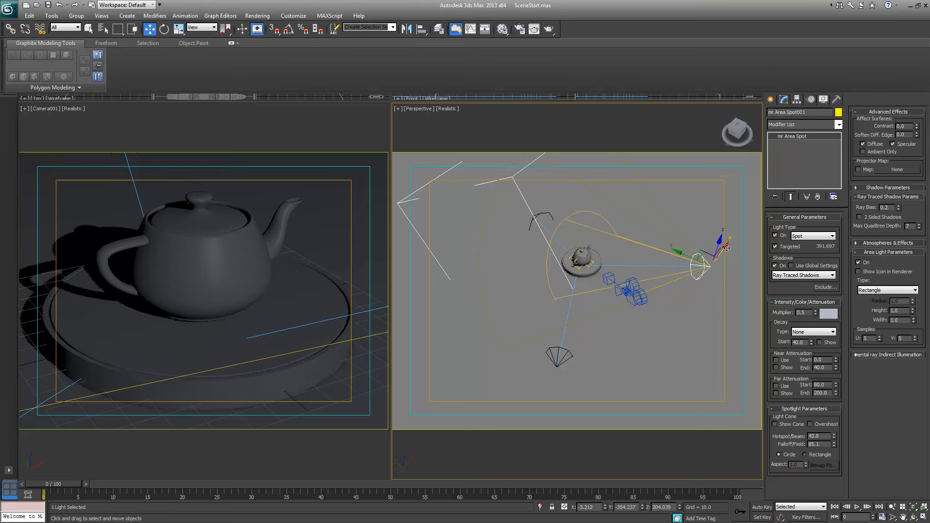
Give mr Area Spot001 a pale orange light colour of about RGB 238, 207, 190 and set its multiplier to 1.25
left_click(830, 313)
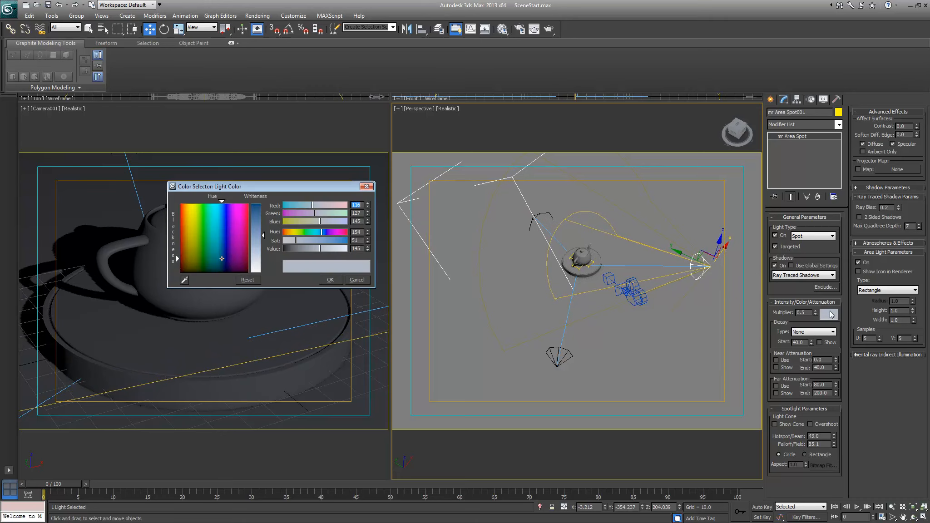
left_click_drag(193, 236, 185, 222)
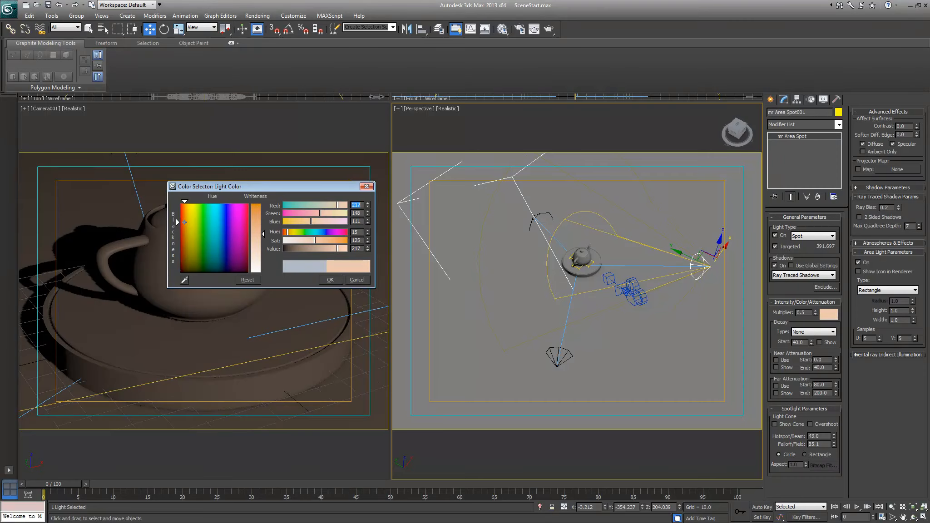
left_click_drag(264, 235, 265, 255)
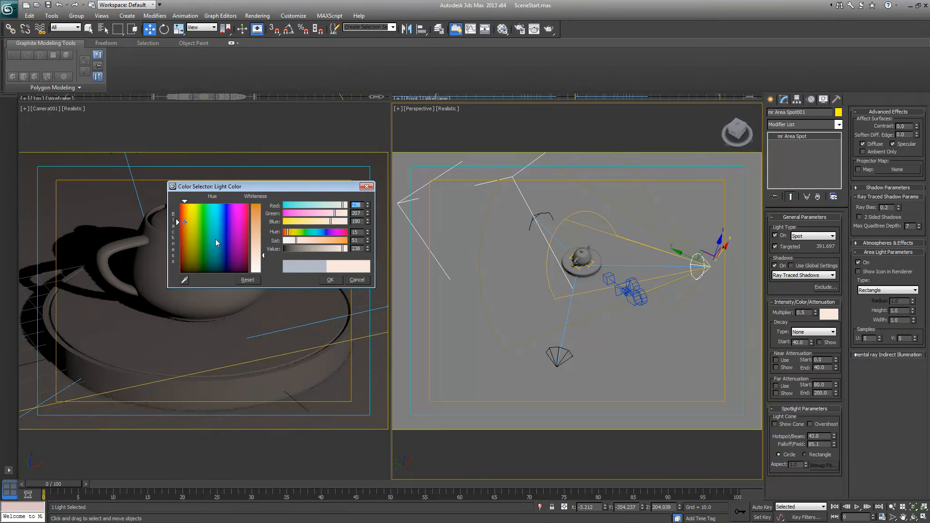
left_click(330, 279)
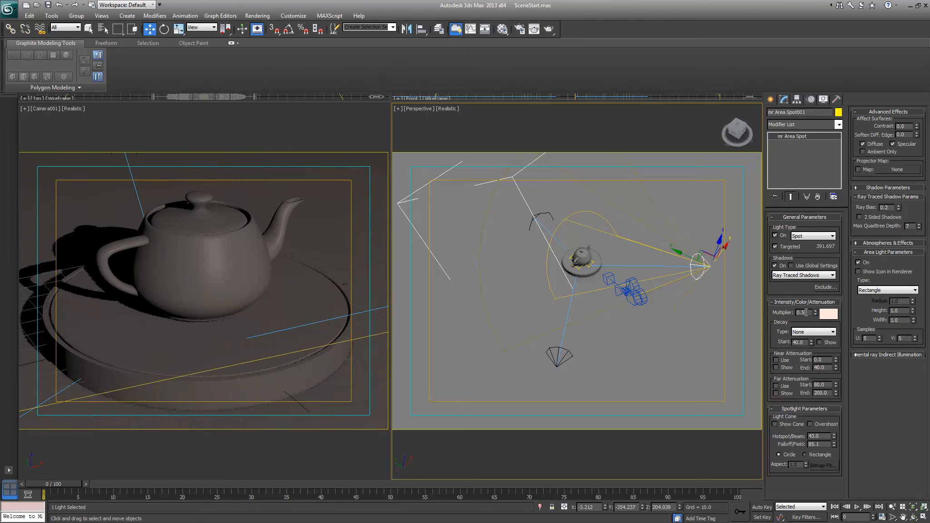
type("1.25")
key("Return")
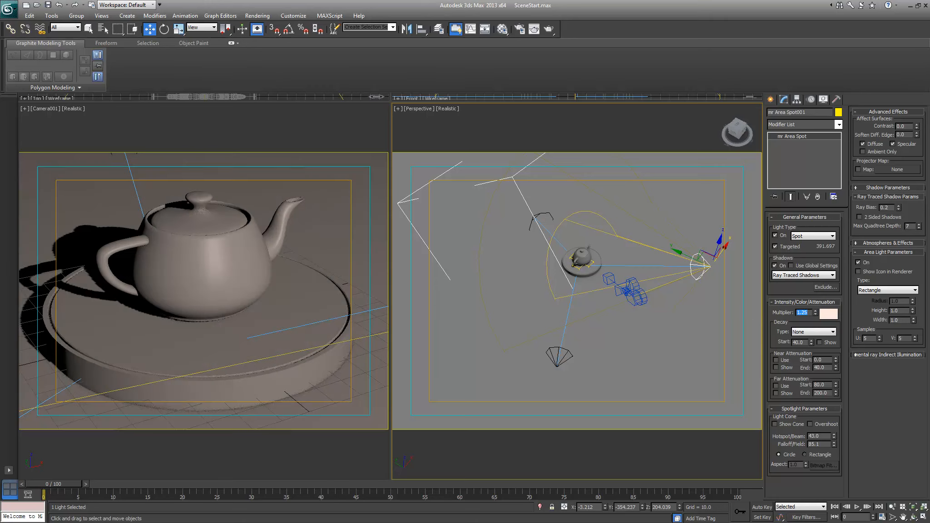
Brighten the warm light colour of mr Area Spot001, keeping its pale orange hue
left_click(829, 313)
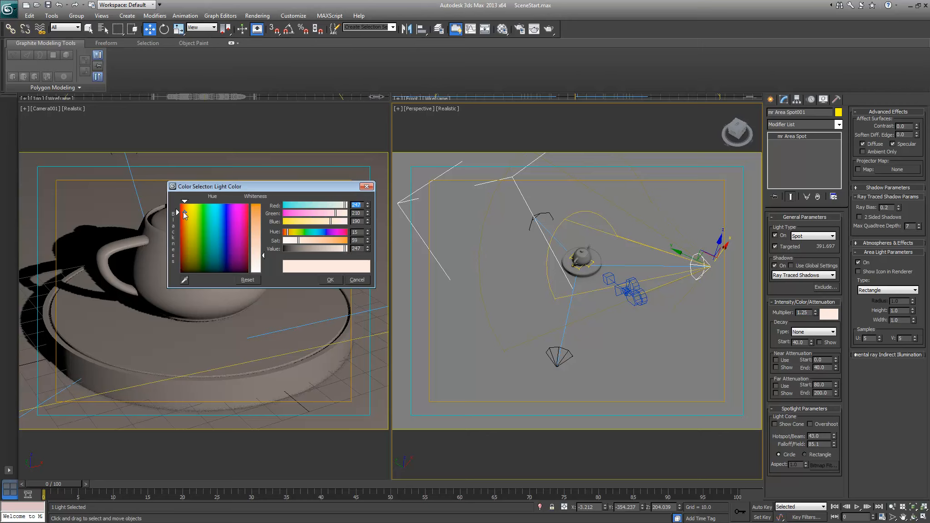
left_click_drag(184, 214, 185, 210)
left_click(332, 280)
Render the Camera001 view to examine the teapot's lighting and shadow edges, and close the rendered frame
left_click(325, 129)
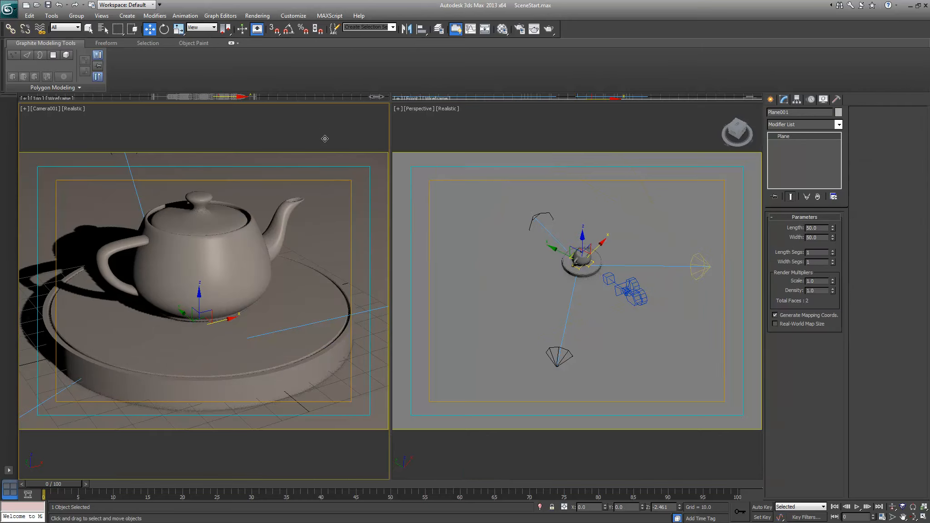
left_click(553, 29)
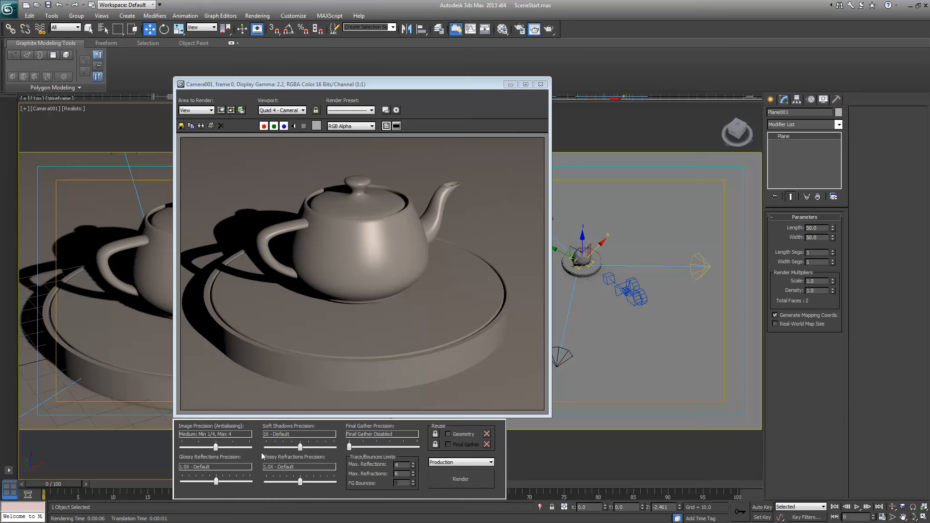
left_click(541, 84)
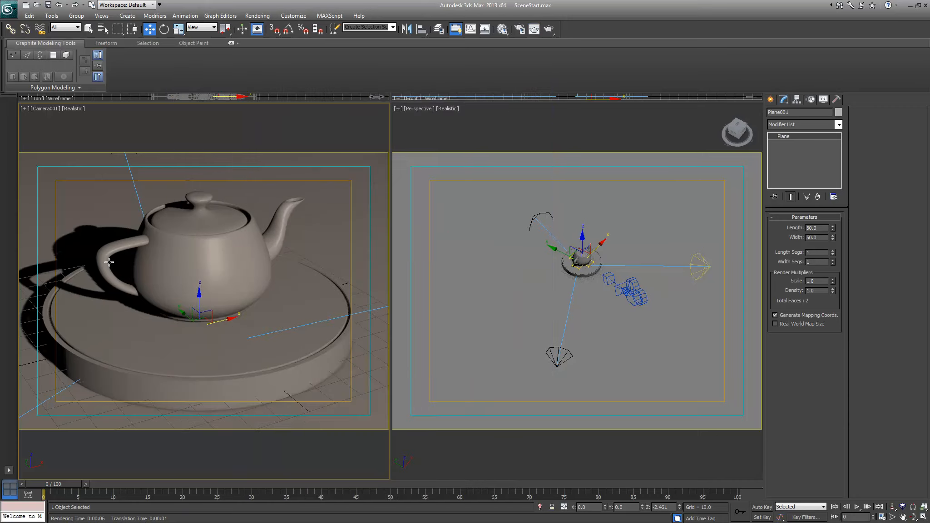
Set the rectangular area light of mr Area Spot001 to a height of 10 and a width of 10
left_click(710, 262)
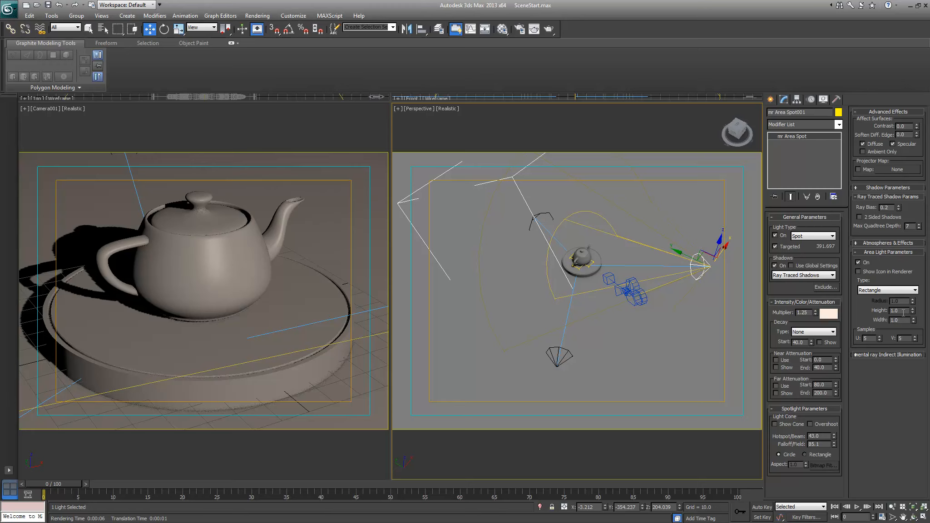
type("10")
key("Return")
double_click(895, 320)
type("10")
key("Return")
left_click(178, 300)
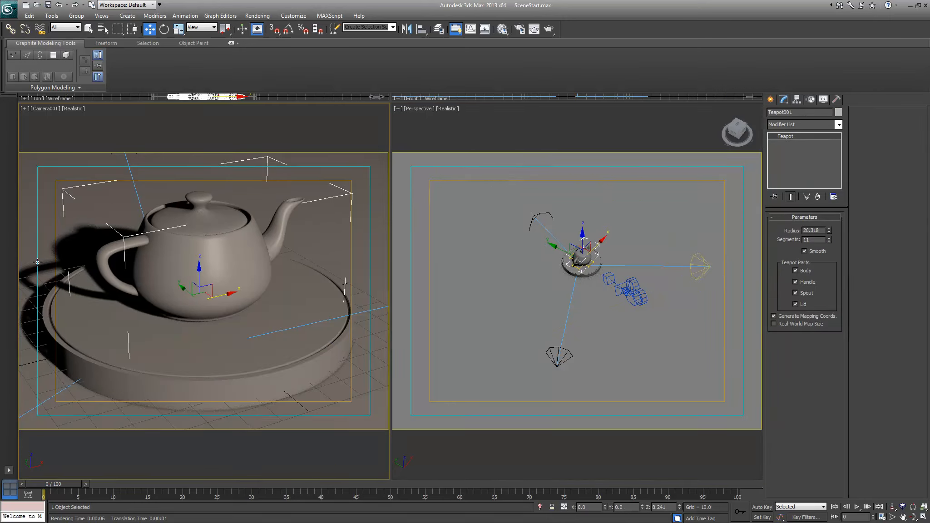
Reset the rectangular area light of mr Area Spot001 to a height and width of 1
left_click(700, 266)
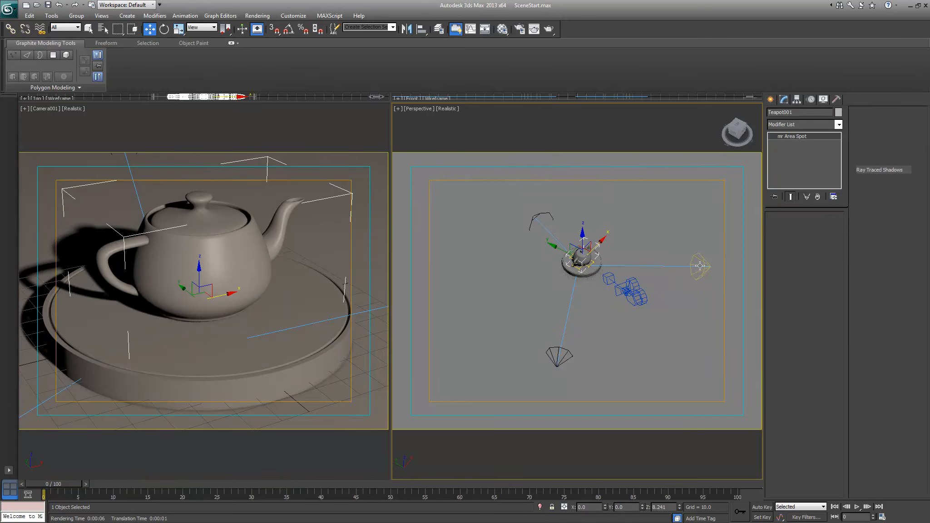
double_click(897, 310)
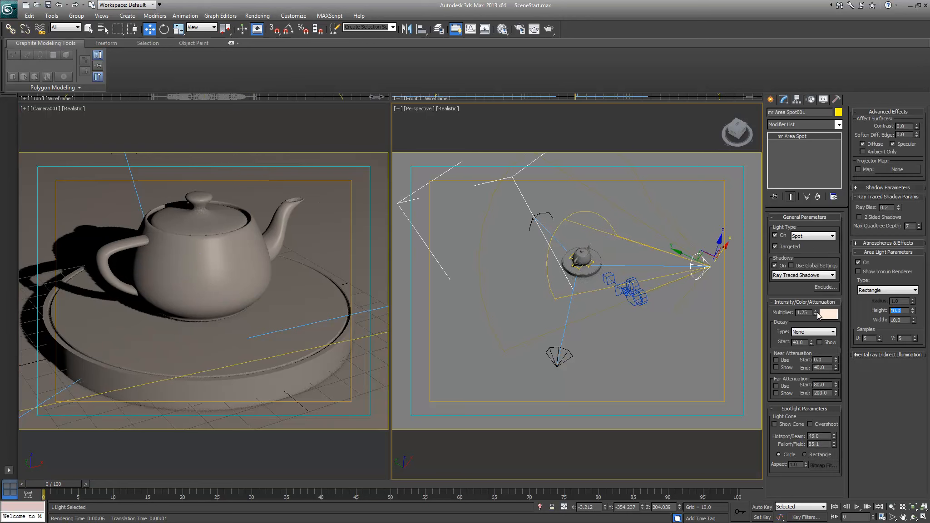
type("1")
left_click(200, 231)
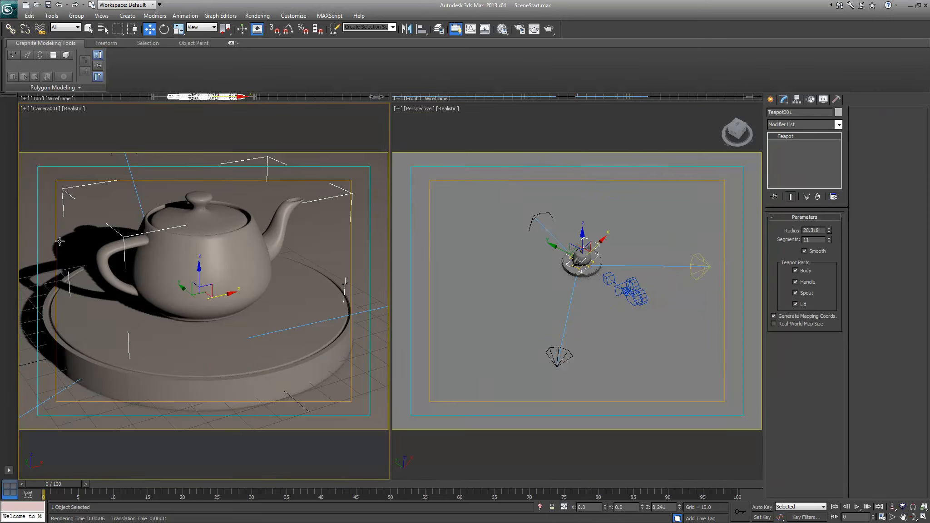
Change the area light type of mr Area Spot001 to Disc with a radius of 10
left_click(709, 265)
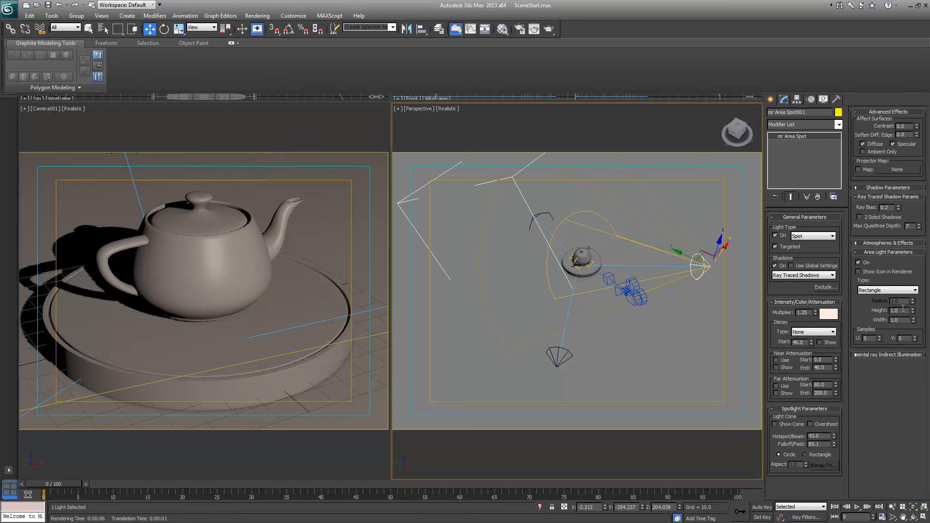
left_click(898, 292)
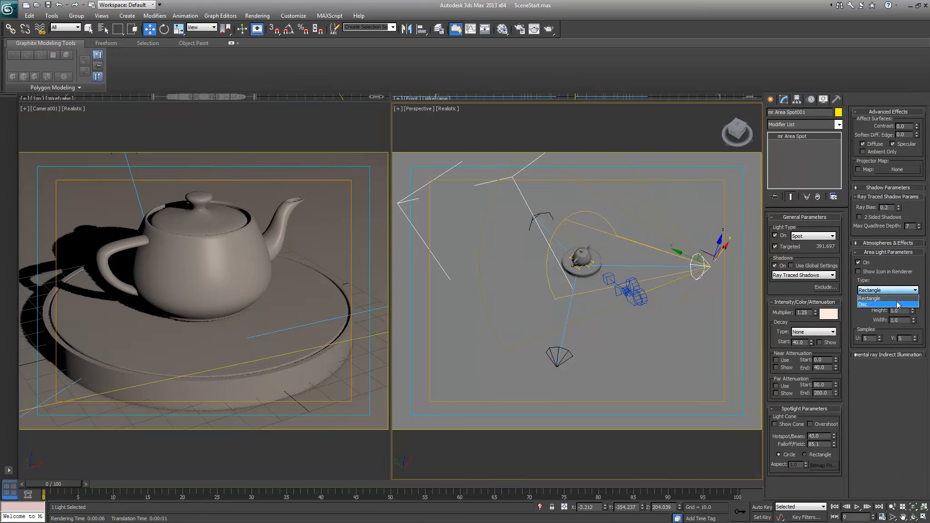
left_click(900, 306)
double_click(903, 301)
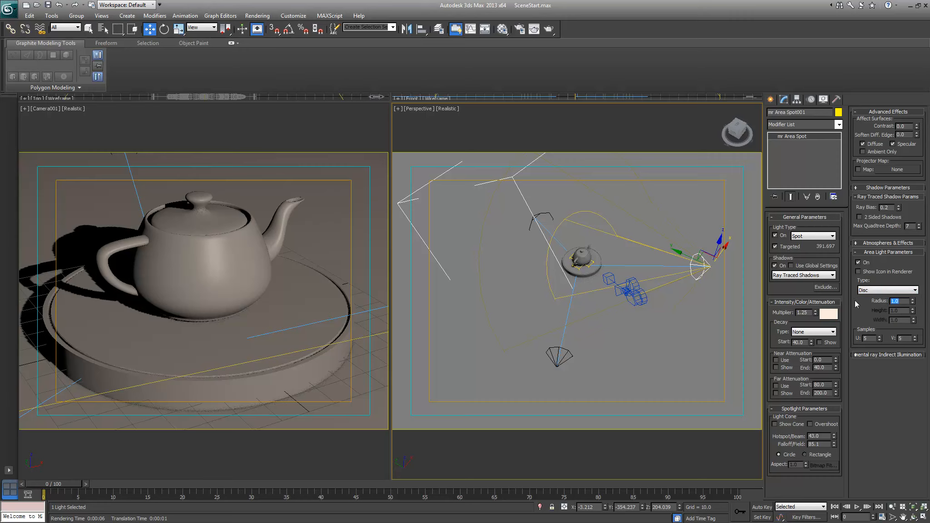
type("10")
key("Return")
Render the Camera001 view, compare its soft shadows with the viewport preview, and close the rendered frame
left_click(314, 225)
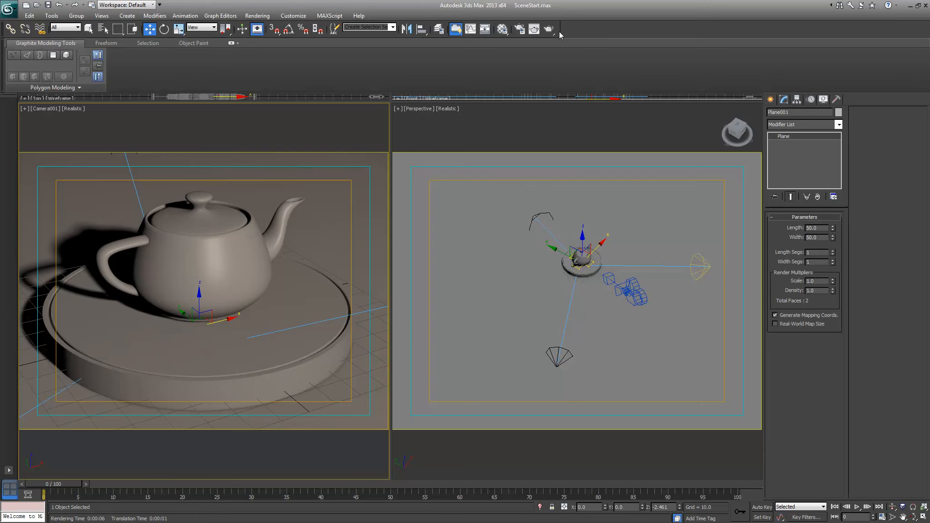
left_click(534, 30)
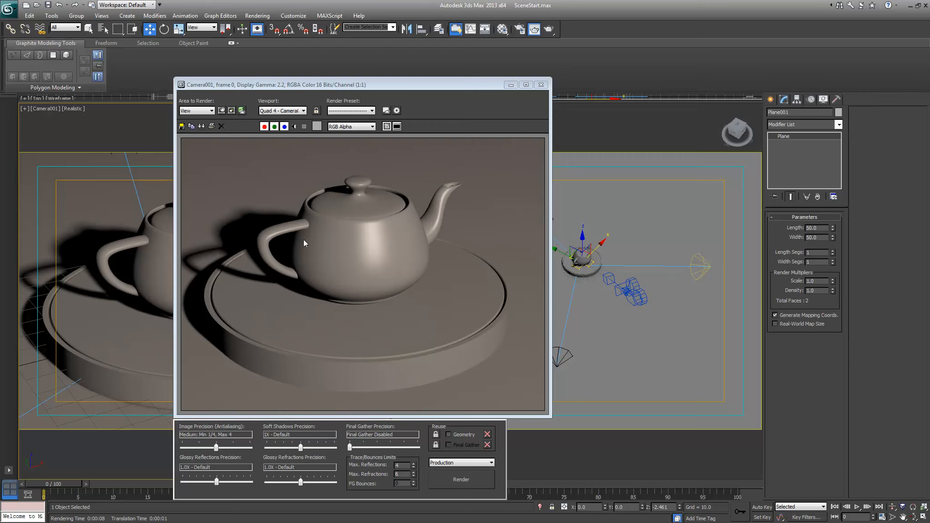
left_click_drag(371, 93, 501, 118)
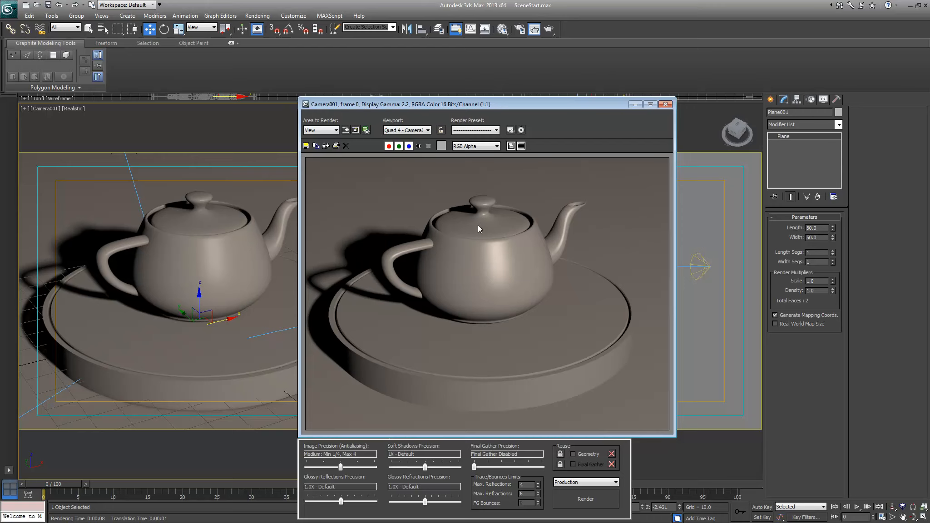
left_click(666, 104)
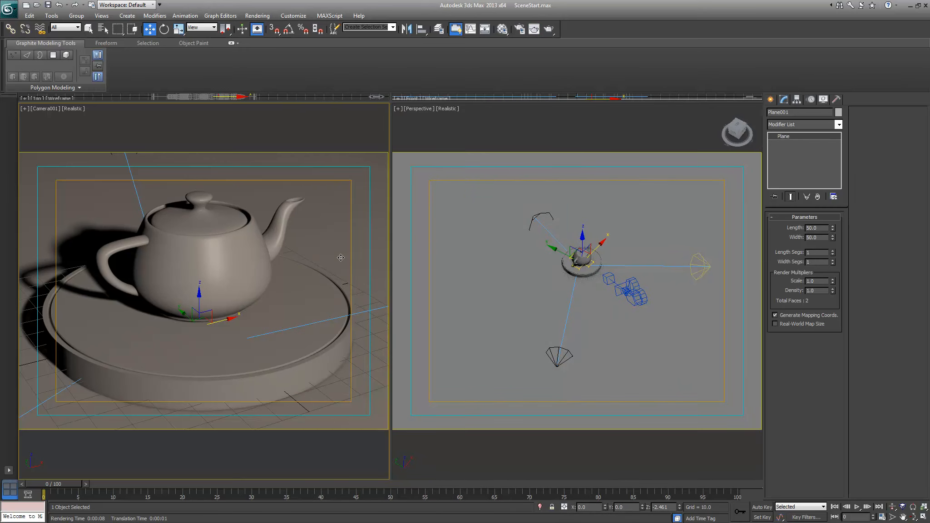
Turn off the mr Area Spot001 light and turn on mr Area Spot002
right_click(481, 303)
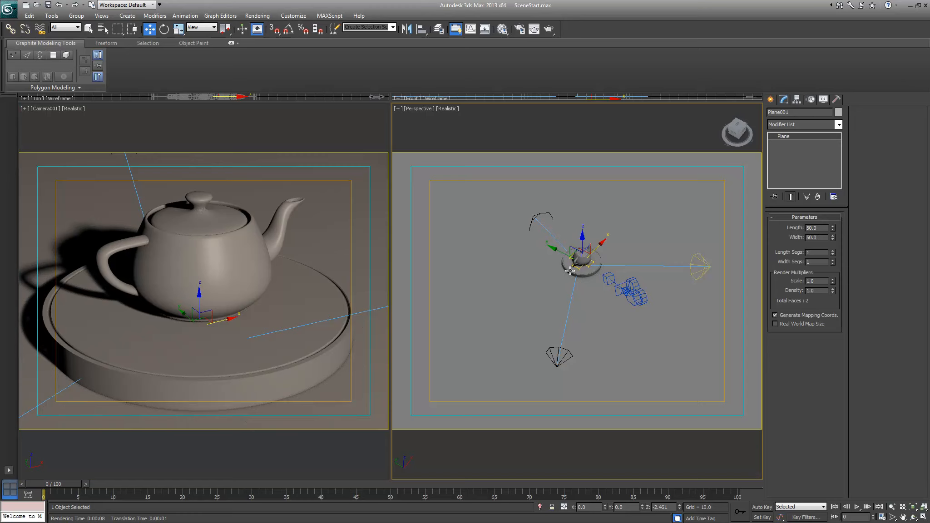
left_click(702, 268)
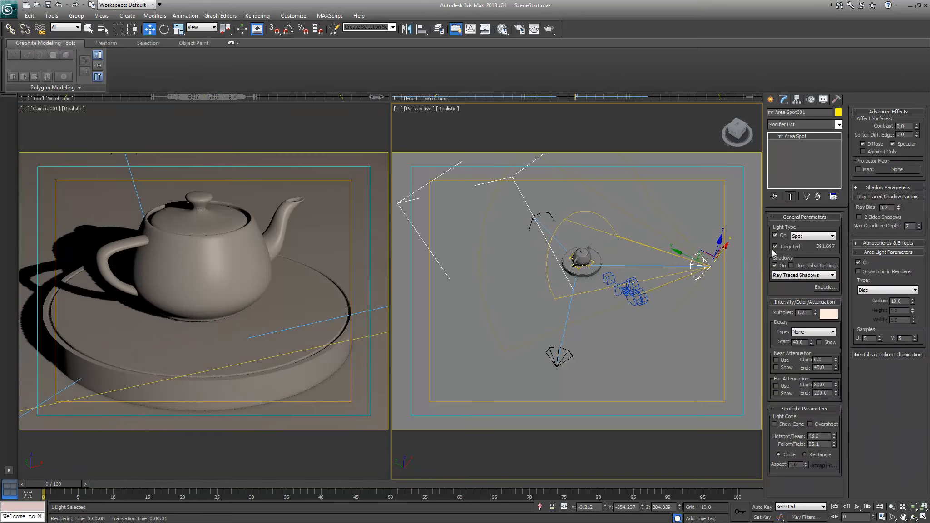
left_click(776, 235)
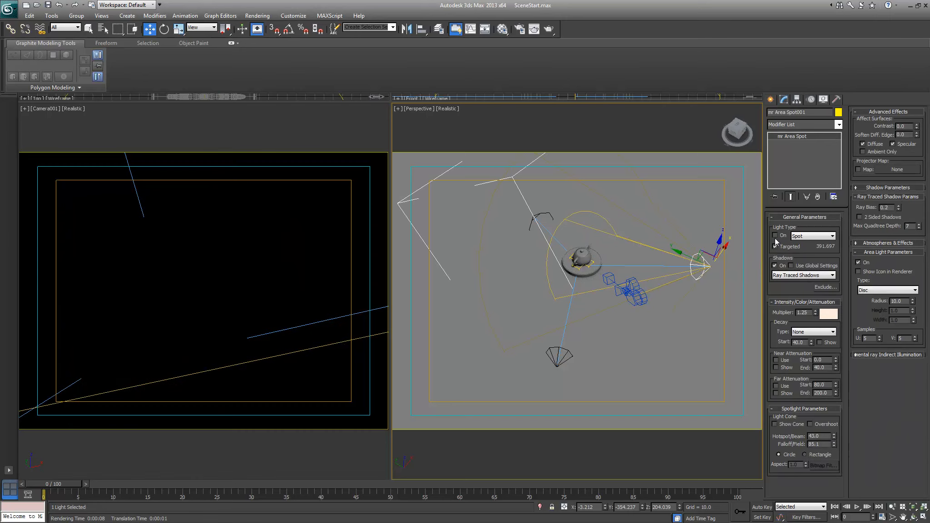
left_click(565, 349)
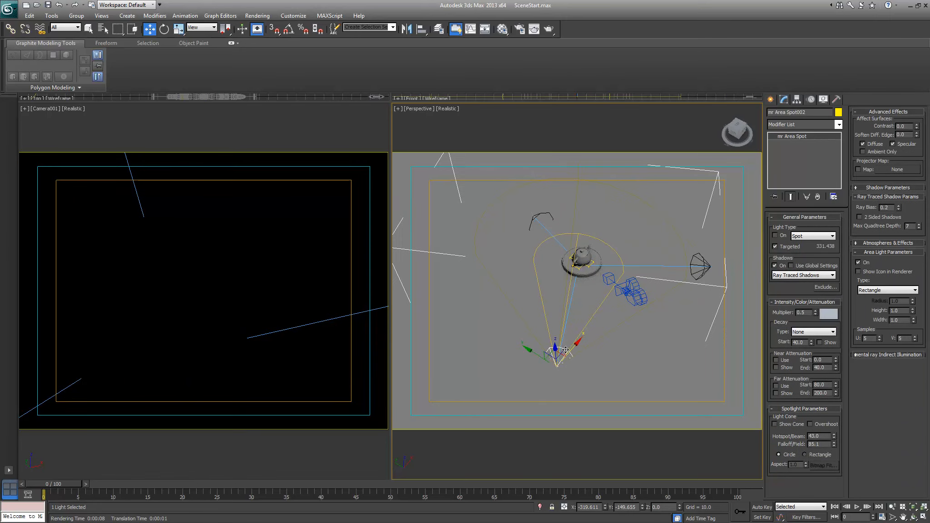
left_click(775, 235)
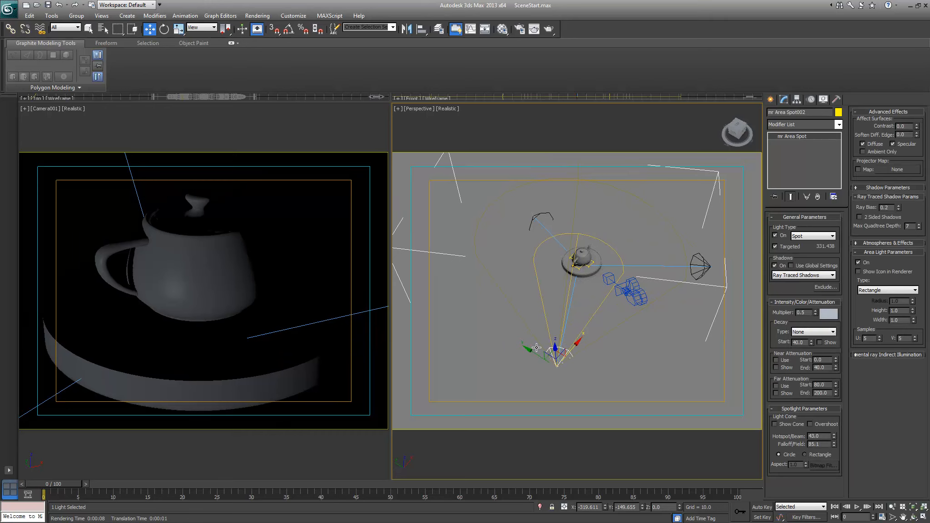
Raise mr Area Spot002 by about 37 units and move its target to about X -1.3, Y -6.7, Z 14.1
left_click_drag(554, 349, 554, 339)
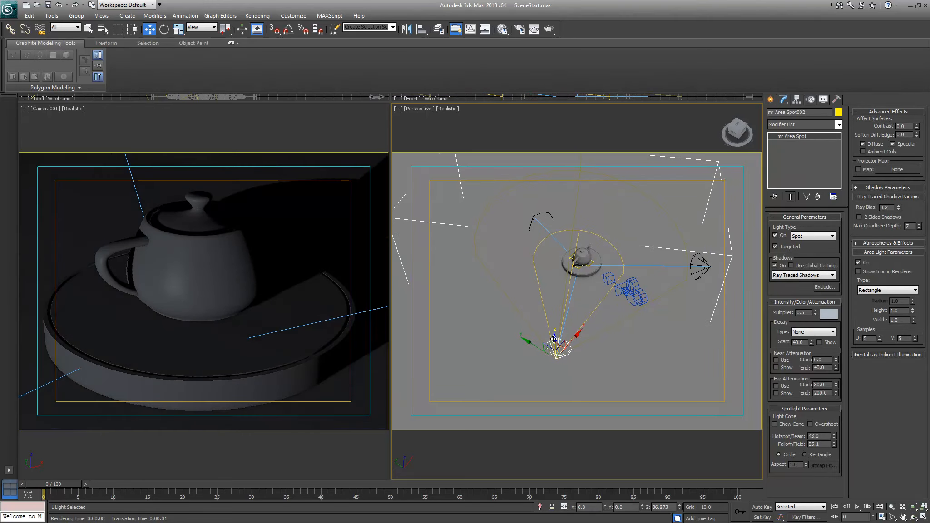
left_click(579, 267)
left_click_drag(579, 240, 558, 245)
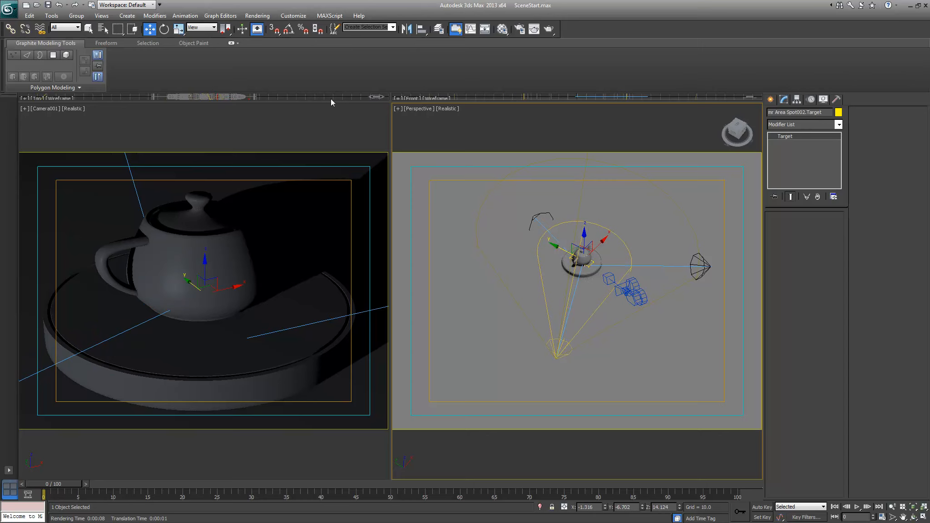
Change the area light type of mr Area Spot002 to Disc with a radius of 5
left_click(130, 262)
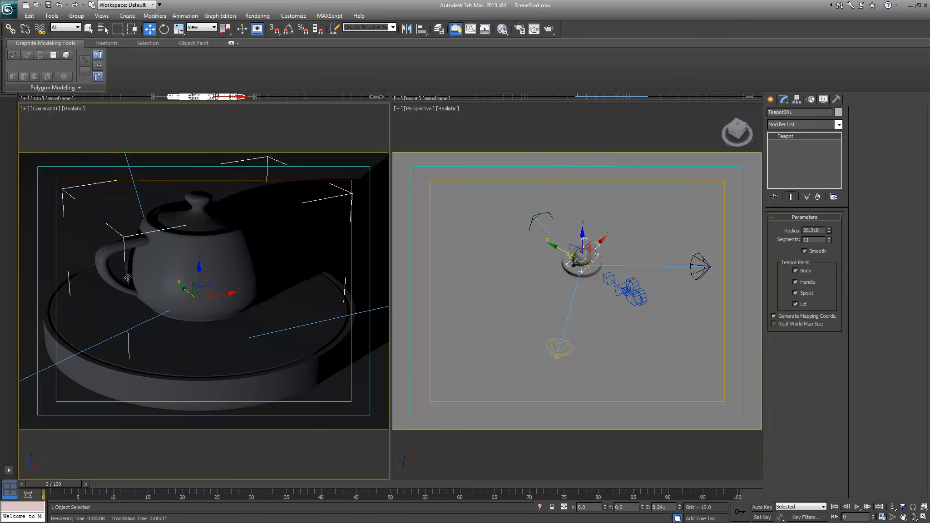
left_click(557, 354)
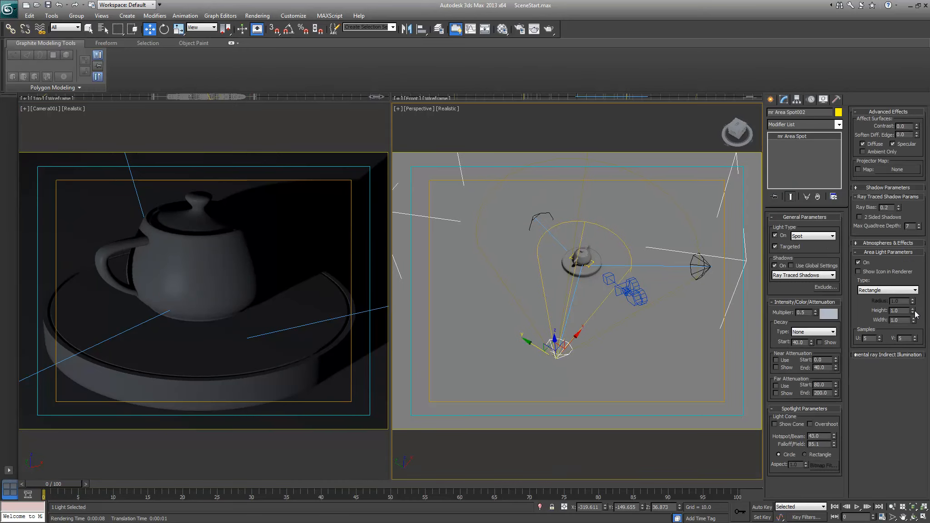
double_click(901, 311)
type("5")
key("Return")
left_click(913, 290)
left_click(890, 303)
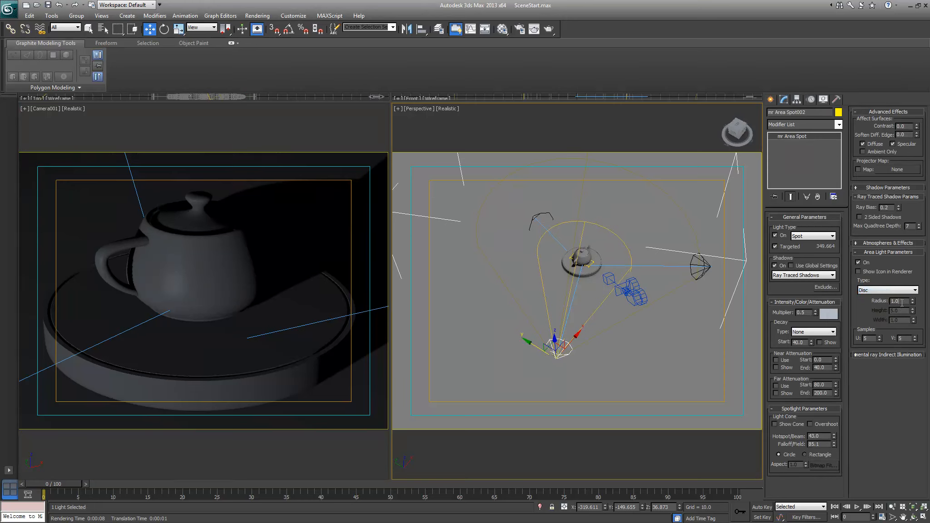
double_click(897, 301)
type("5")
key("Return")
left_click(312, 215)
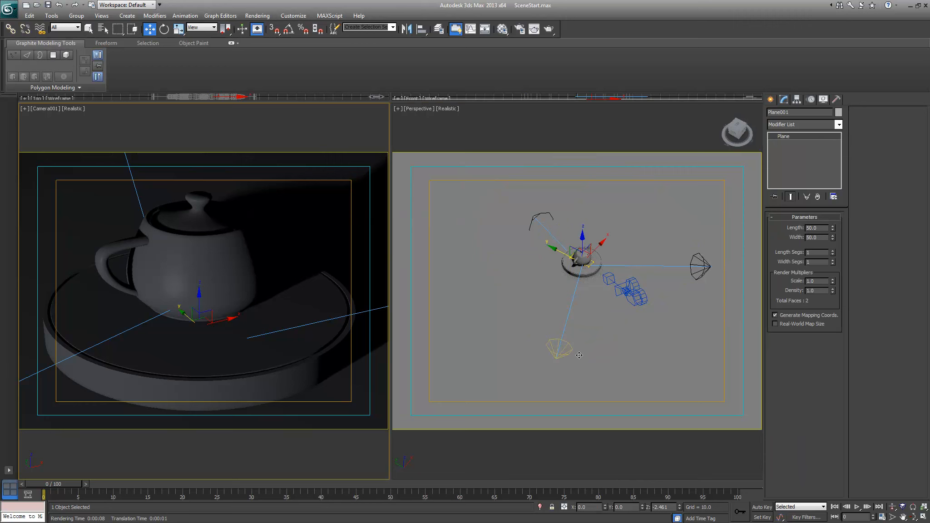
Increase the disc radius of mr Area Spot002 to 10
left_click(561, 353)
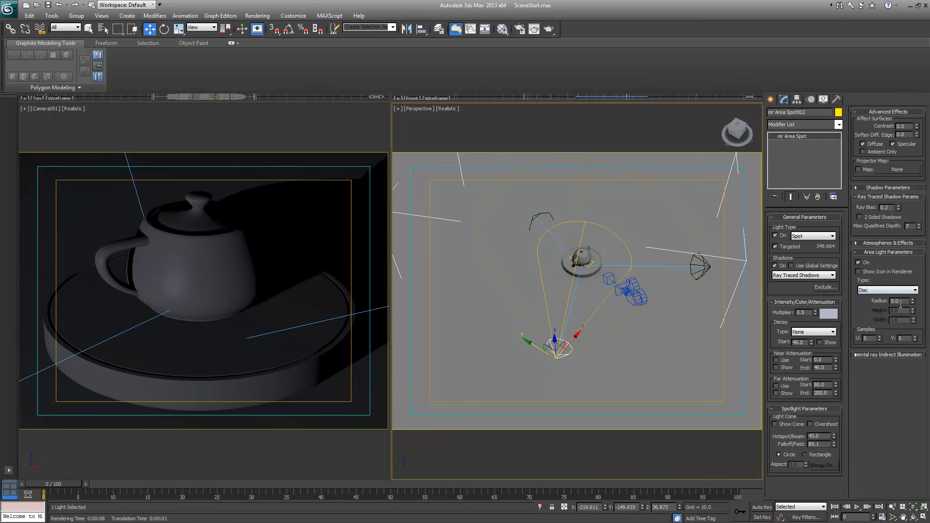
double_click(900, 301)
type("10")
key("Return")
Render the Camera001 view to check the shadows from mr Area Spot002, and dismiss the rendered frame
left_click(222, 133)
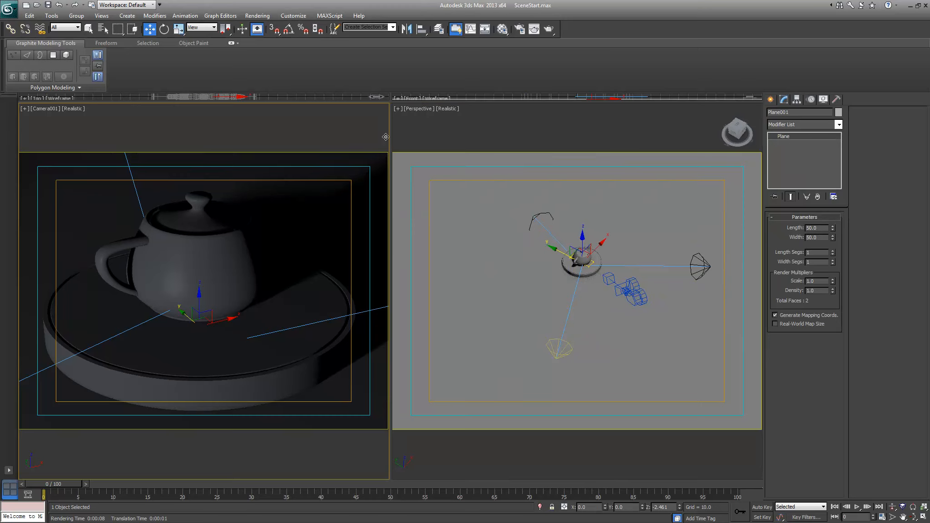
left_click(549, 31)
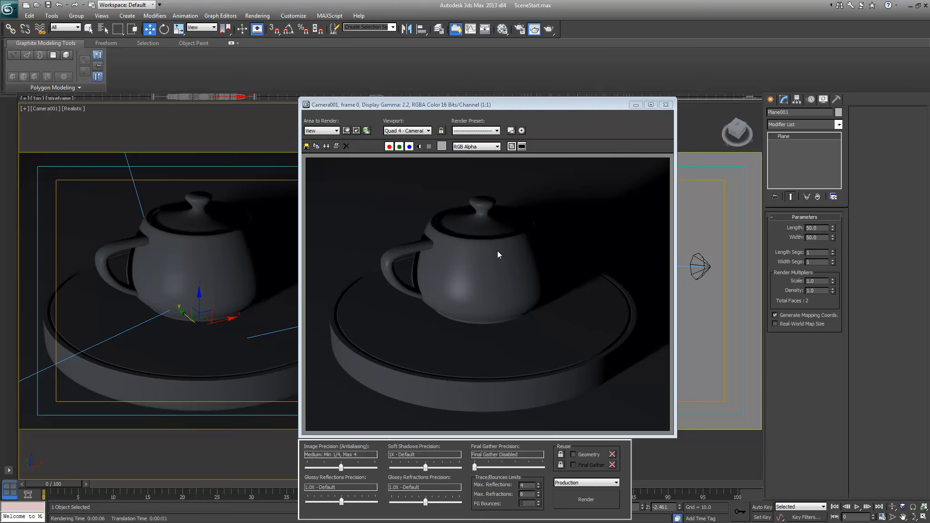
left_click(636, 105)
Turn off the specular effect of mr Area Spot002, render the Camera001 view to compare, and close the rendered frame
left_click(555, 352)
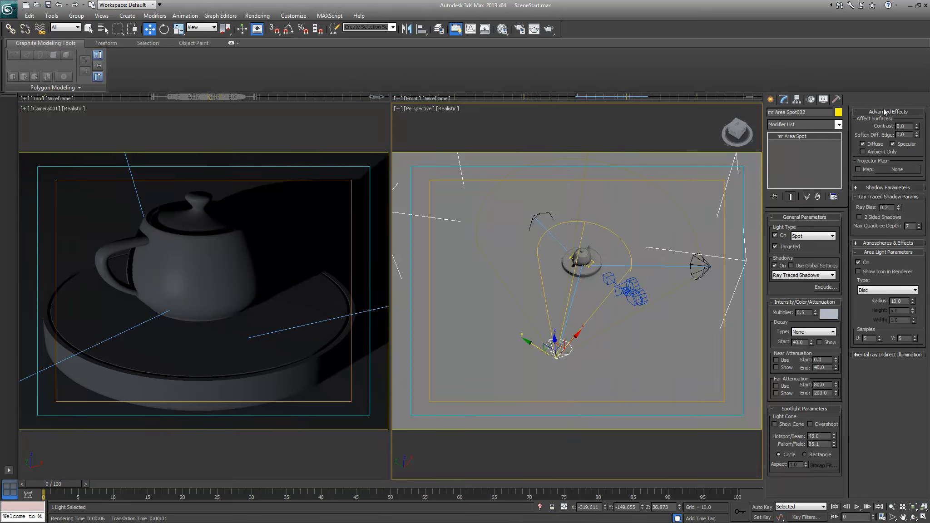
left_click(892, 143)
left_click(155, 268)
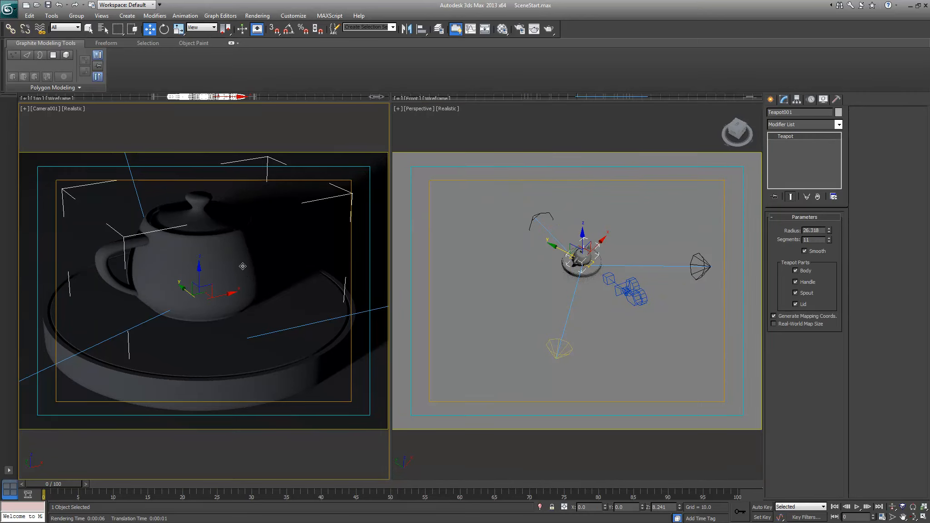
left_click(323, 115)
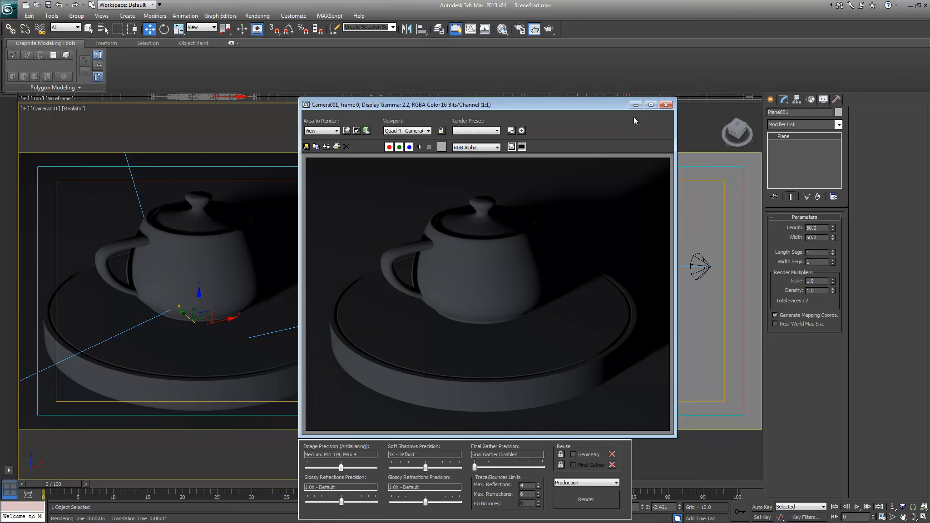
left_click(666, 105)
Try a multiplier of 1.0 on mr Area Spot002, and set it back to 0.5
left_click(557, 353)
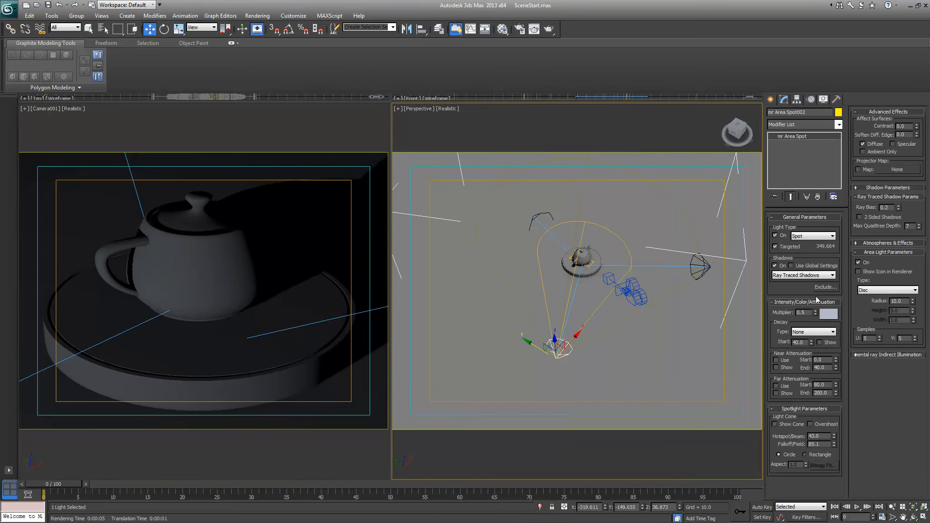
double_click(810, 313)
type("1")
key("Return")
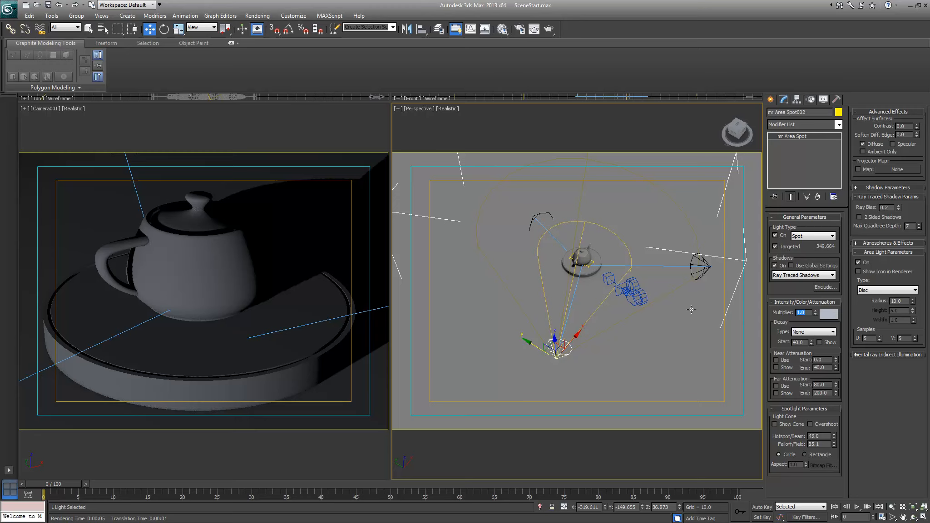
double_click(808, 313)
type("0.5")
key("Return")
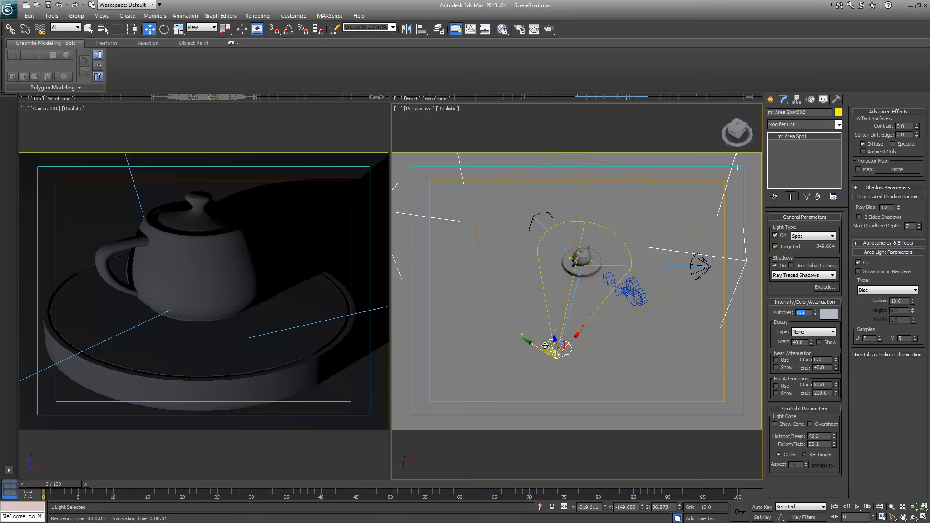
Turn off mr Area Spot002 and set the multiplier of mr Area Spot003 to 1.0
left_click(776, 235)
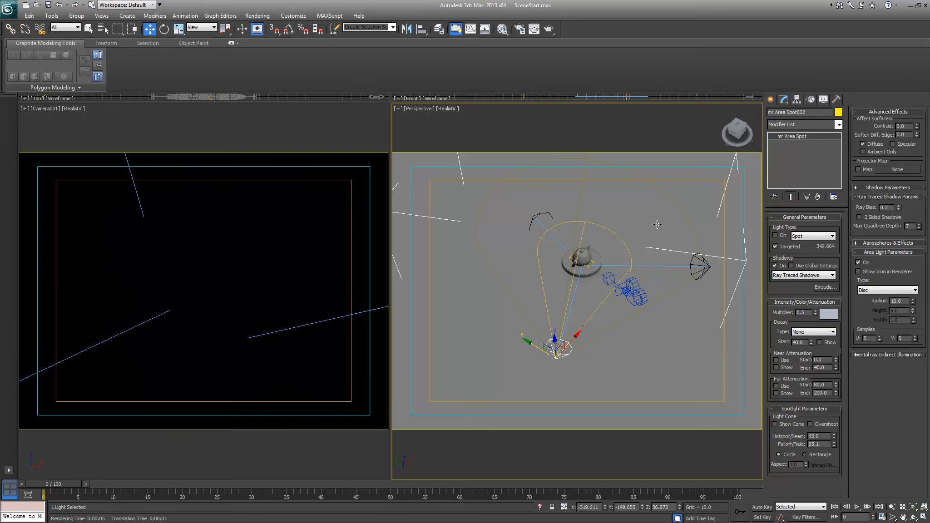
left_click(537, 213)
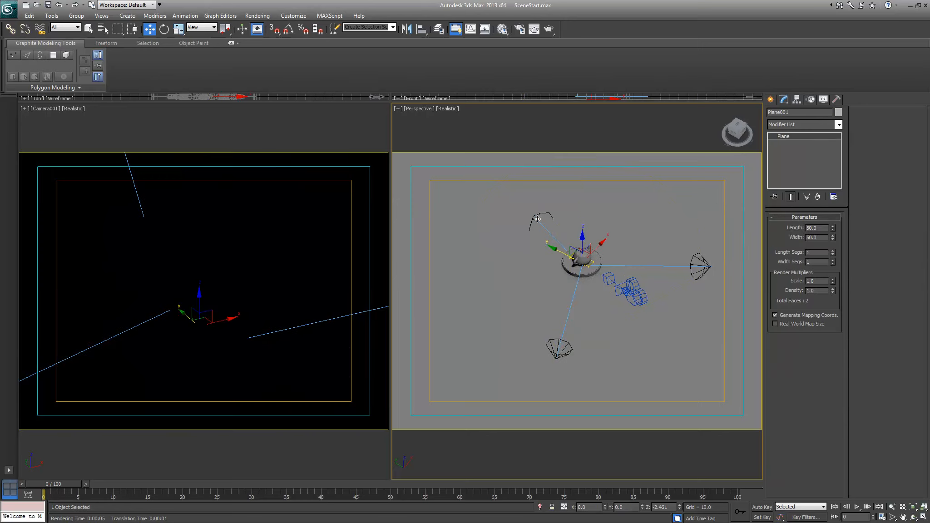
key("q")
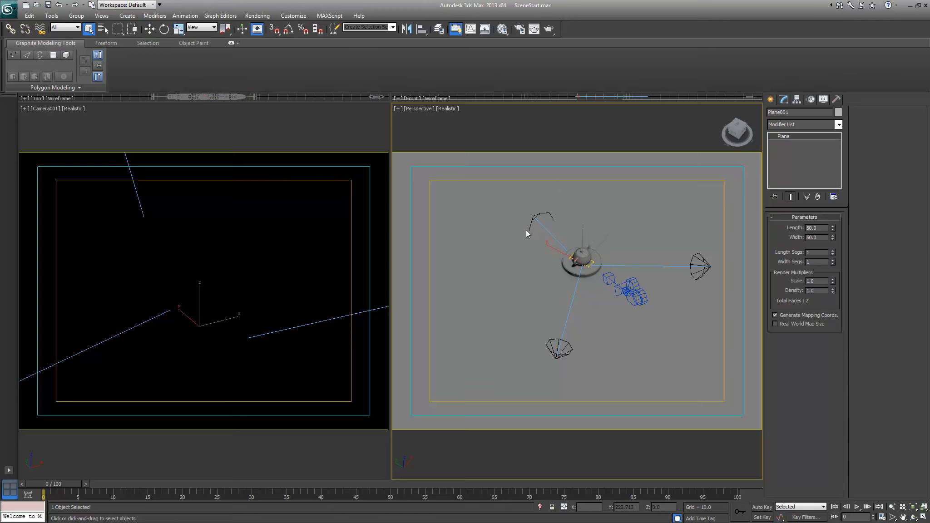
left_click(534, 217)
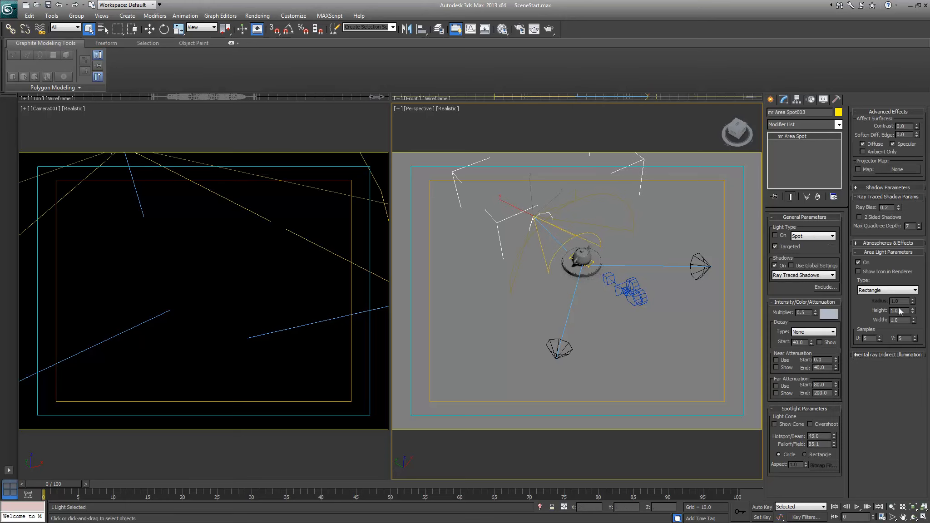
double_click(801, 313)
left_click(589, 122)
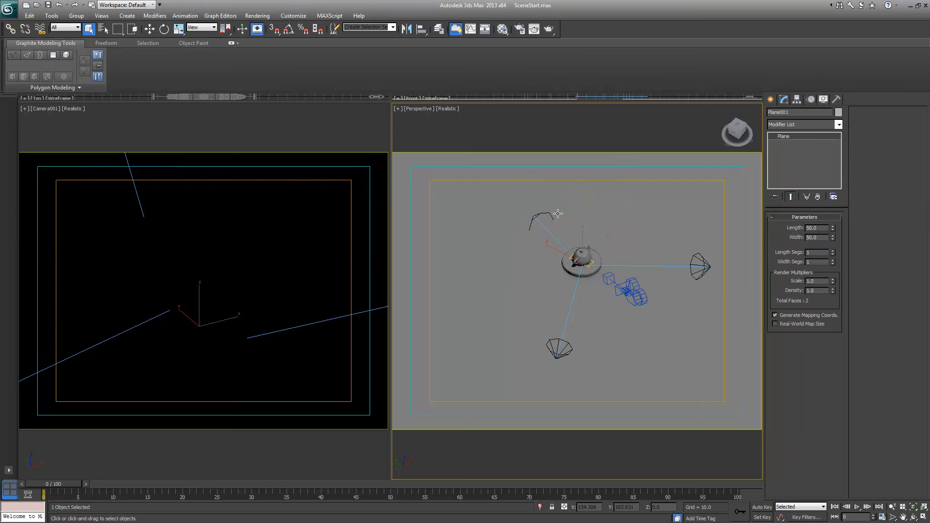
Turn on mr Area Spot003, move it to about X 10.6, Y 244.4, Z 48.2 and its target to about X -2.0, Y 21.5, Z 30.7
left_click(540, 215)
key("w")
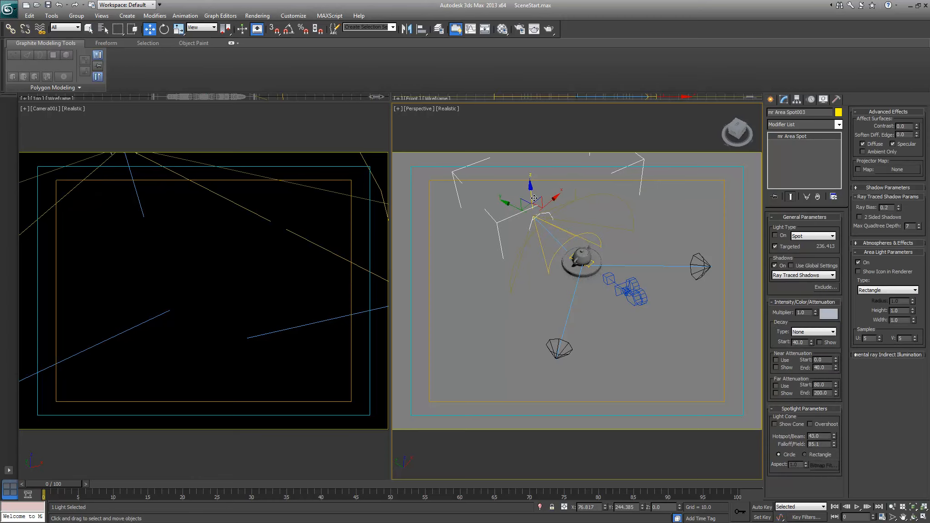
mouse_move(541, 211)
left_mouse_down()
mouse_move(541, 179)
mouse_move(535, 197)
left_mouse_up()
left_click(775, 235)
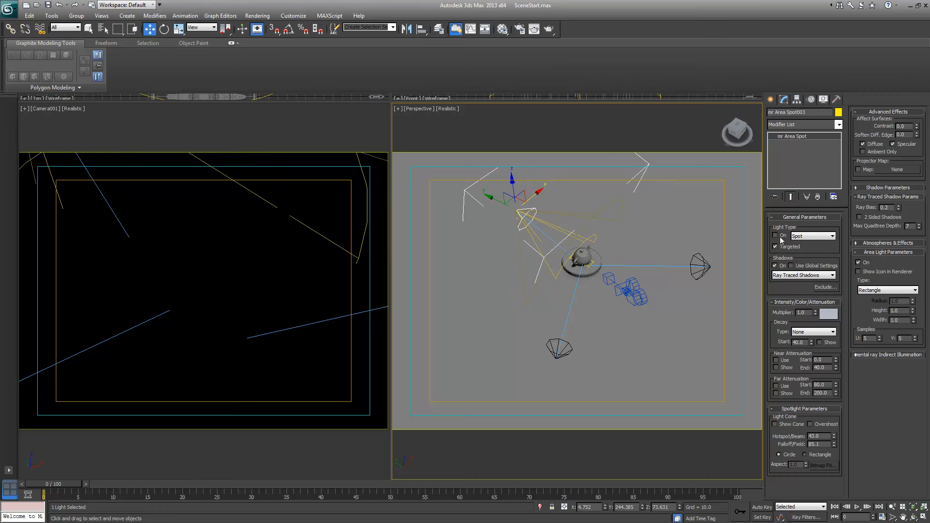
left_click_drag(544, 193, 574, 226)
left_click(572, 257)
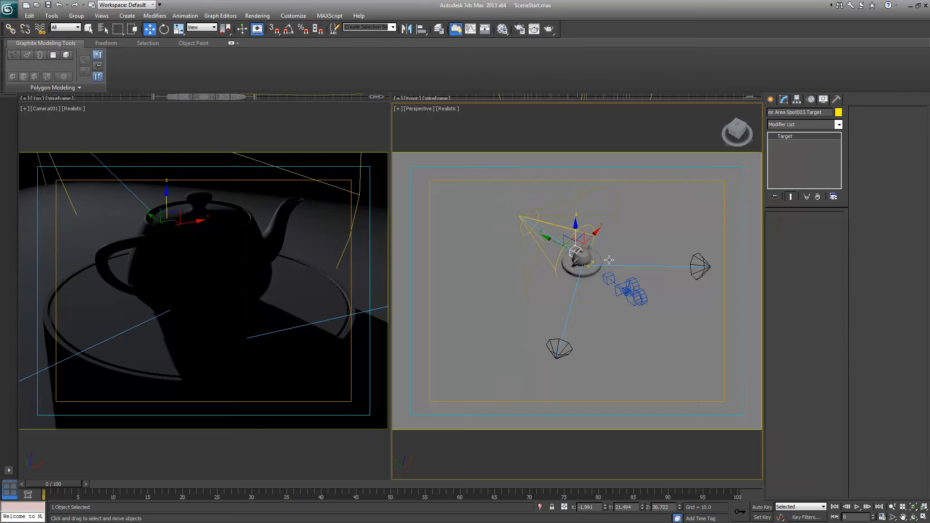
Change the area light type of mr Area Spot003 to Disc with a radius of 10
left_click(533, 221)
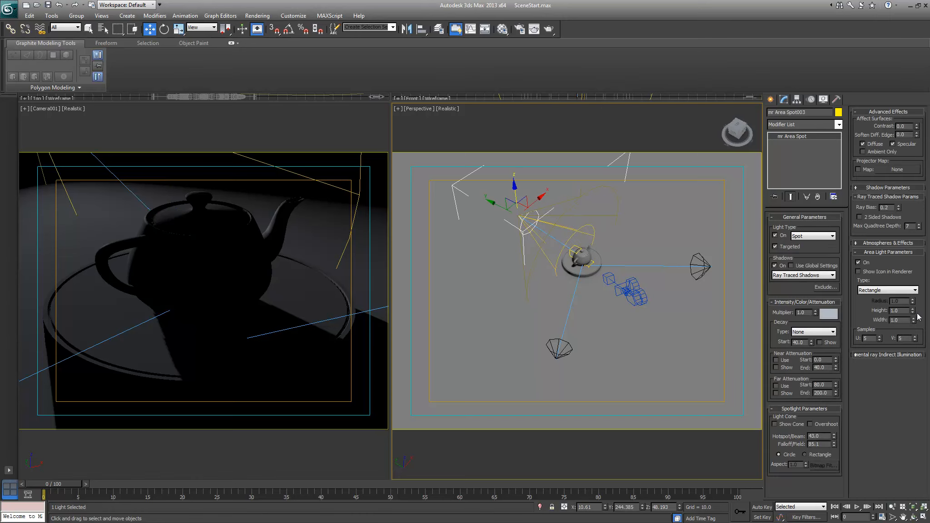
left_click(897, 291)
left_click(891, 302)
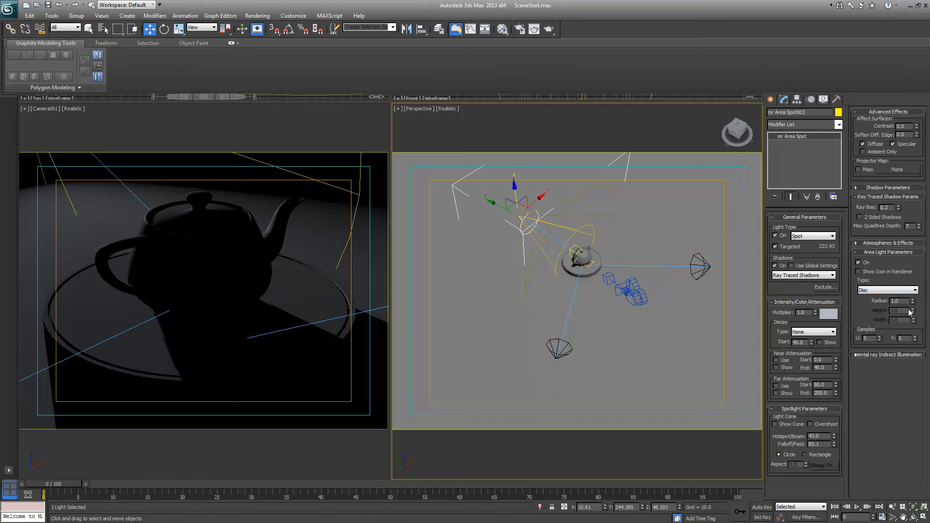
type("10")
key("Return")
left_click(206, 260)
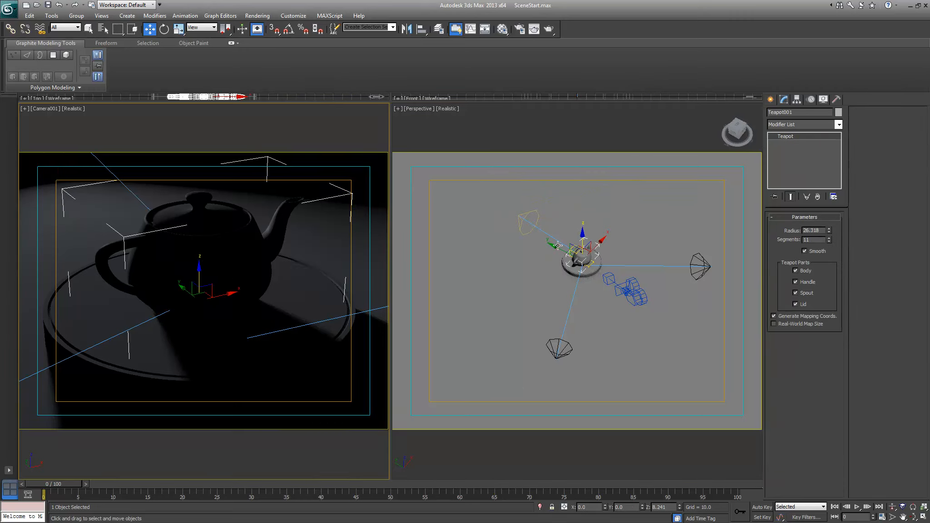
Change the light colour of mr Area Spot003 to near white and raise its multiplier to 2.0
left_click(528, 218)
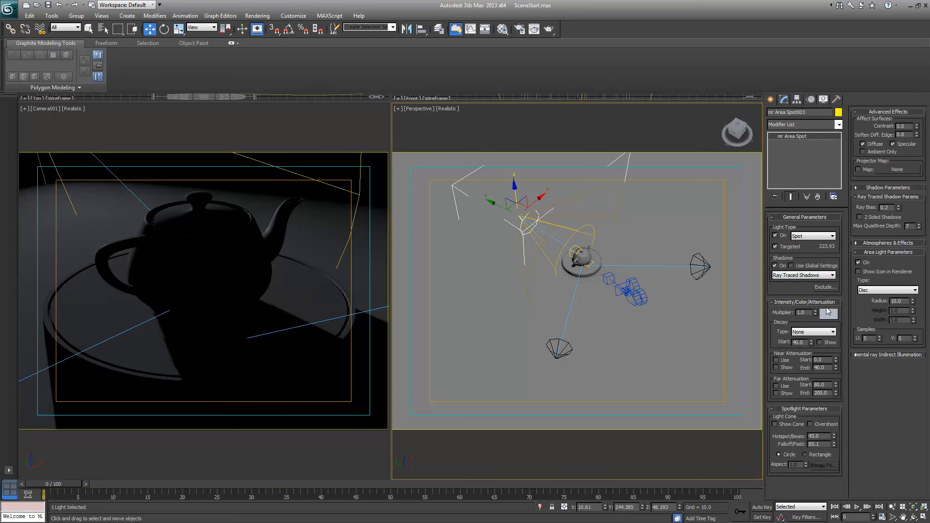
left_click(828, 313)
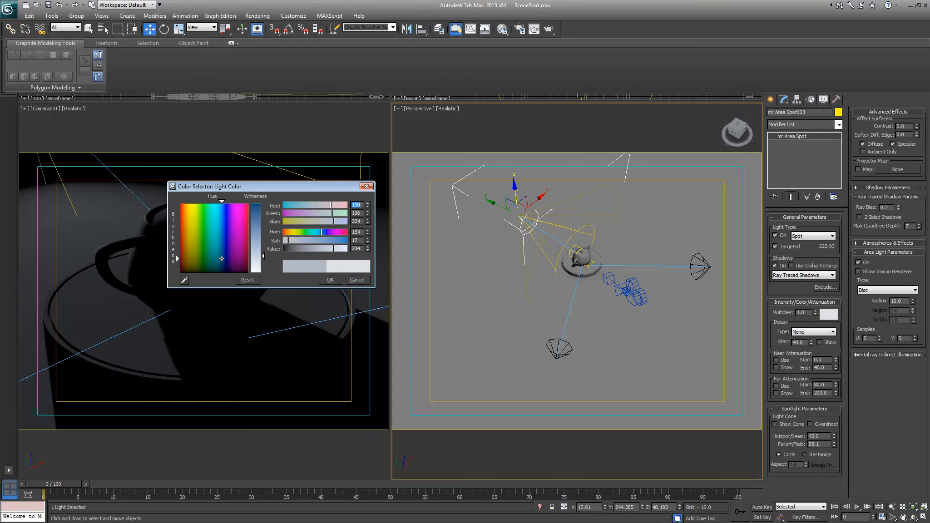
left_click(330, 279)
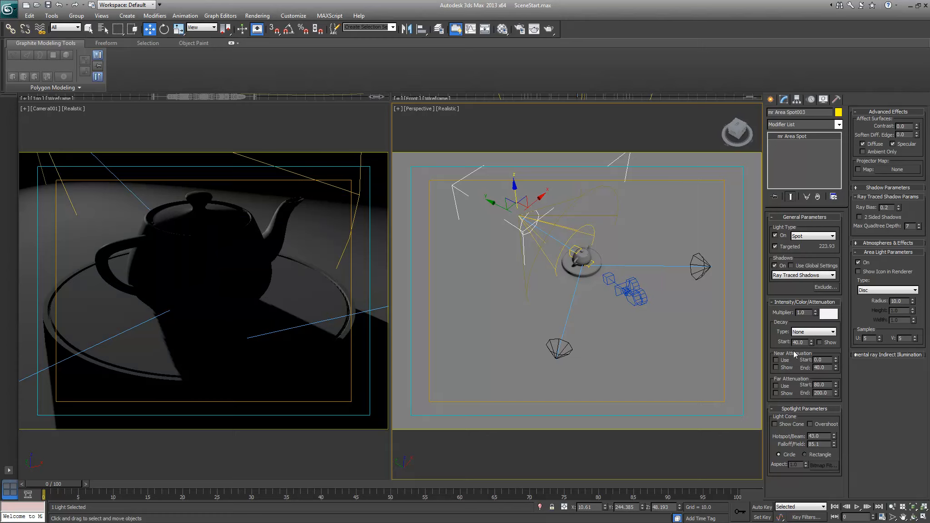
type("2")
key("Return")
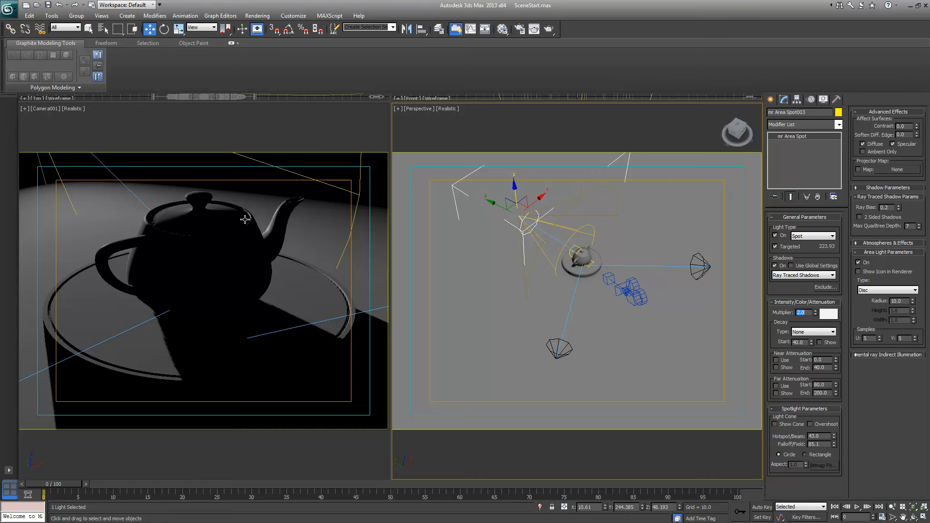
Render the Camera001 view lit by mr Area Spot003, and close the rendered frame
left_click(209, 243)
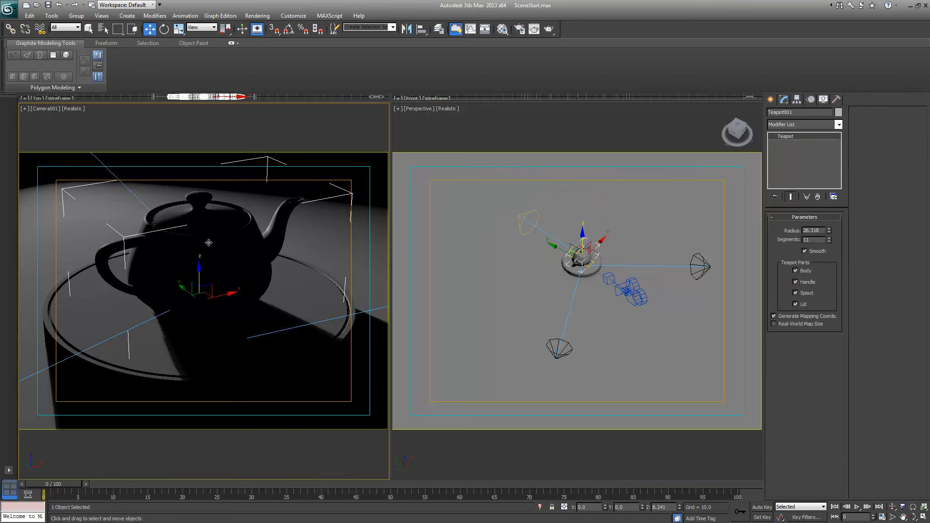
left_click(550, 30)
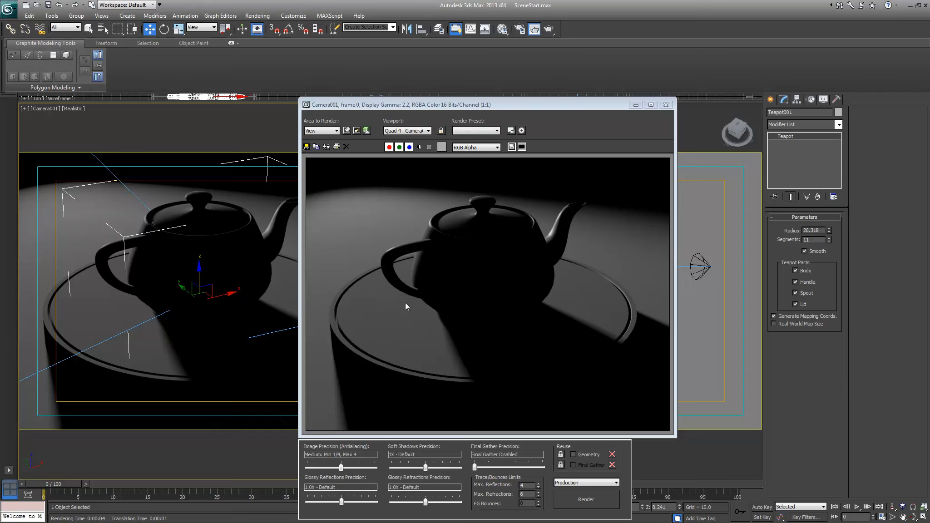
left_click(665, 105)
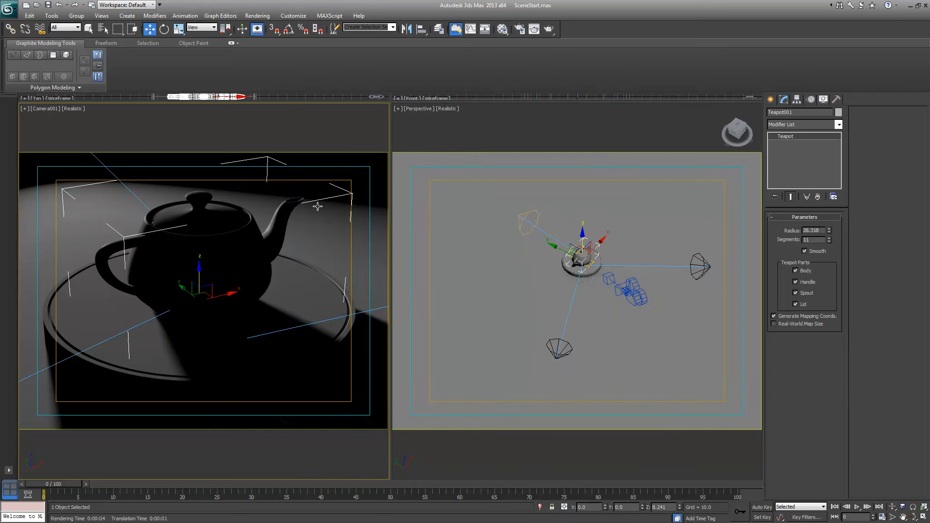
Move mr Area Spot003 along the X axis to about -48.8 and render the Camera001 view again
left_click(522, 223)
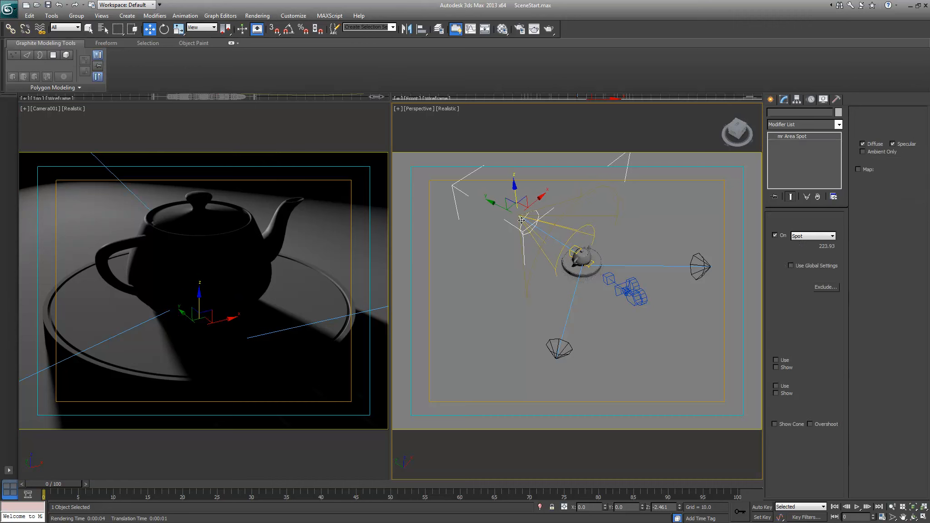
left_click_drag(545, 199, 531, 214)
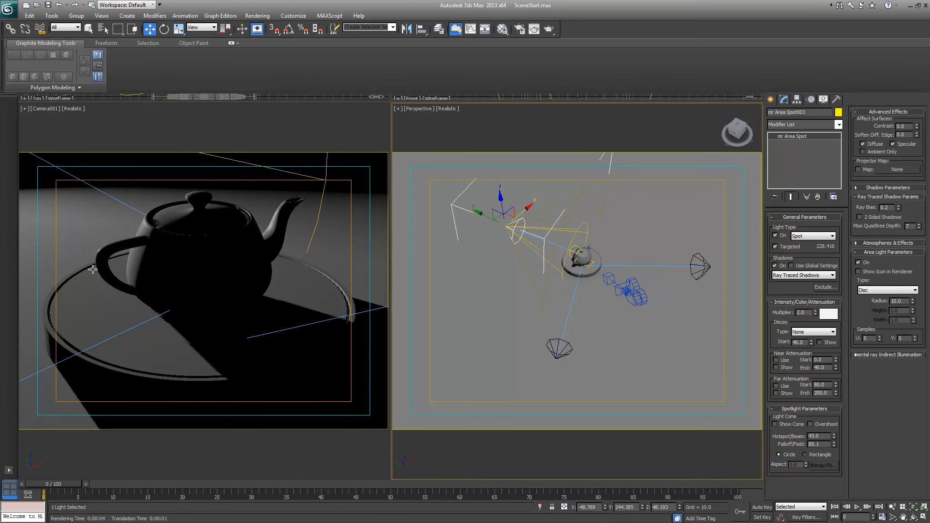
left_click(233, 151)
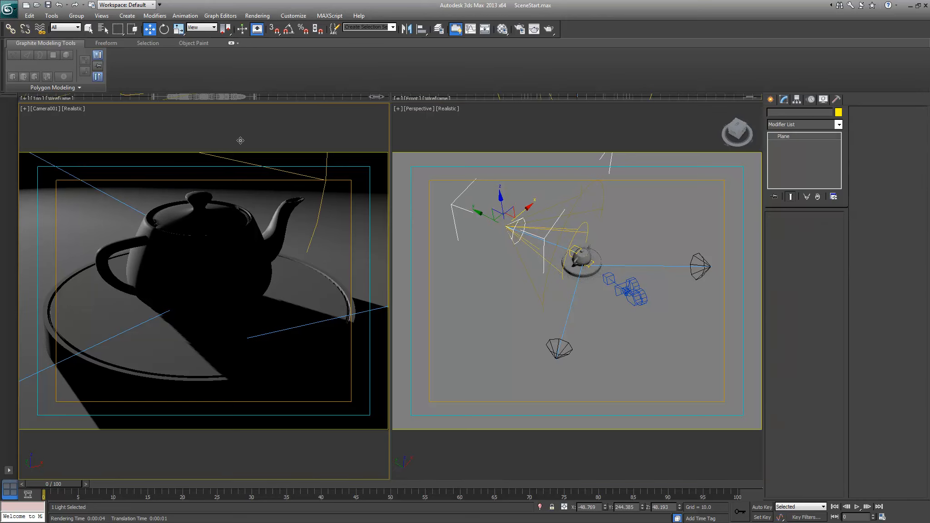
key("shift+q")
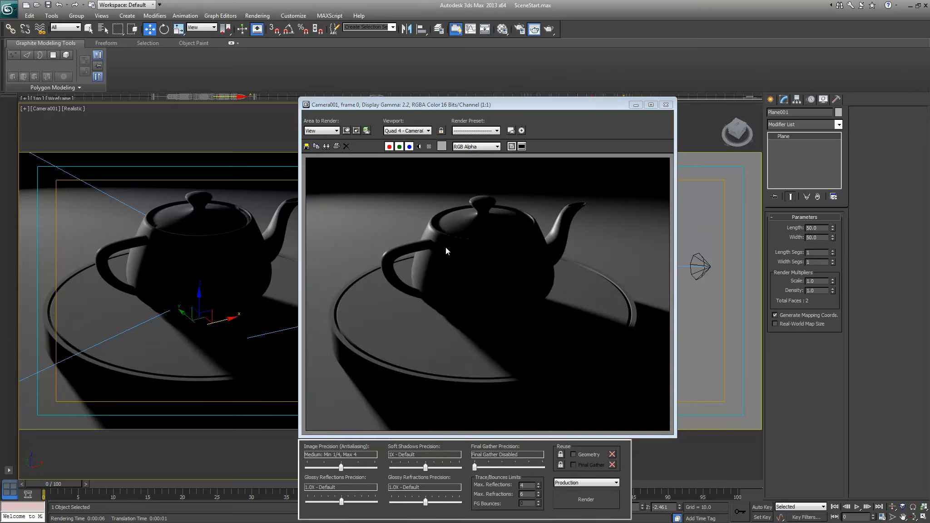
Close the rendered frame and switch mr Area Spot001 and mr Area Spot002 back on
left_click_drag(536, 107, 561, 103)
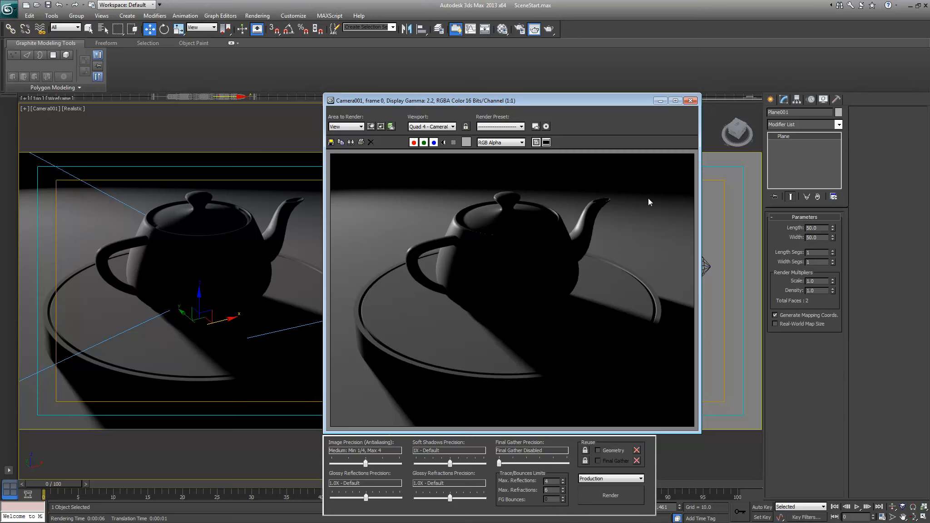
left_click(690, 101)
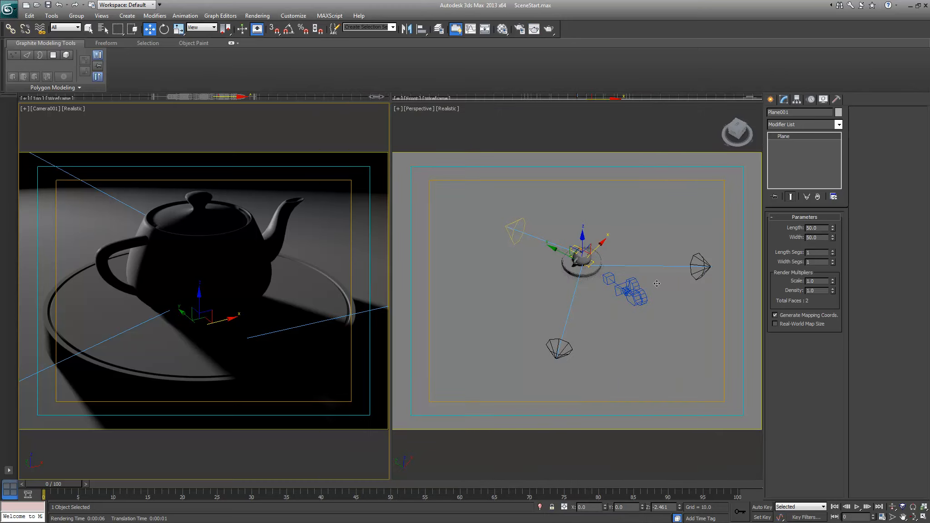
left_click(698, 270)
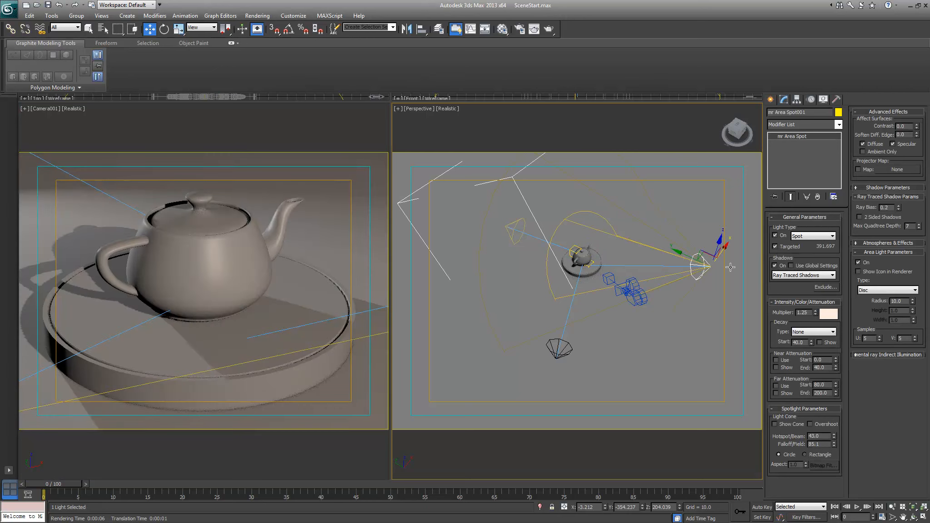
left_click(550, 349)
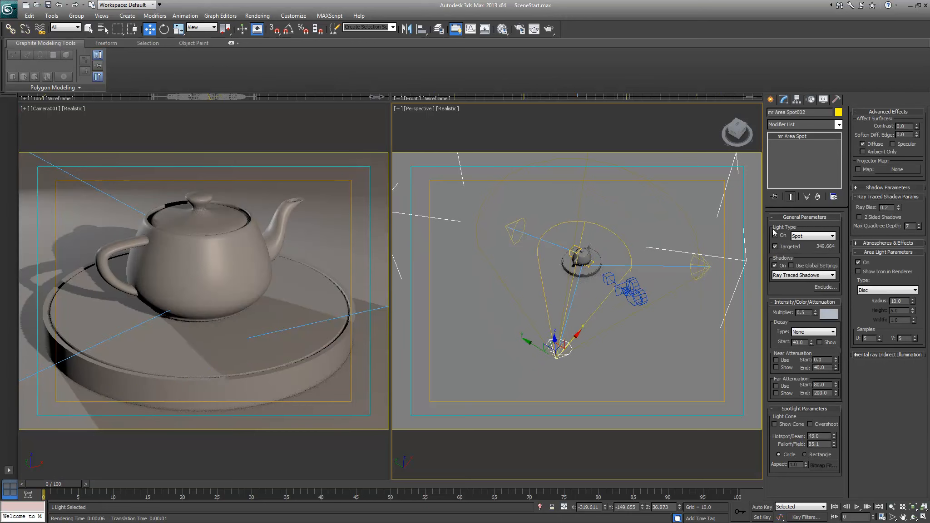
left_click(776, 235)
Render the Camera001 view with all three area lights on and move the rendered frame clear of the lights
left_click(321, 132)
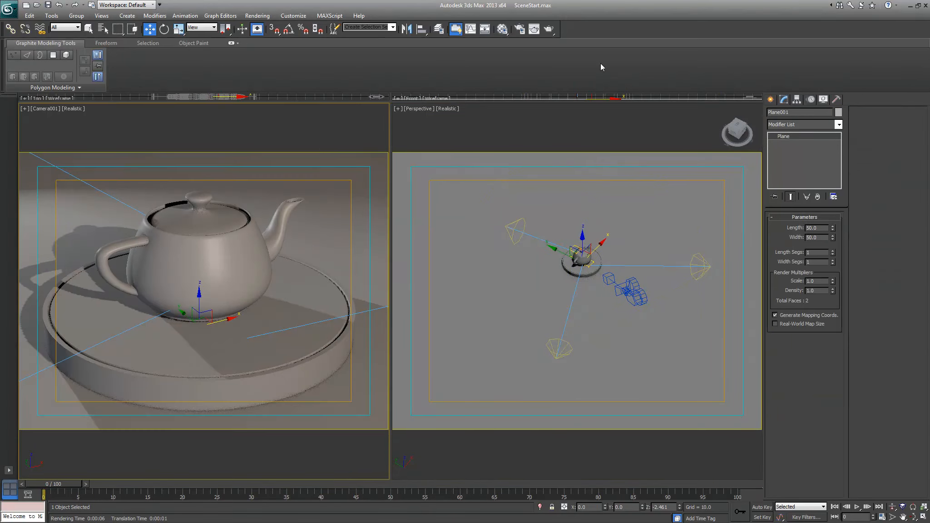
left_click(549, 30)
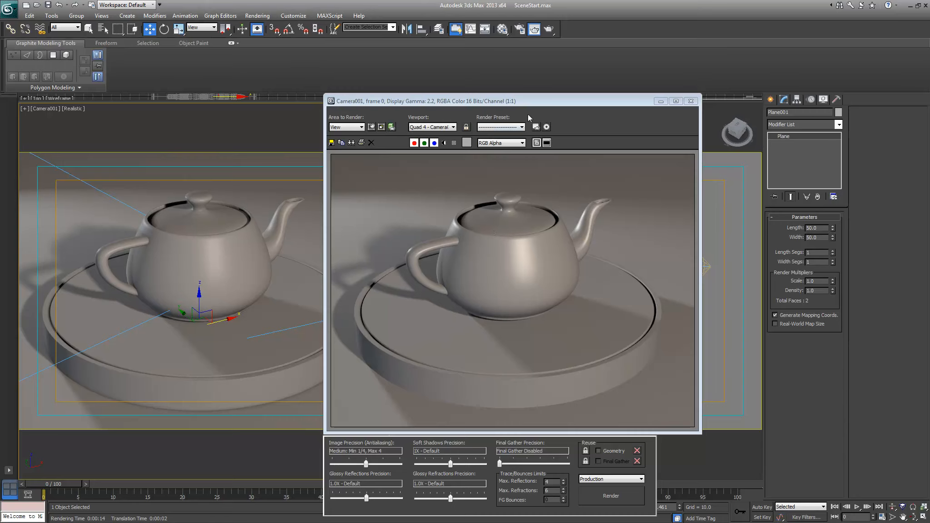
left_click_drag(537, 100, 304, 71)
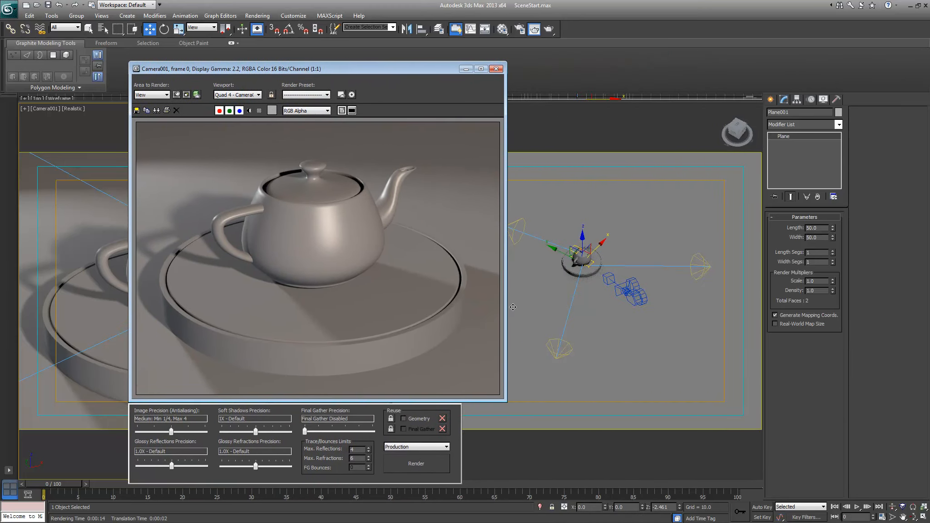
Test-render the Camera001 view with Specular enabled on mr Area Spot002, and switch that light's Specular off again
left_click(558, 346)
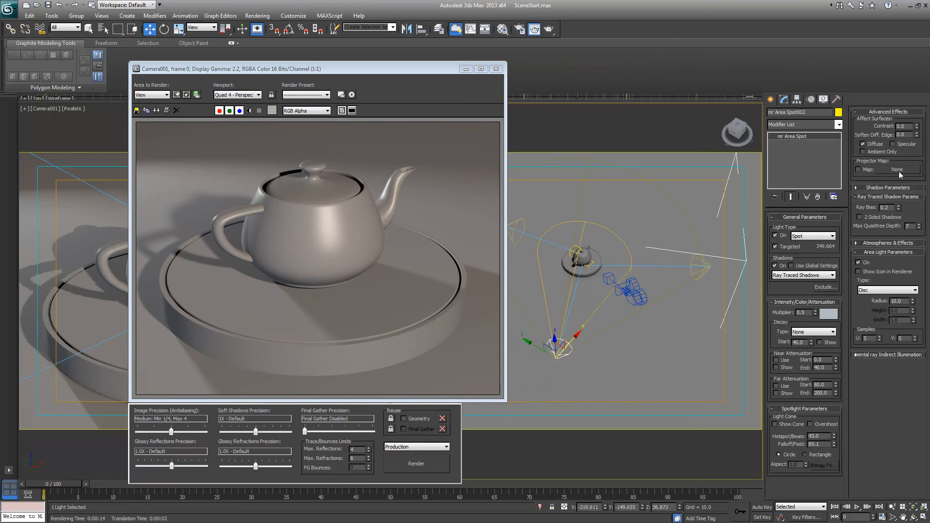
left_click(901, 147)
left_click(88, 152)
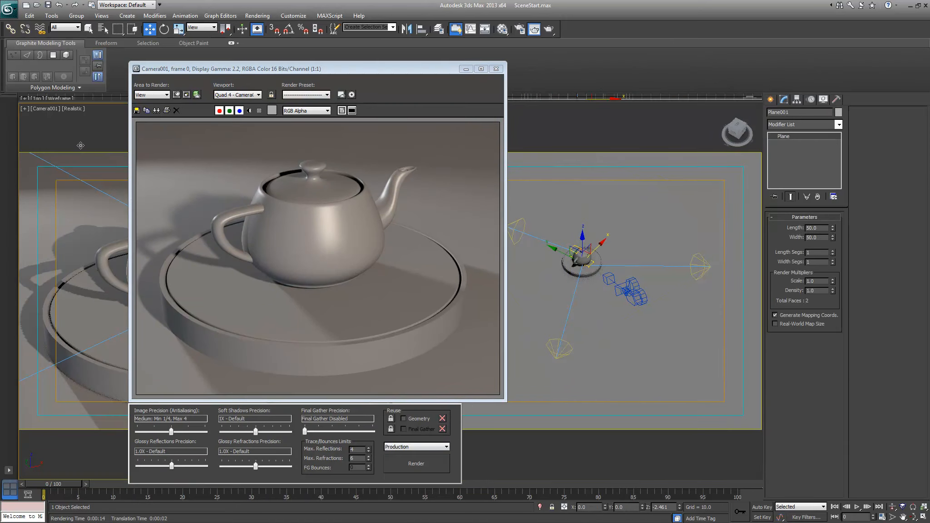
left_click(421, 461)
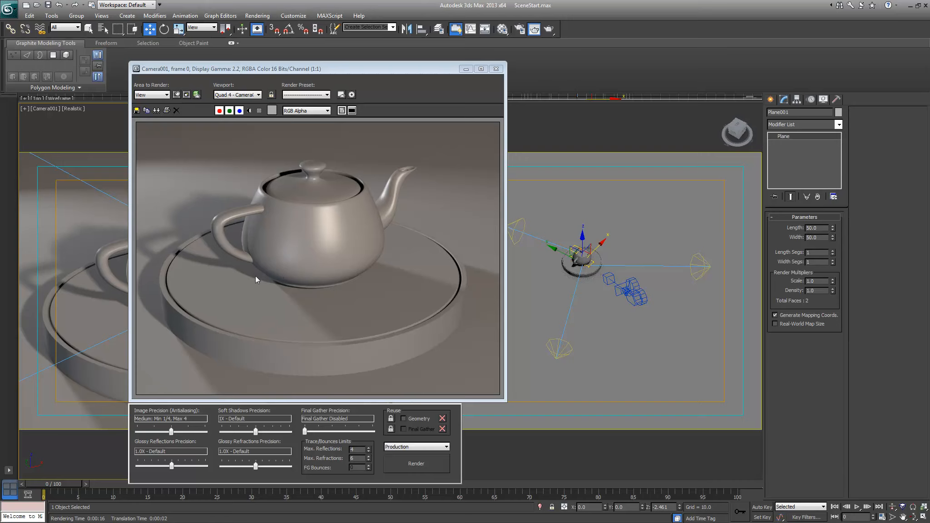
left_click(561, 349)
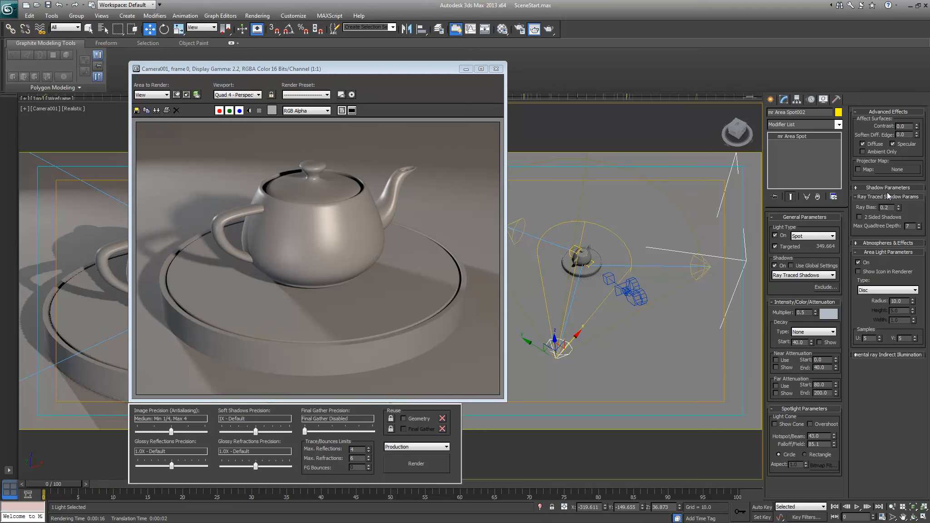
left_click(908, 146)
Widen the light cone of mr Area Spot001 to a hotspot of 72.8 and a falloff of 88.6
left_click(702, 270)
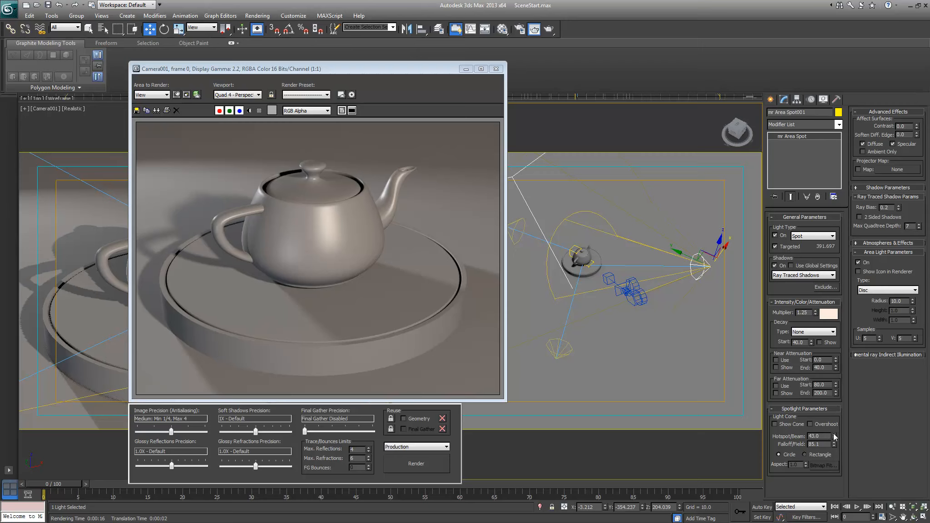
left_click_drag(834, 446, 838, 302)
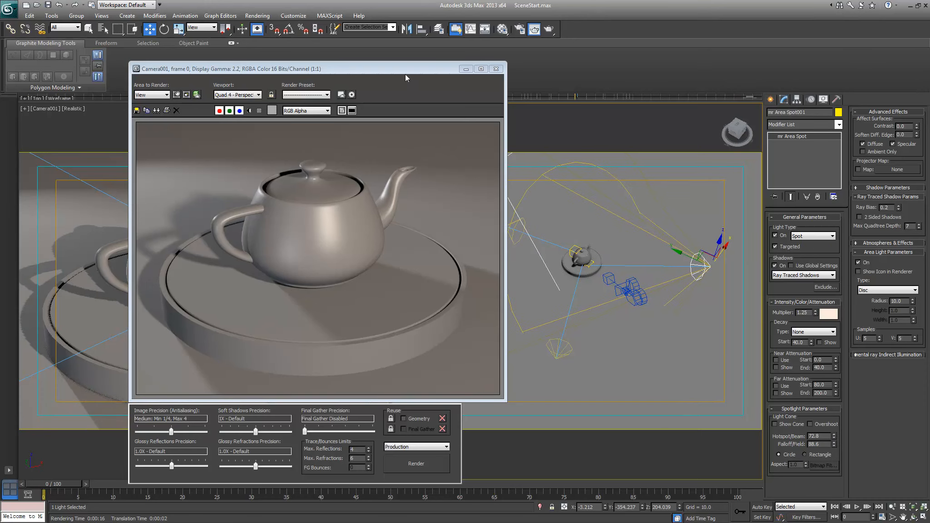
Move mr Area Spot003 away from the teapot along the Y axis to about 406.4
left_click_drag(405, 75, 441, 360)
left_click(517, 230)
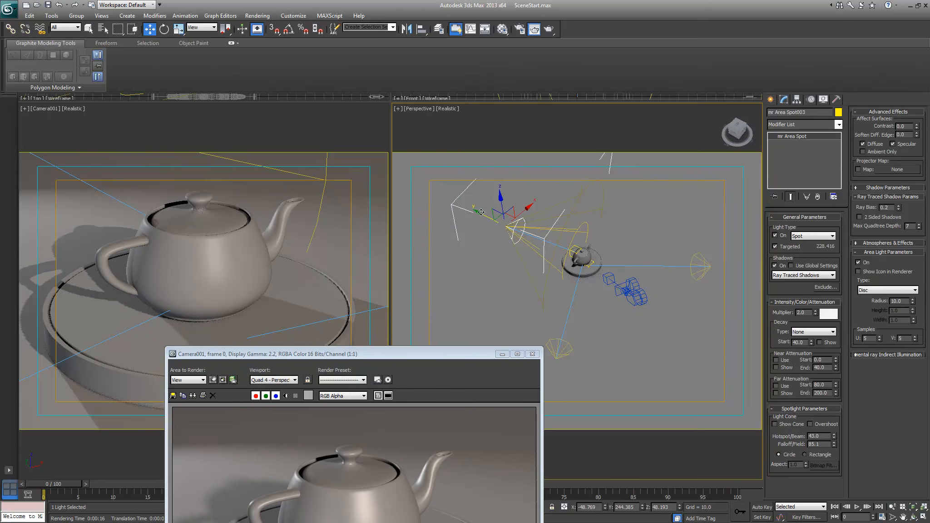
left_click_drag(479, 213, 429, 179)
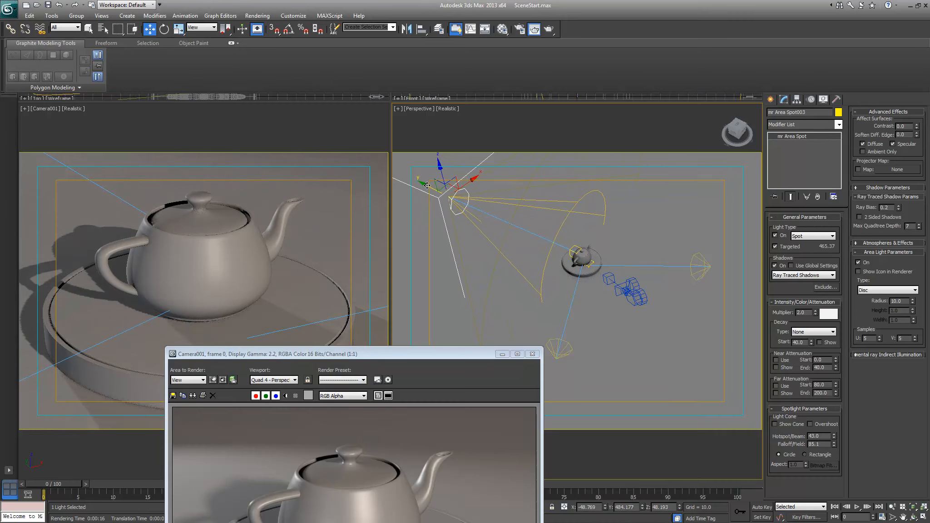
mouse_move(429, 182)
left_mouse_down()
mouse_move(461, 215)
mouse_move(437, 198)
left_mouse_up()
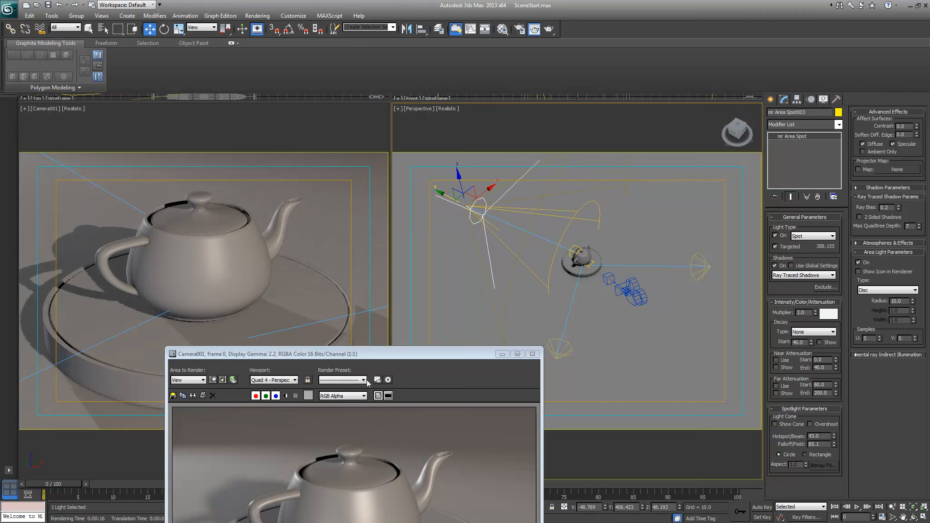
Minimize the rendered frame and make the Camera001 view active with the ground plane selected
left_click(559, 352)
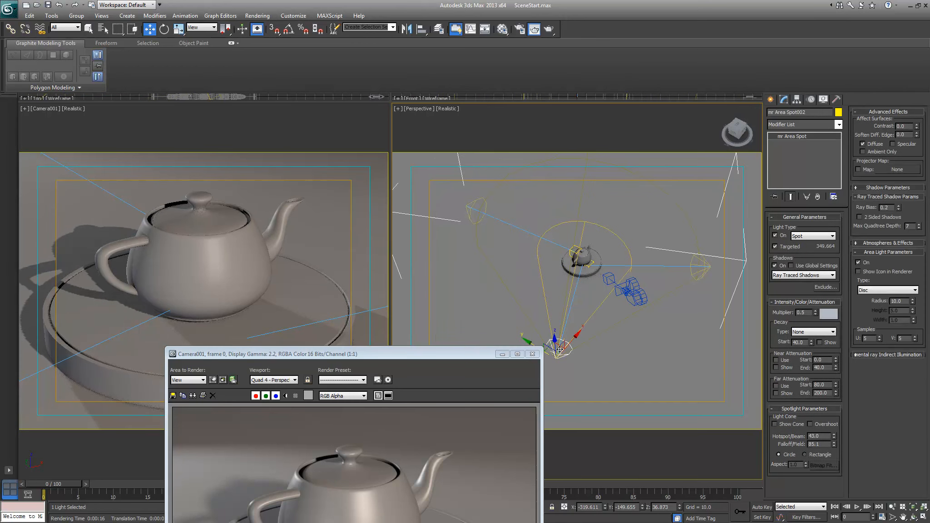
left_click(502, 355)
left_click(290, 349)
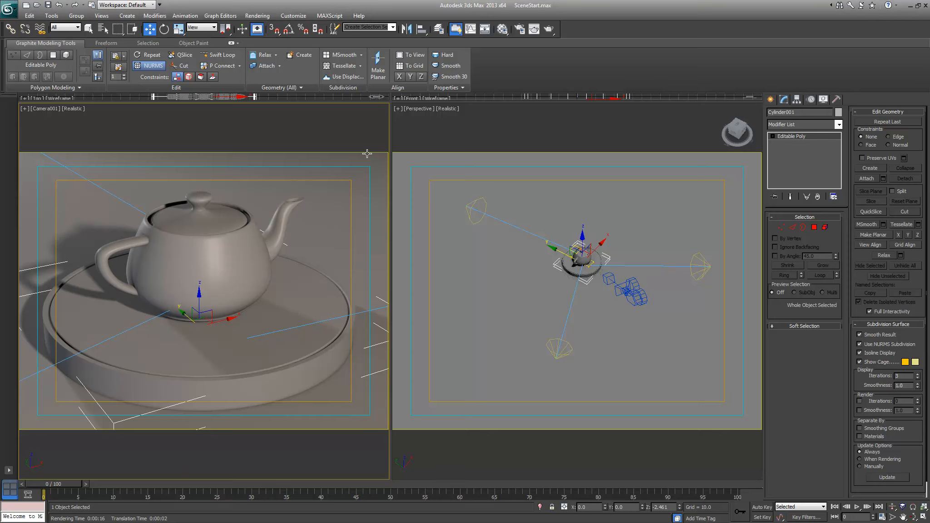
left_click(345, 134)
Open the Material Editor and change the 03 - Default material to the mental ray type
key("m")
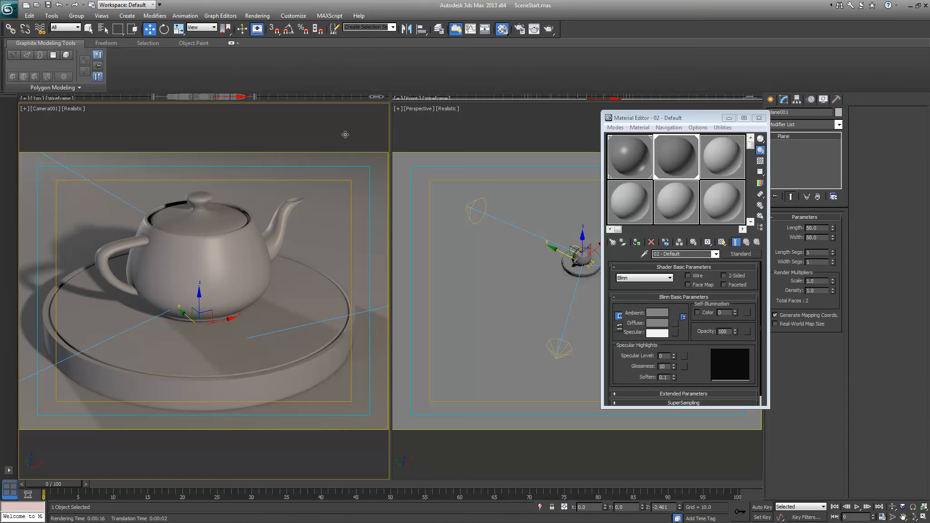
left_click_drag(673, 120, 519, 65)
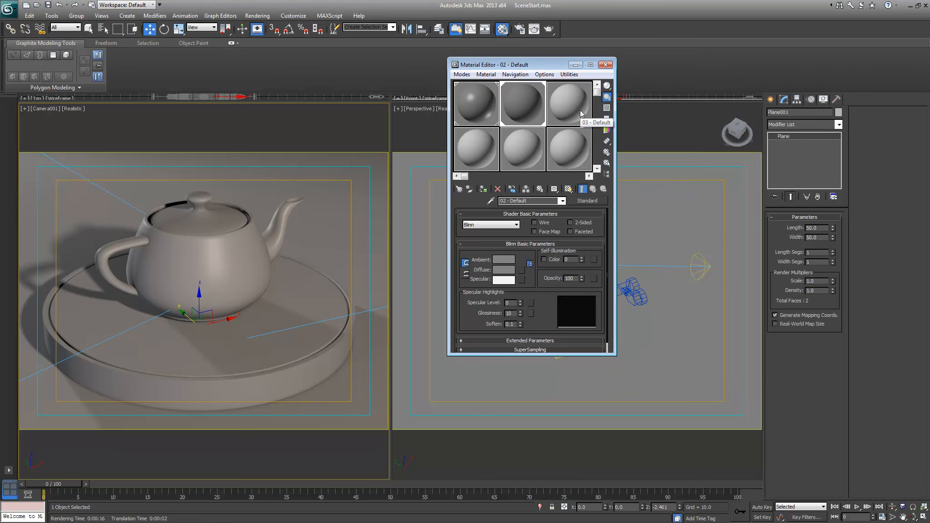
left_click(569, 115)
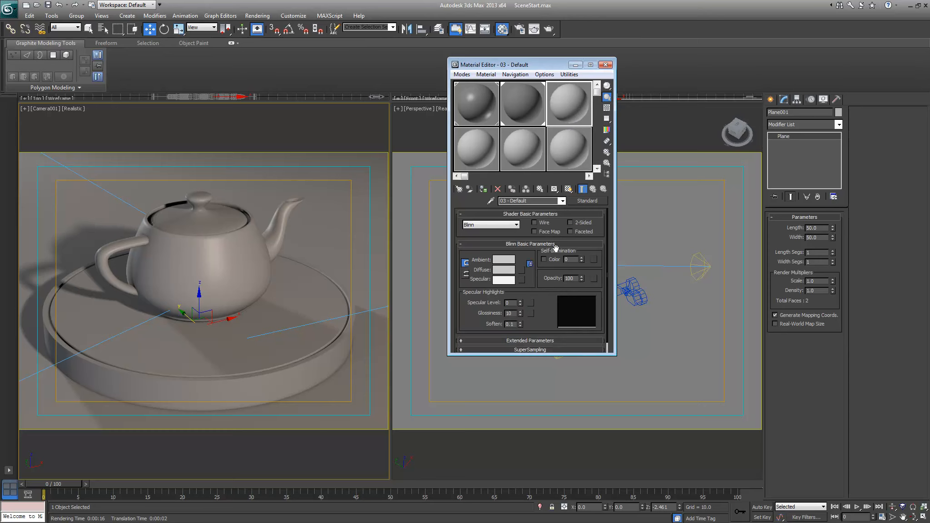
left_click(590, 201)
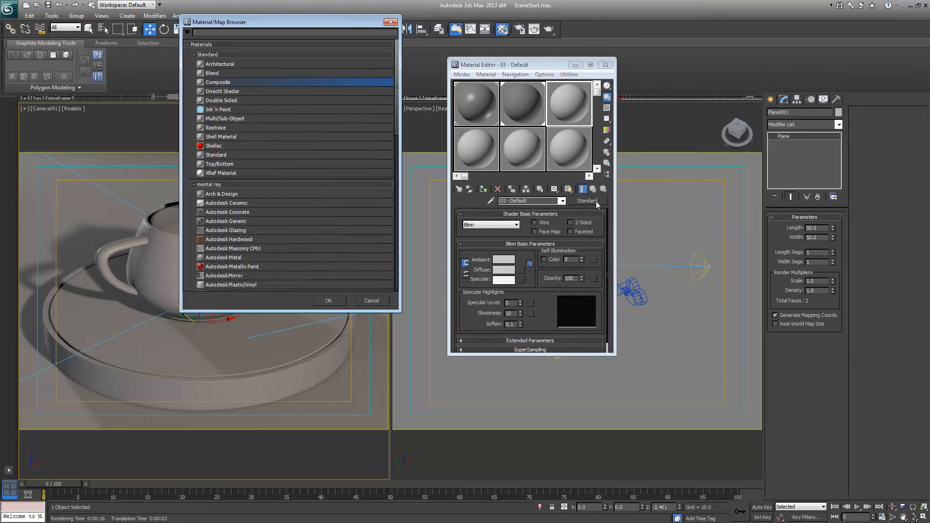
scroll(397, 103, "down", 4)
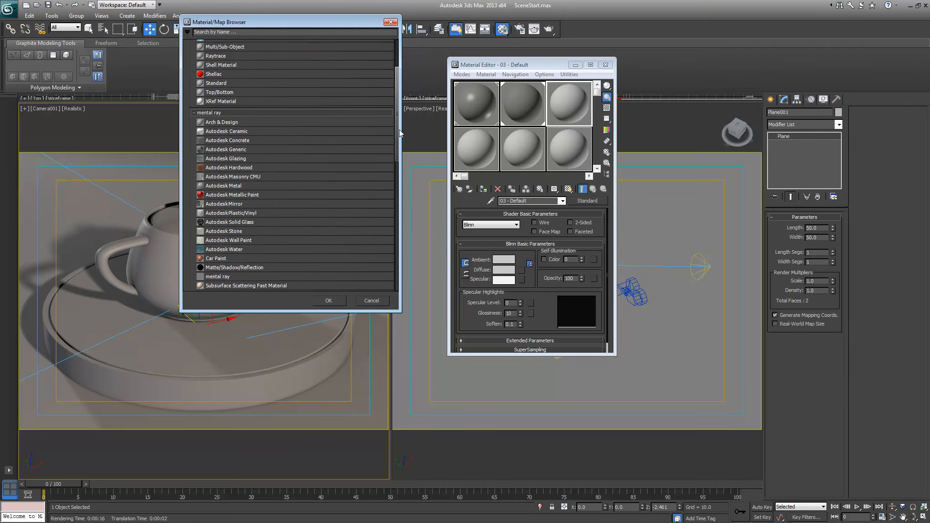
left_click(208, 245)
double_click(208, 246)
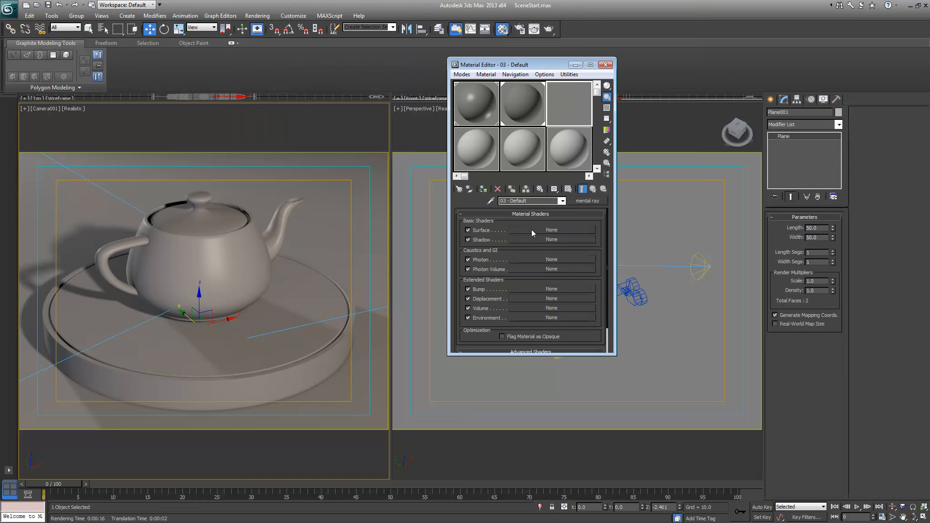
Assign an Ambient/Reflective Occlusion map to the Surface shader of the 03 - Default material
left_click(545, 229)
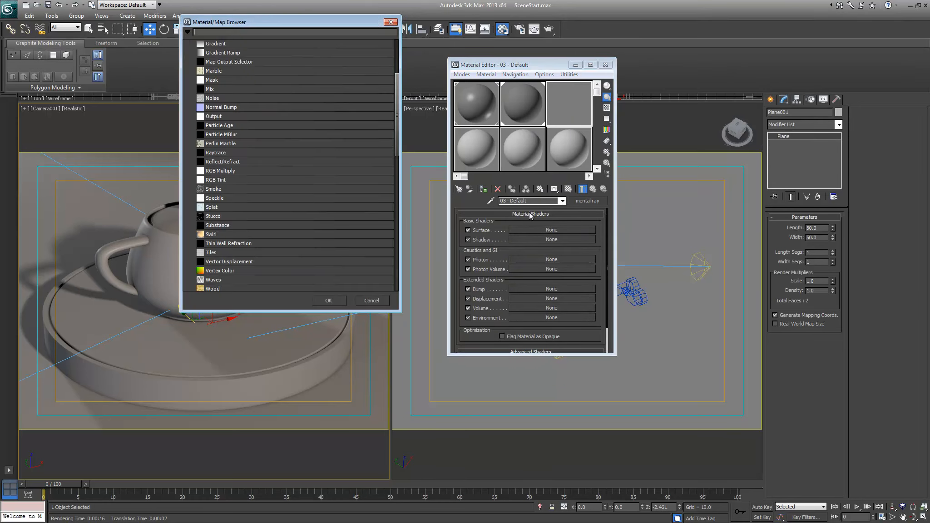
left_click_drag(398, 85, 393, 135)
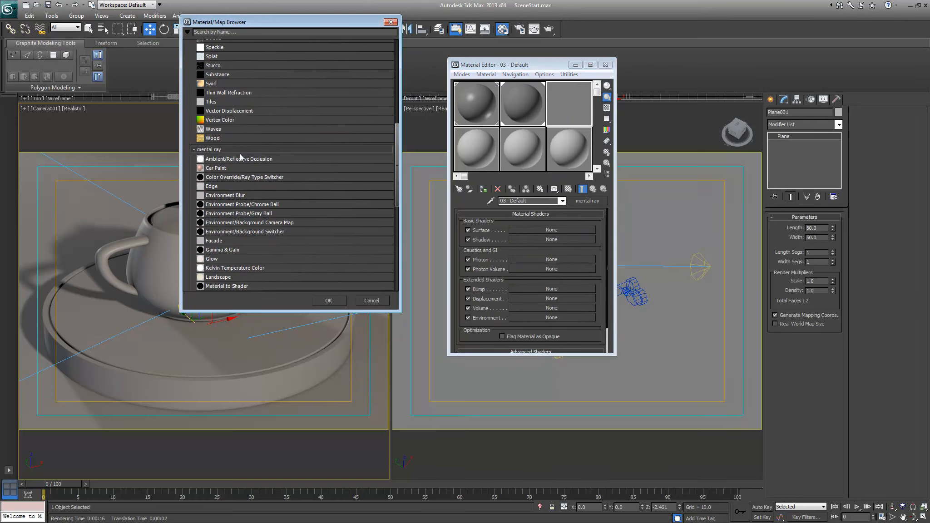
left_click(236, 159)
double_click(236, 159)
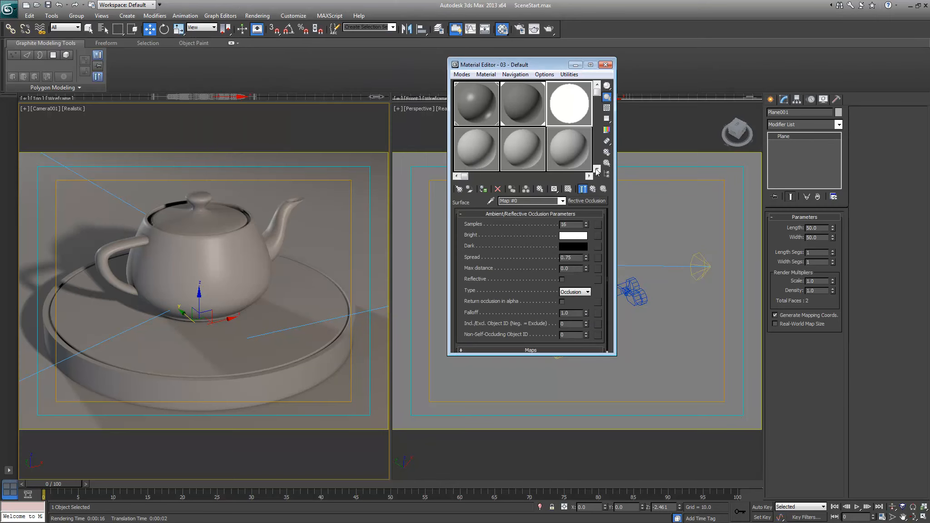
Enable Material Override in the render's processing settings and assign 03 - Default to it as an instance
left_click_drag(530, 64, 730, 42)
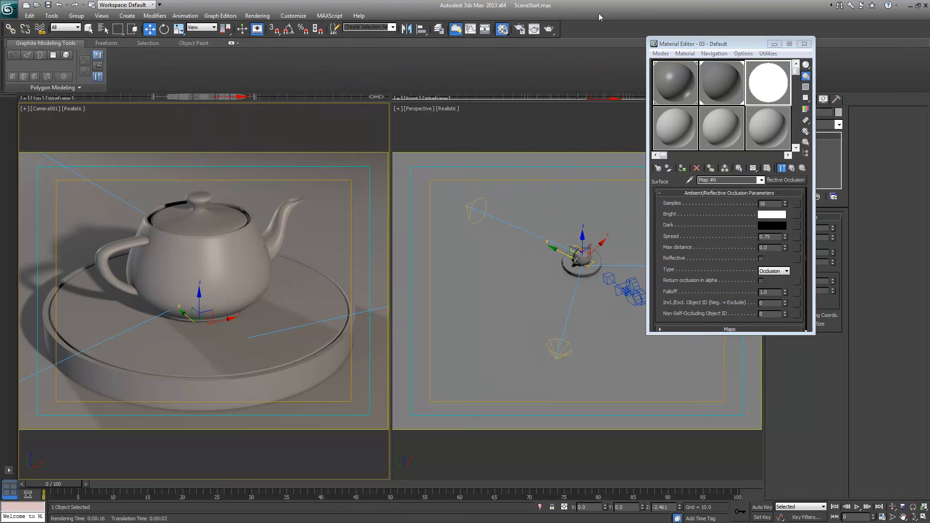
key("F10")
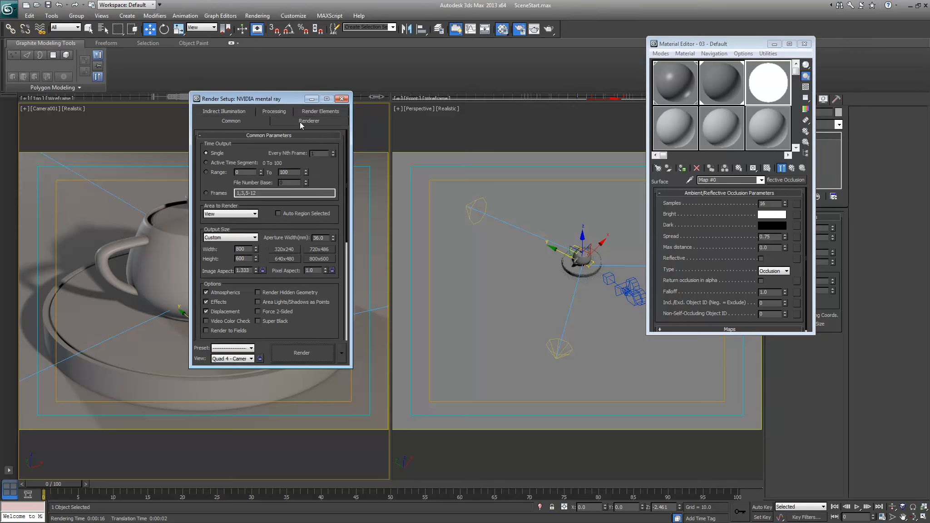
left_click(284, 113)
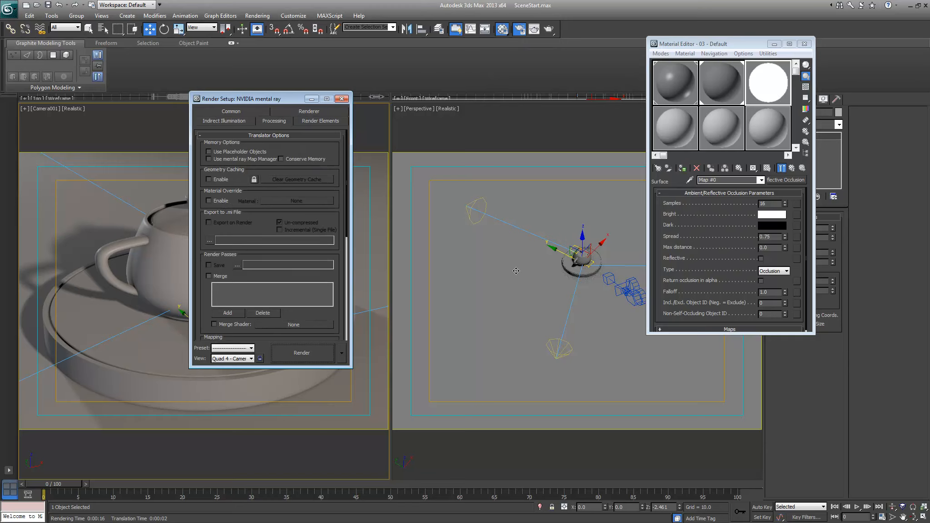
left_click(208, 201)
left_click_drag(775, 89, 278, 202)
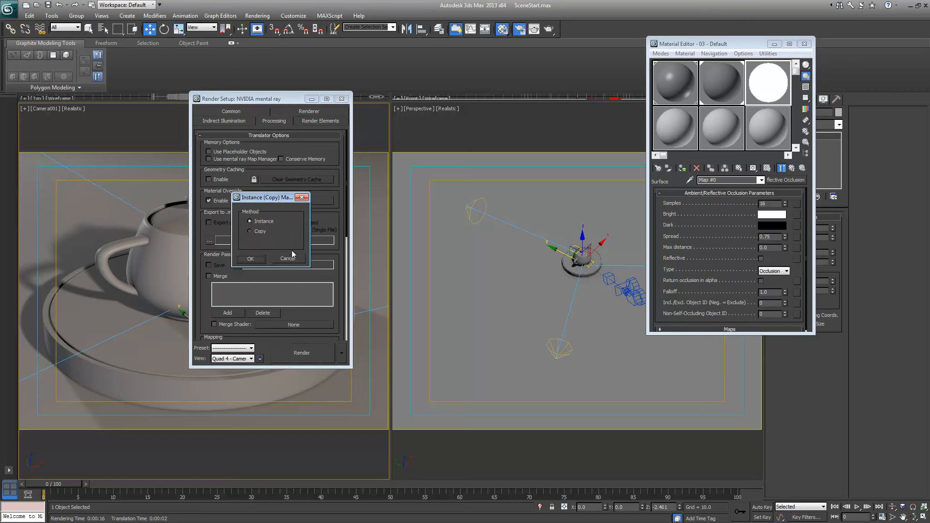
left_click(251, 258)
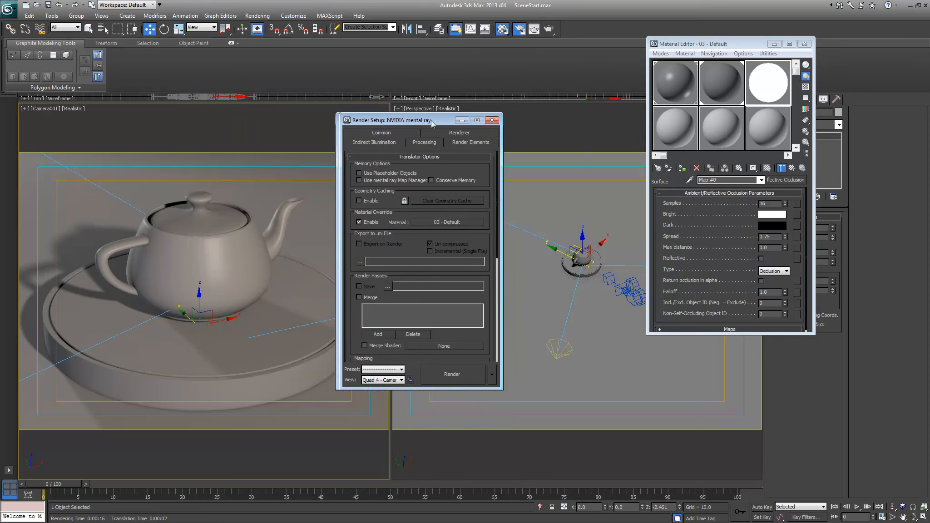
Render the ambient occlusion pass of the Camera001 view and move the rendered frame fully into view
left_click(466, 372)
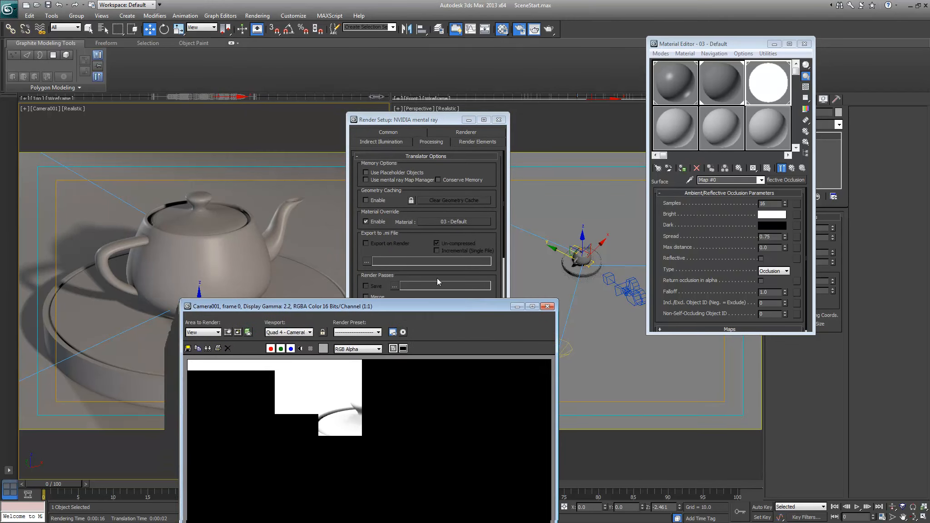
left_click_drag(428, 307, 464, 193)
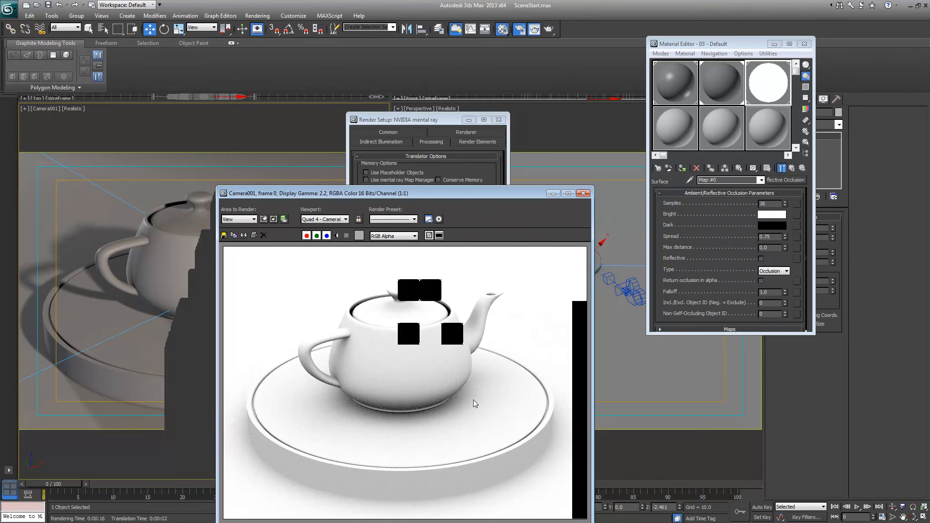
left_click_drag(411, 195, 427, 113)
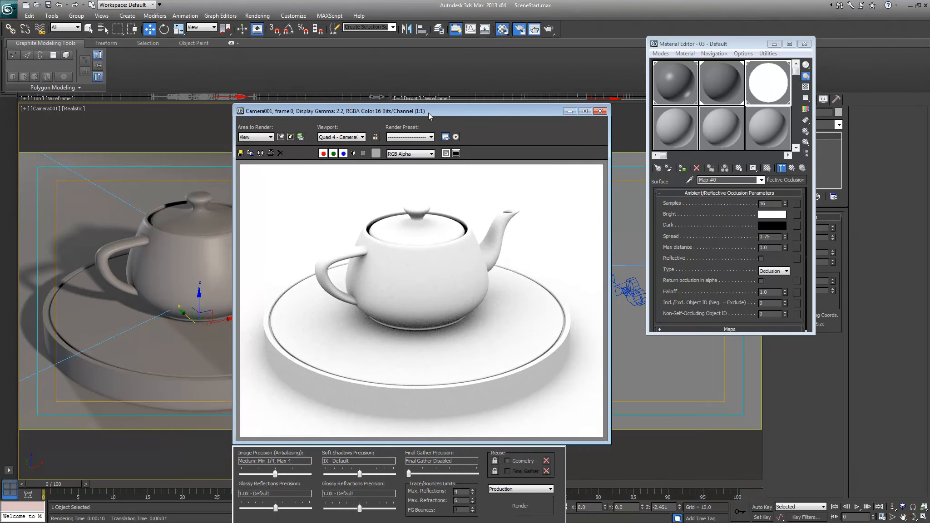
Set the occlusion map's Samples to 256 and Spread to 0.9, and render the Camera001 view again
double_click(766, 205)
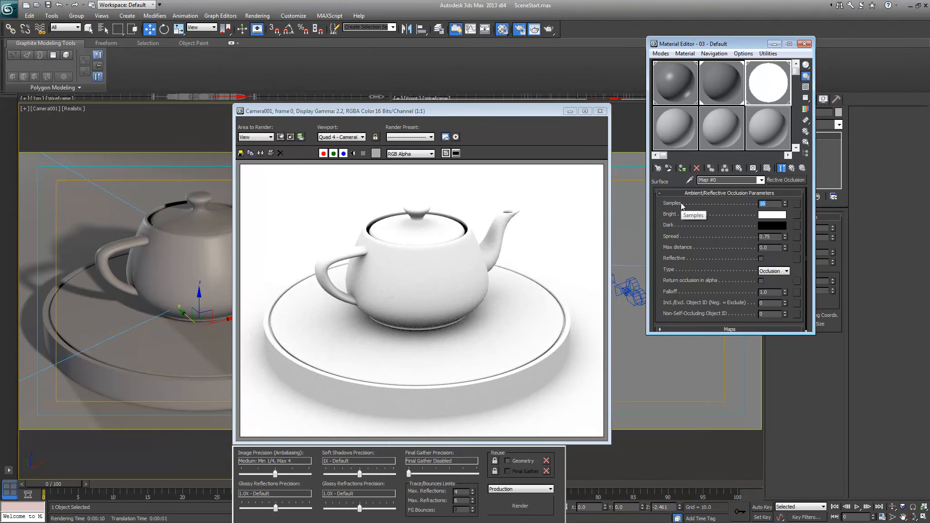
left_click_drag(460, 114, 447, 61)
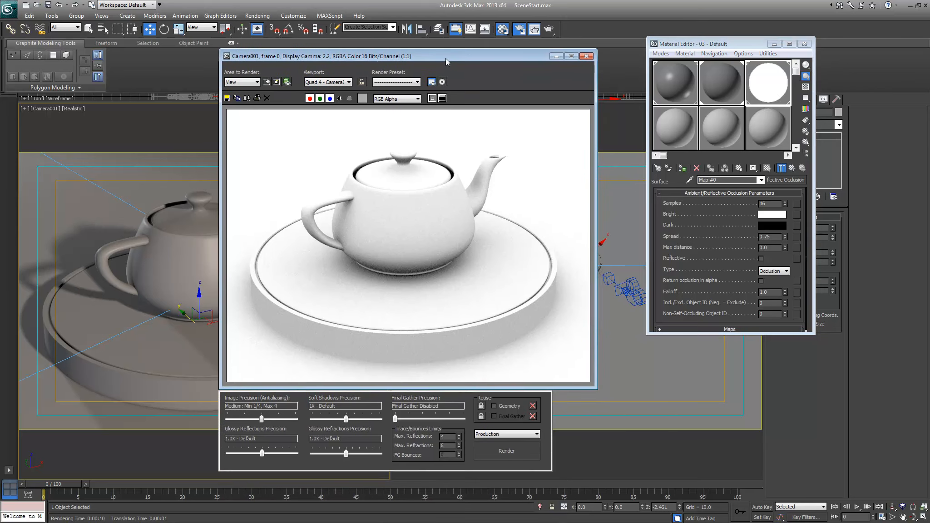
double_click(766, 204)
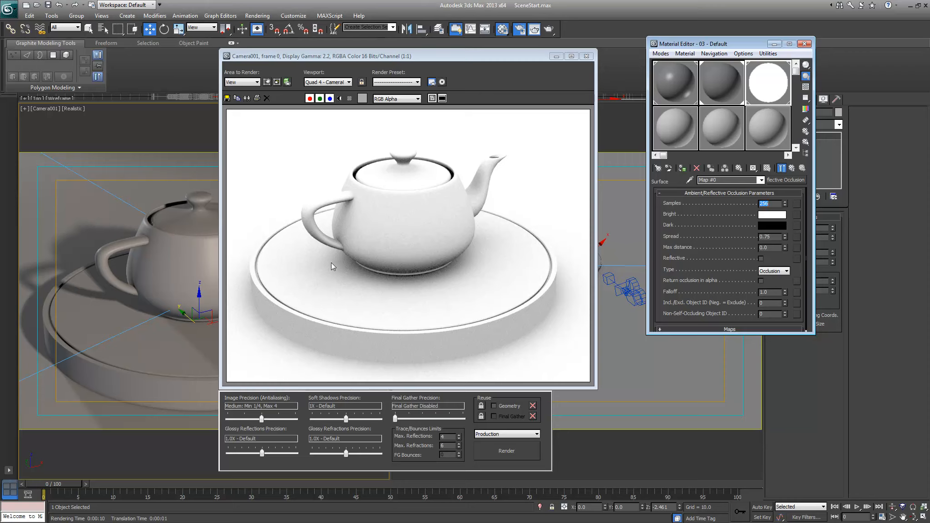
double_click(779, 236)
type(".9")
left_click(503, 451)
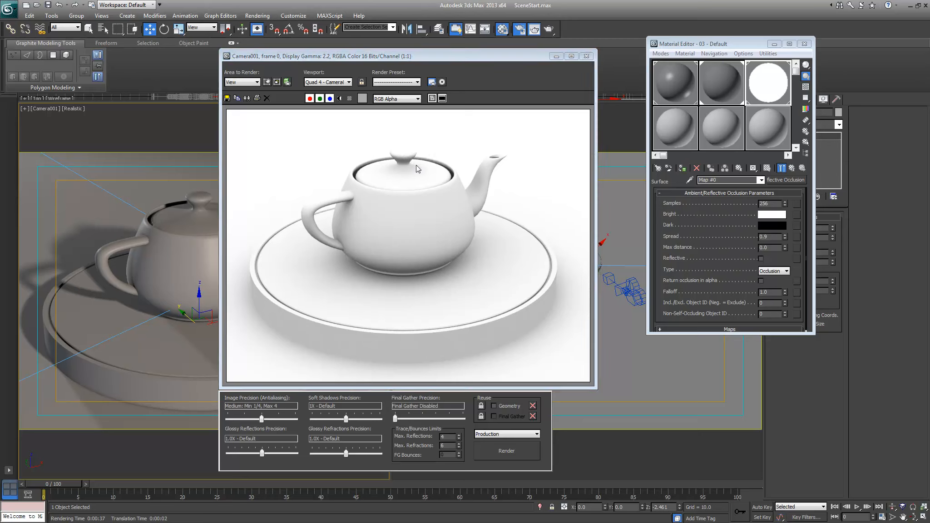
Save the rendered occlusion pass over AO.tga in the 3PointLighting folder, keeping the current Targa options
left_click(227, 98)
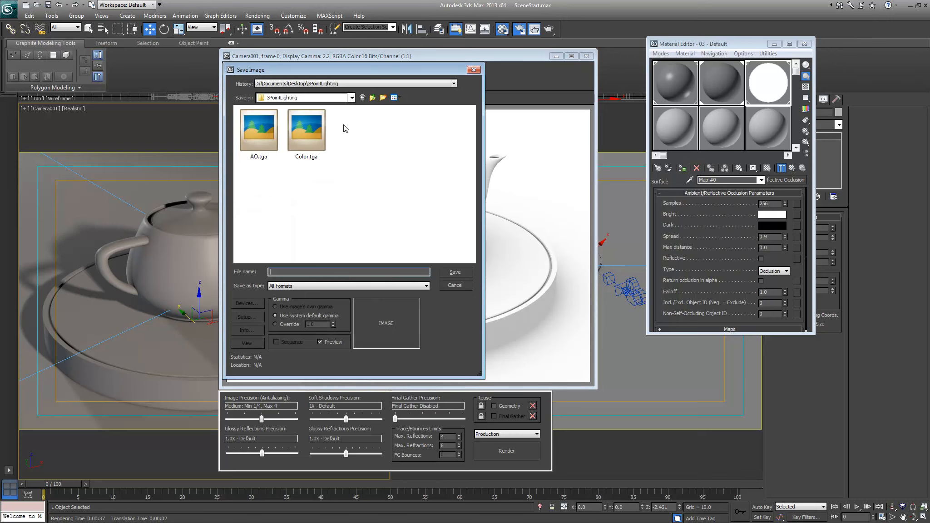
double_click(251, 141)
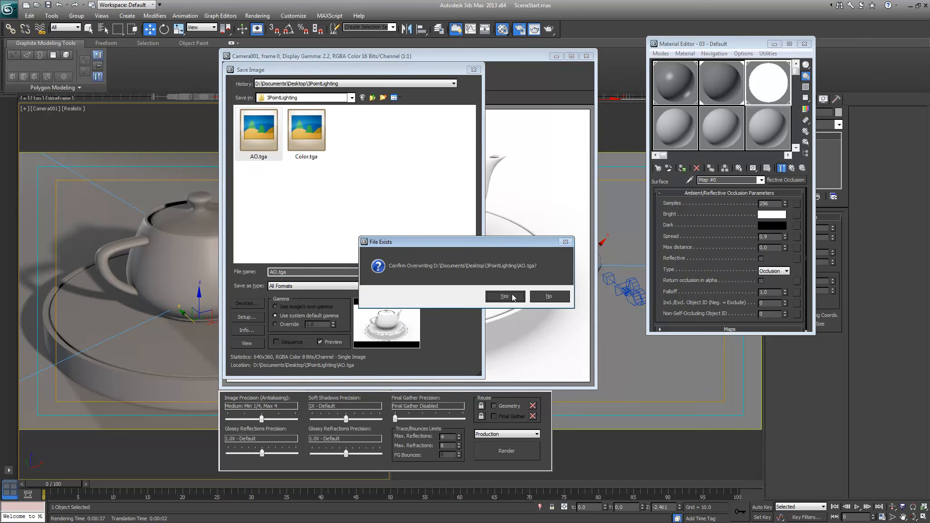
left_click(504, 296)
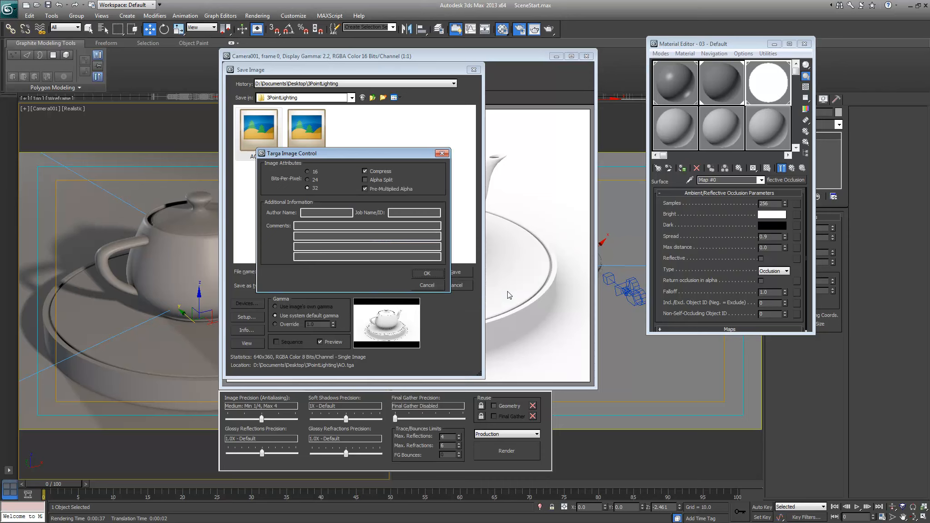
left_click(421, 274)
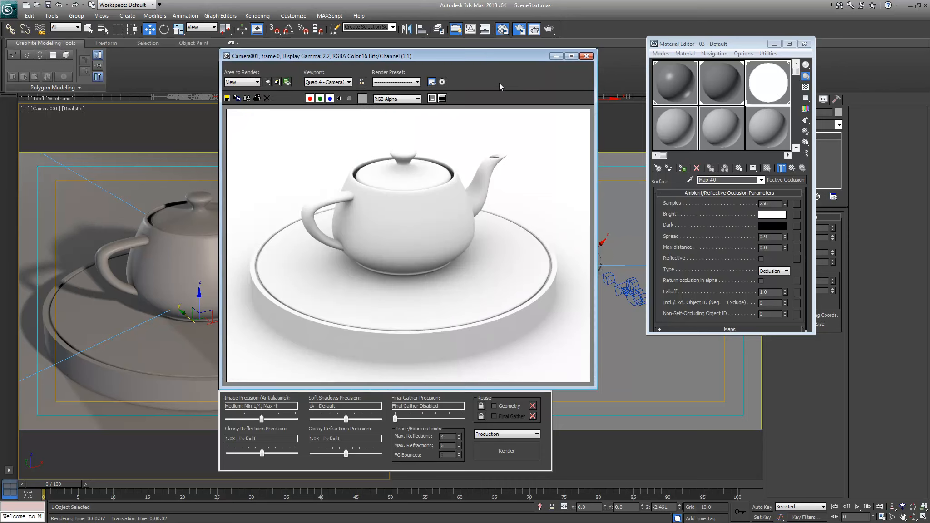
Disable Material Override in the render's translator options and render the Camera001 view with its regular materials
left_click_drag(519, 59, 518, 46)
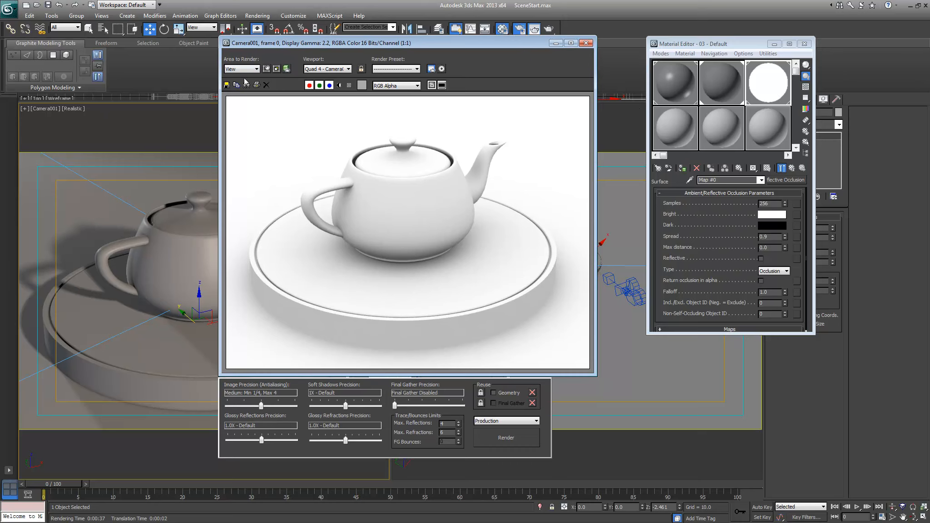
left_click_drag(389, 49, 624, 66)
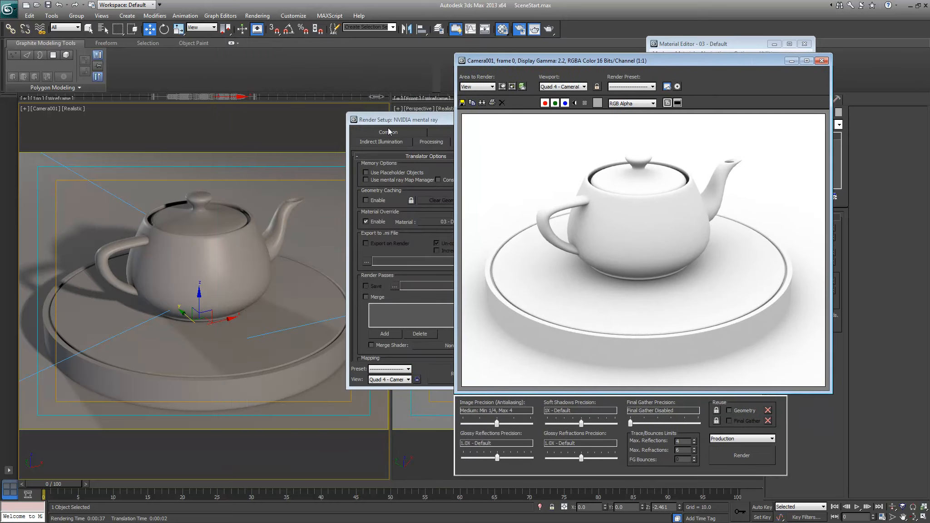
left_click_drag(394, 121, 281, 86)
left_click(266, 187)
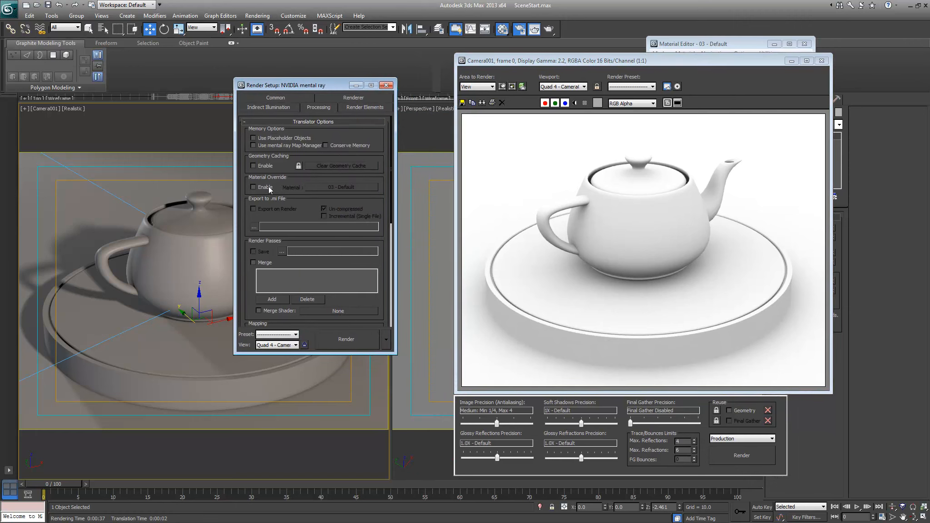
left_click(762, 453)
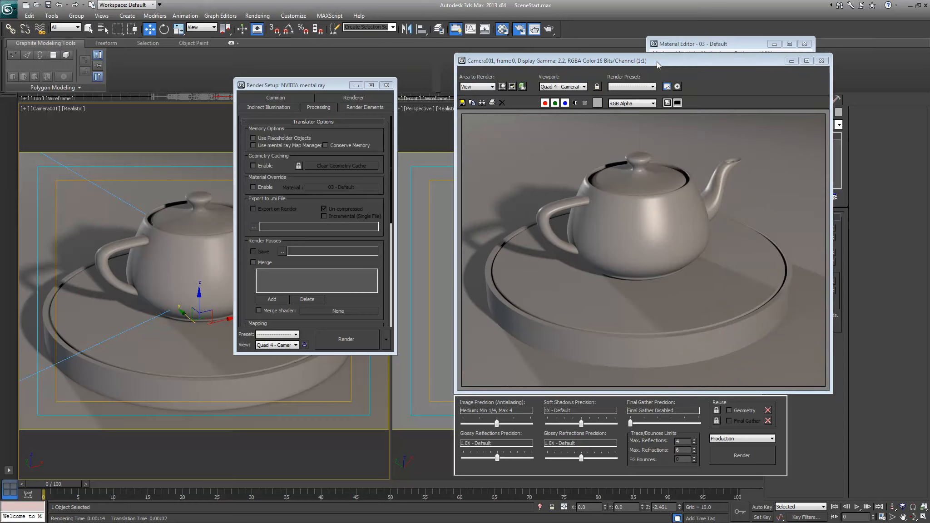
Close the Material Editor and set the Multiplier of mr Area Spot001 to 1.75
left_click_drag(657, 61, 378, 42)
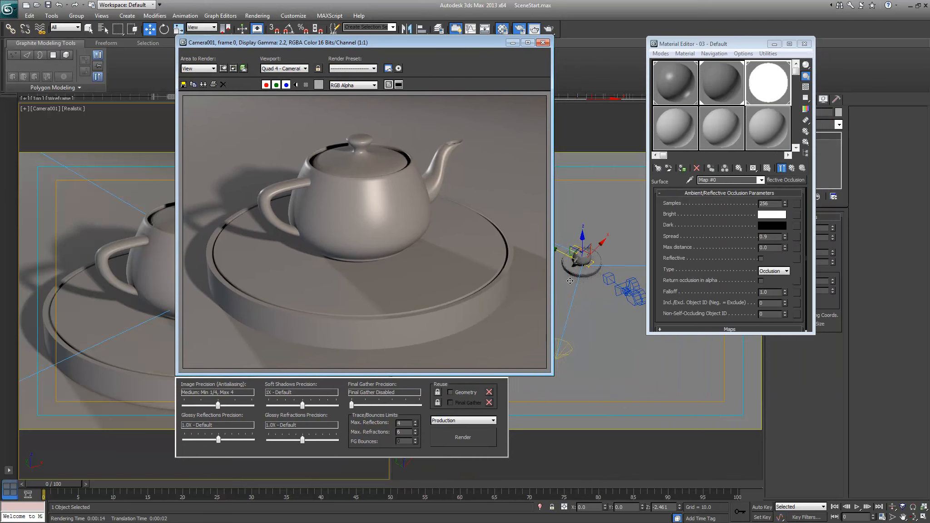
left_click_drag(730, 45, 698, 65)
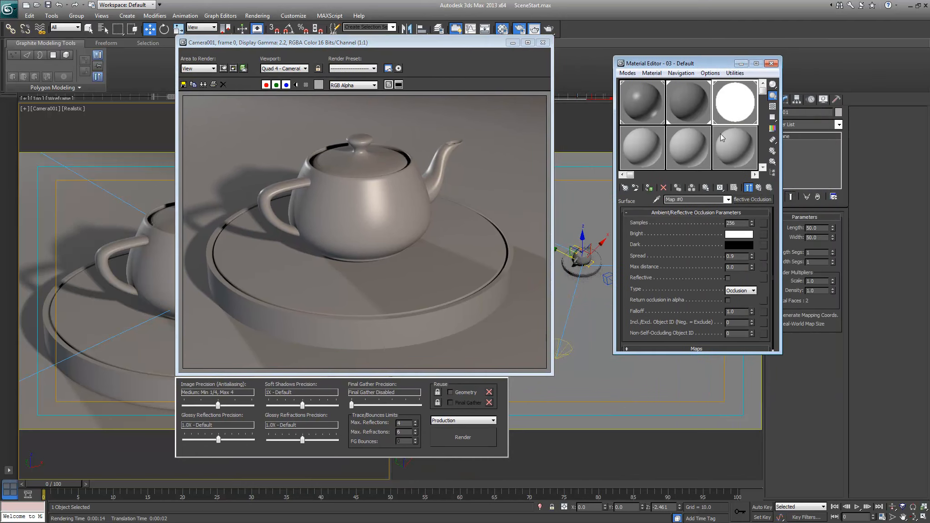
key("m")
left_click(704, 272)
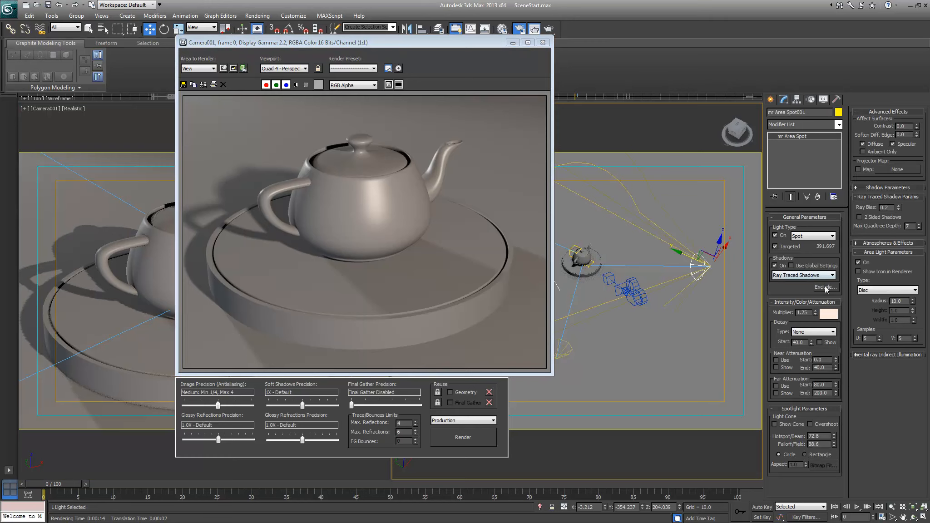
double_click(802, 313)
type("1.75")
key("Return")
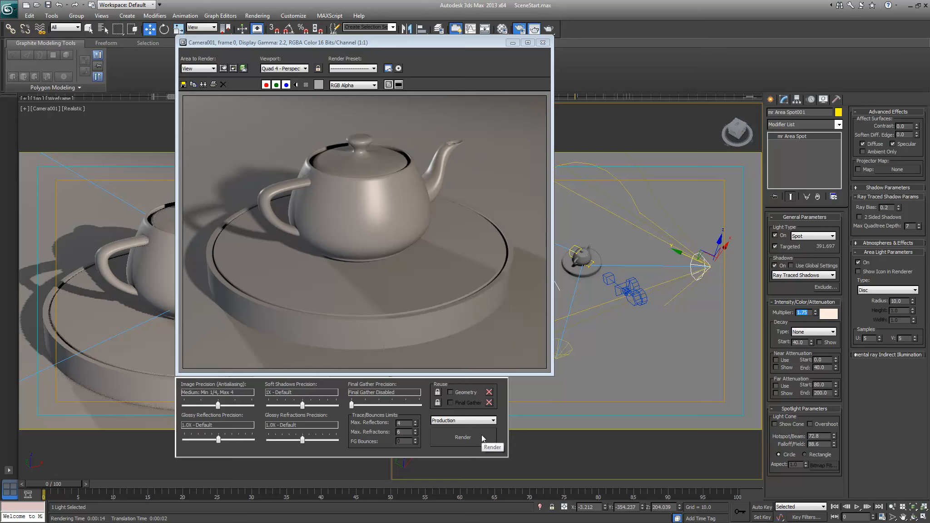
Render the Camera001 view and save the image over Color.tga in the 3PointLighting folder
left_click(113, 146)
left_click(441, 436)
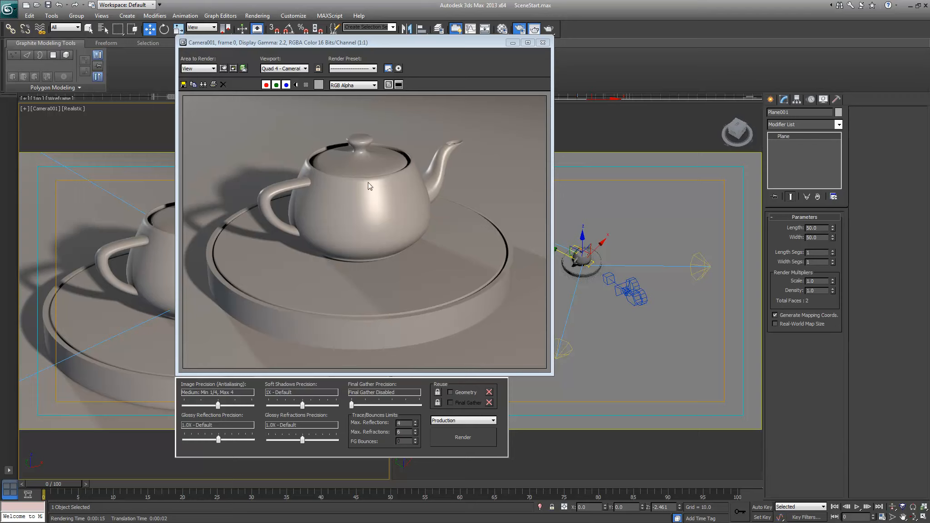
left_click(183, 85)
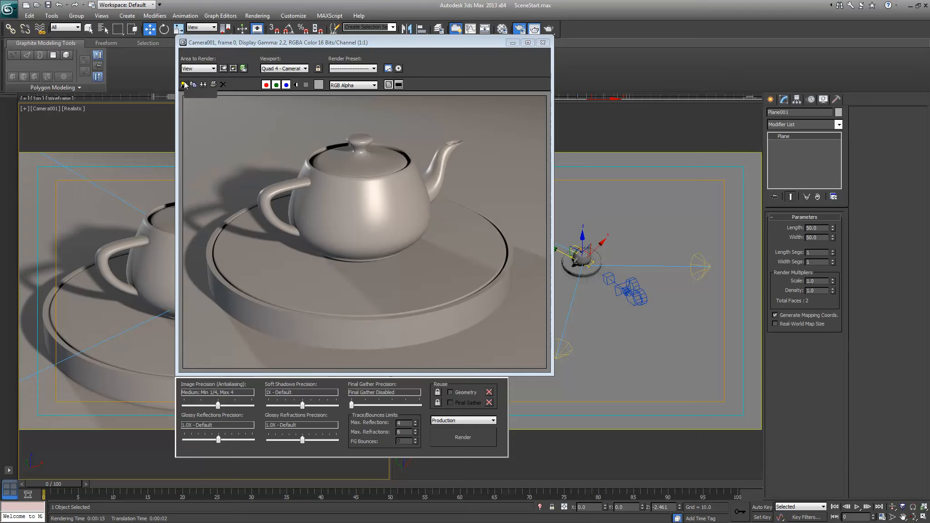
double_click(263, 132)
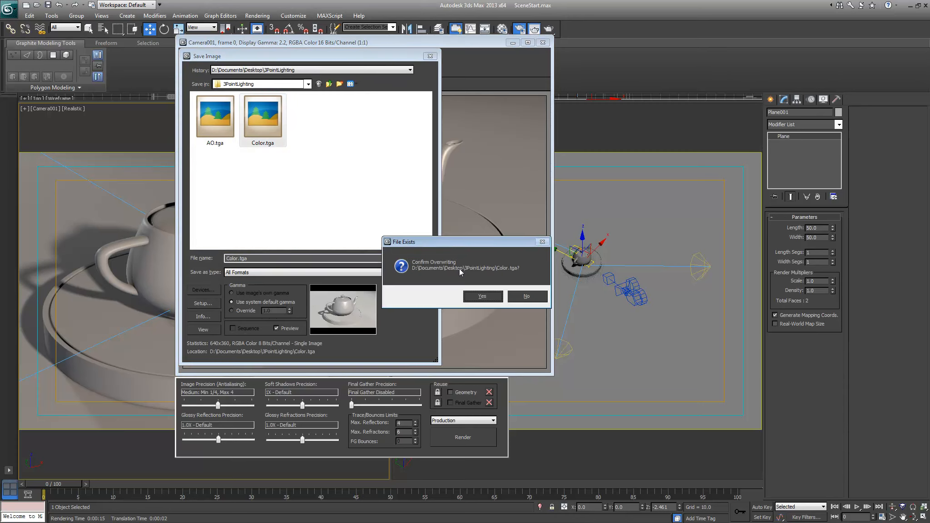
left_click(480, 296)
left_click(389, 260)
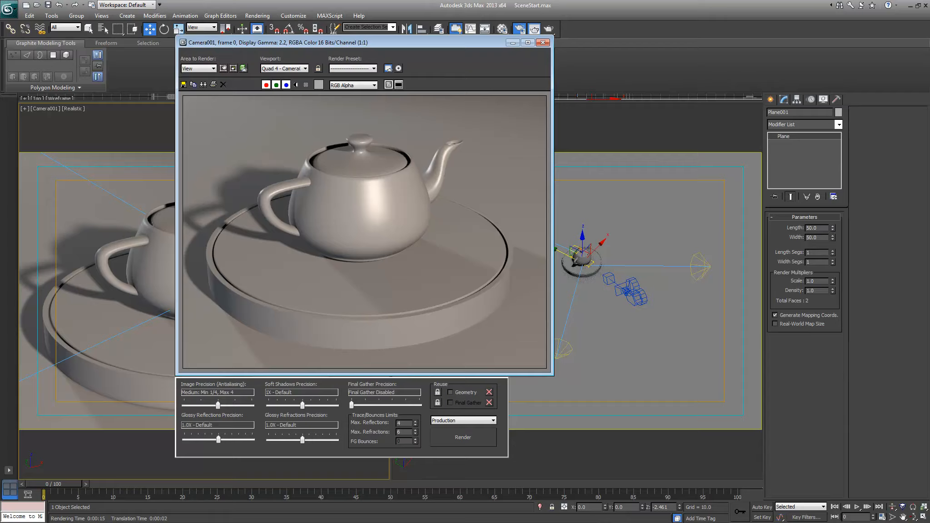
Switch to Photoshop and open AO.tga and Color.tga from the 3PointLighting folder together
key("alt+Tab")
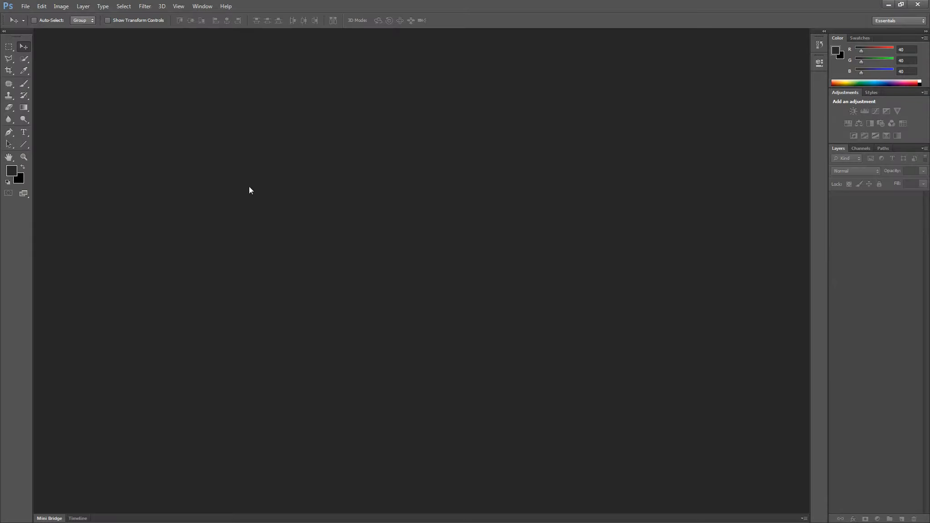
left_click(25, 6)
left_click(30, 23)
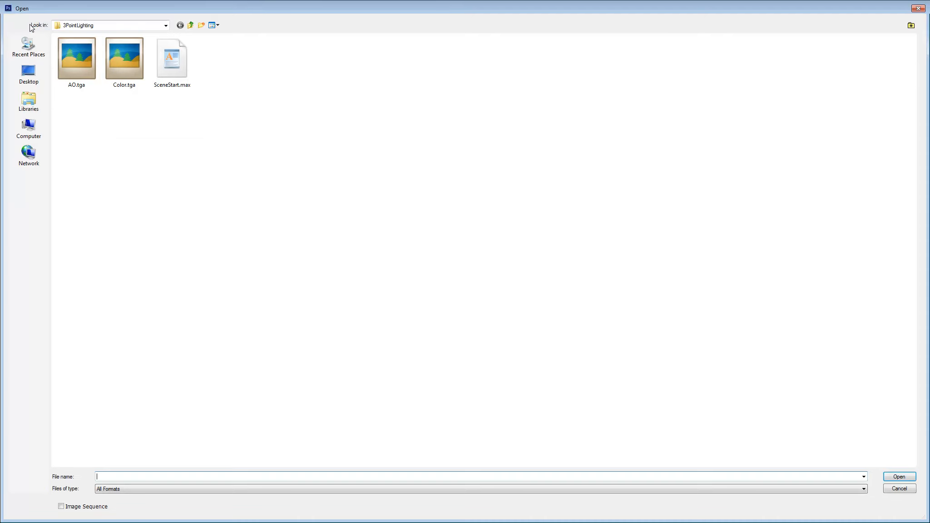
left_click_drag(140, 104, 78, 72)
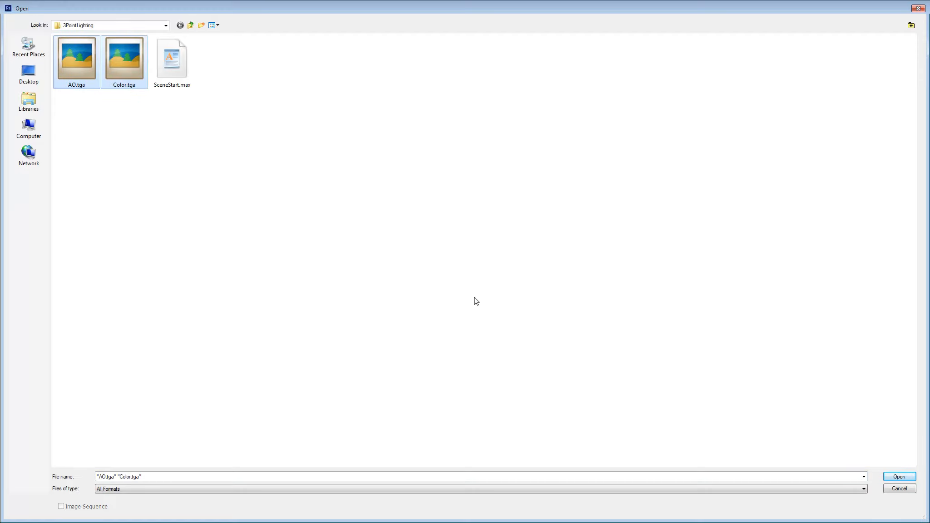
left_click(913, 479)
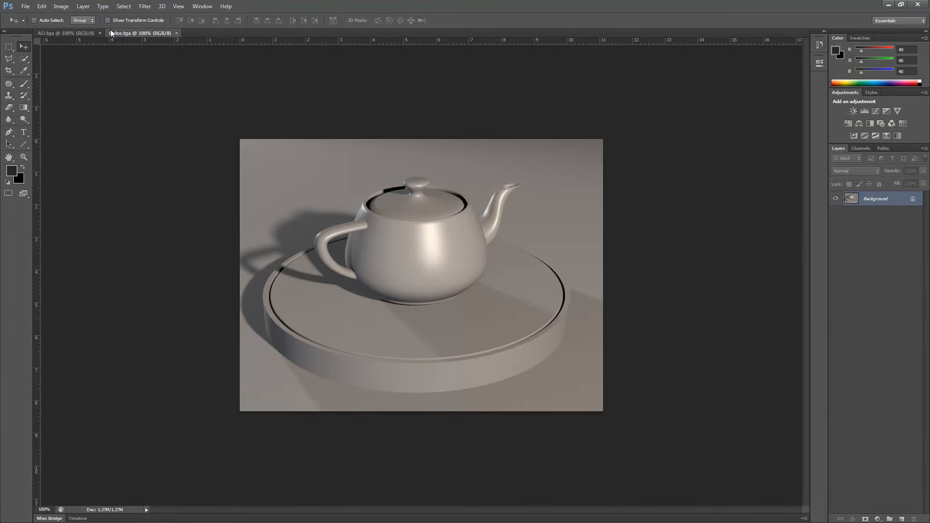
Float the AO.tga document, copy its image into Color.tga as an aligned new layer, and close AO.tga
left_click(62, 34)
left_click_drag(64, 34, 84, 133)
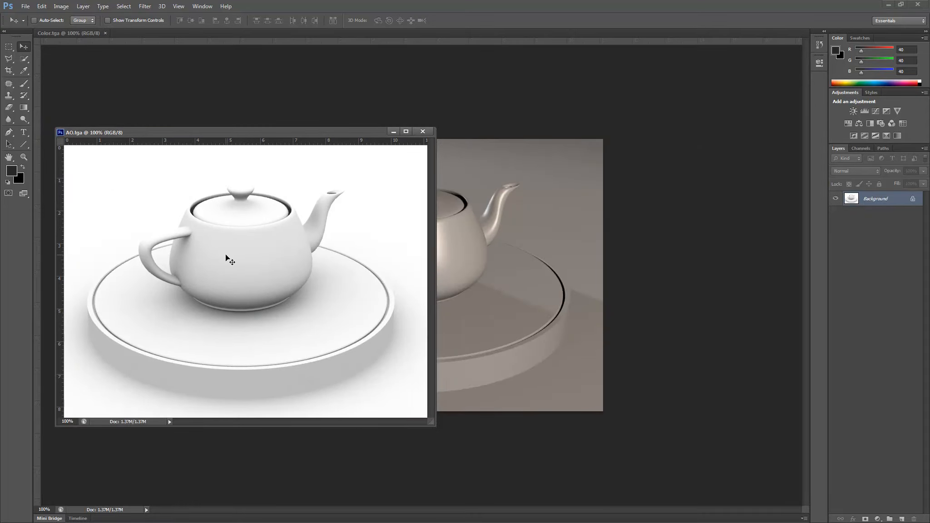
left_click_drag(206, 260, 462, 279)
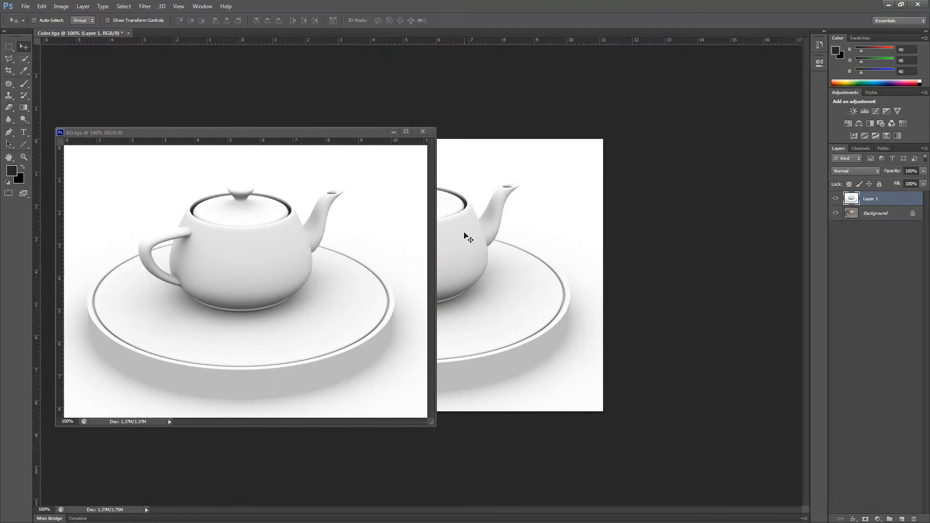
left_click(426, 136)
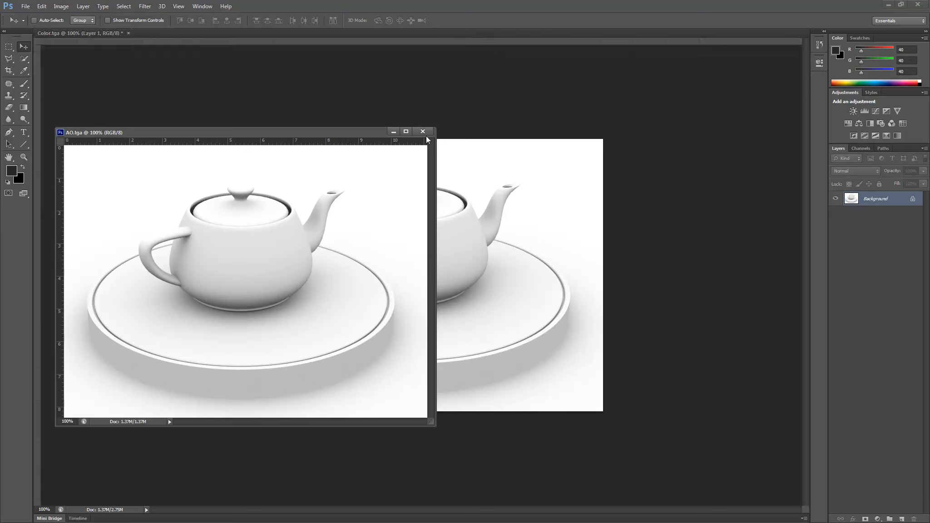
left_click(416, 131)
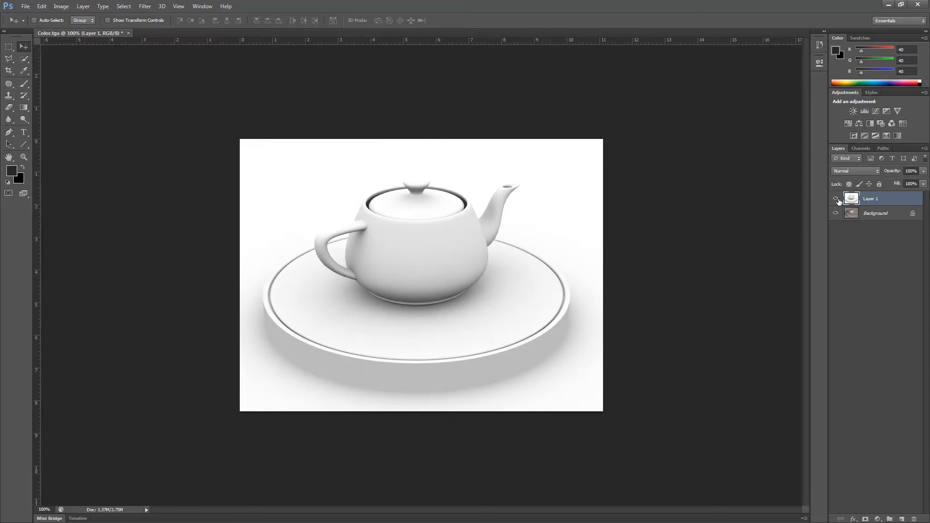
Set Layer 1's blend mode to Multiply and compare the image with the layer hidden and shown
left_click(861, 172)
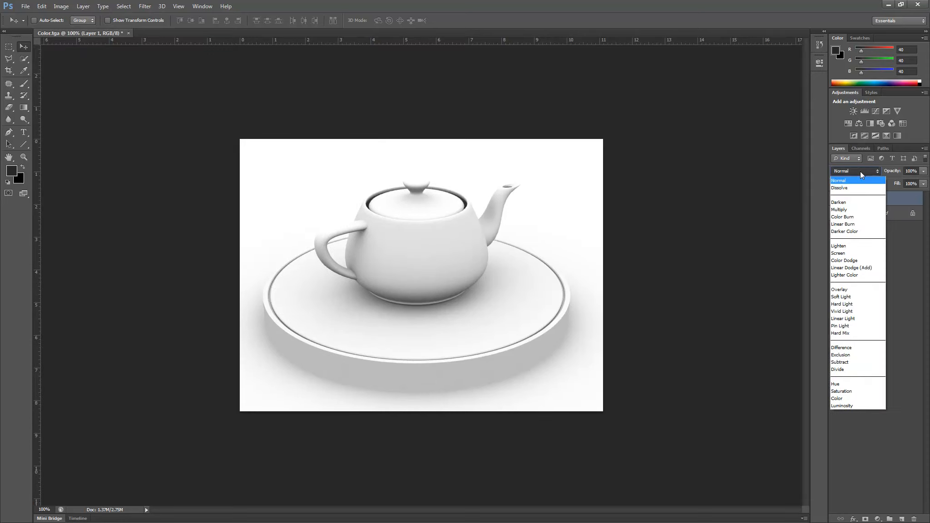
left_click(849, 198)
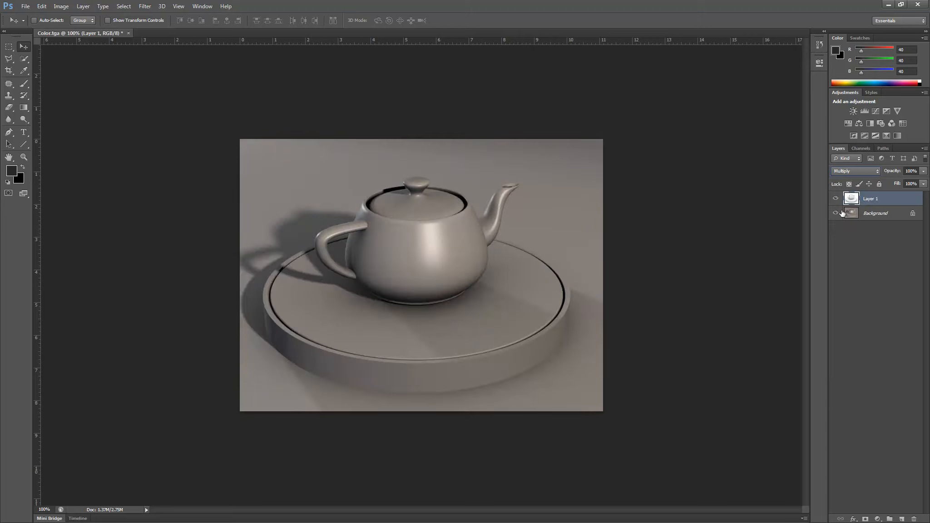
left_click(836, 199)
left_click(837, 199)
left_click(837, 200)
left_click(837, 199)
left_click(837, 200)
left_click(837, 199)
Duplicate Layer 1 above itself and hide the copy
left_click_drag(852, 200, 852, 194, "alt")
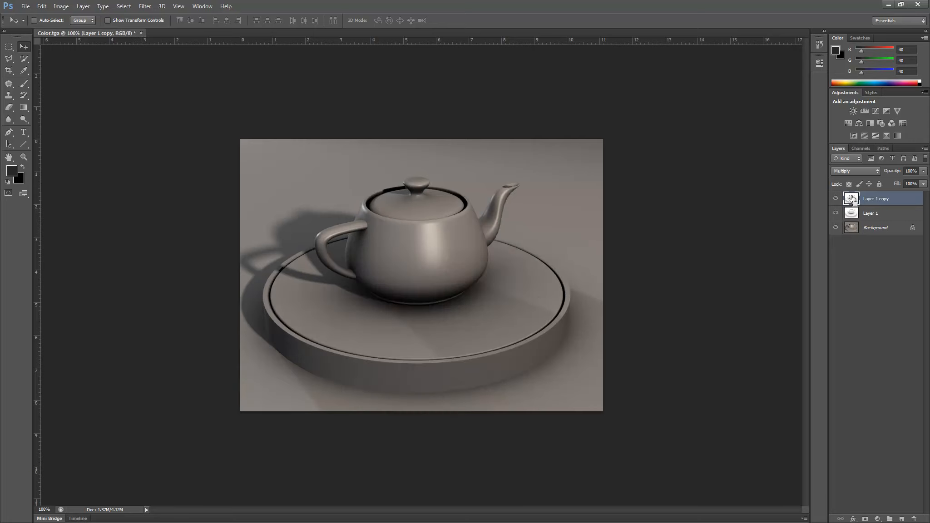
left_click(836, 199)
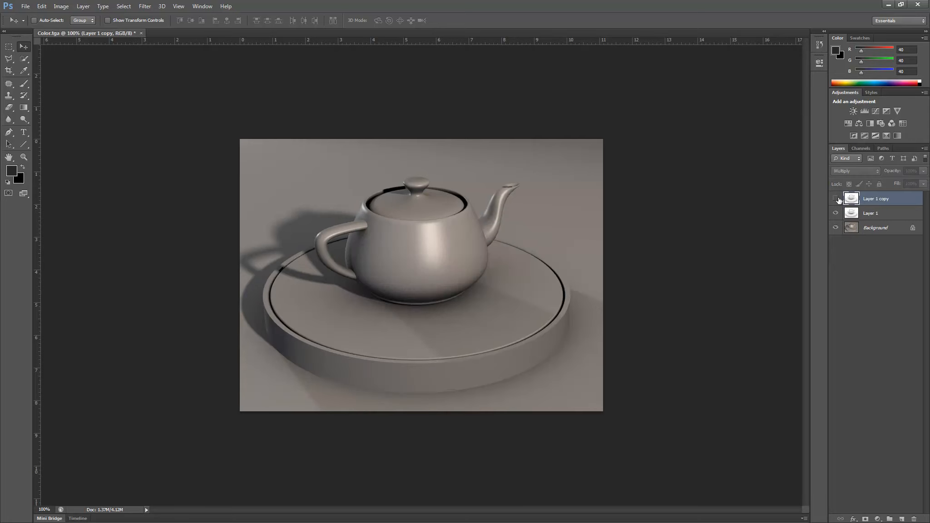
Select the original Layer 1 and reduce its opacity to soften the occlusion shading
left_click(873, 220)
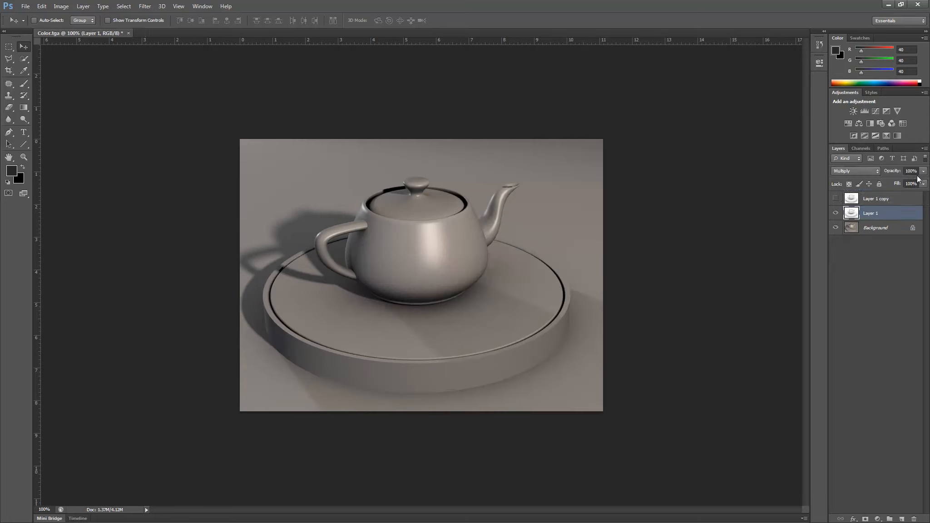
left_click_drag(924, 177, 922, 183)
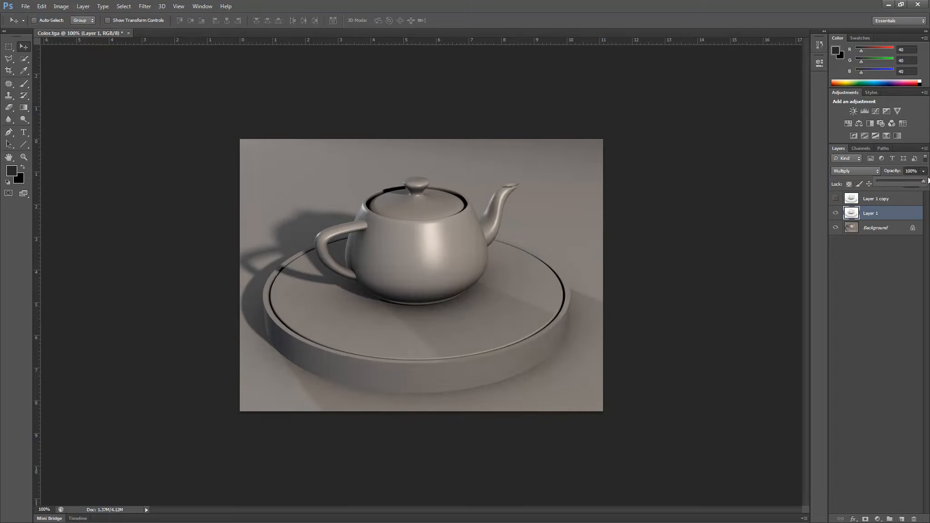
mouse_move(925, 178)
left_mouse_down()
mouse_move(876, 176)
mouse_move(903, 182)
left_mouse_up()
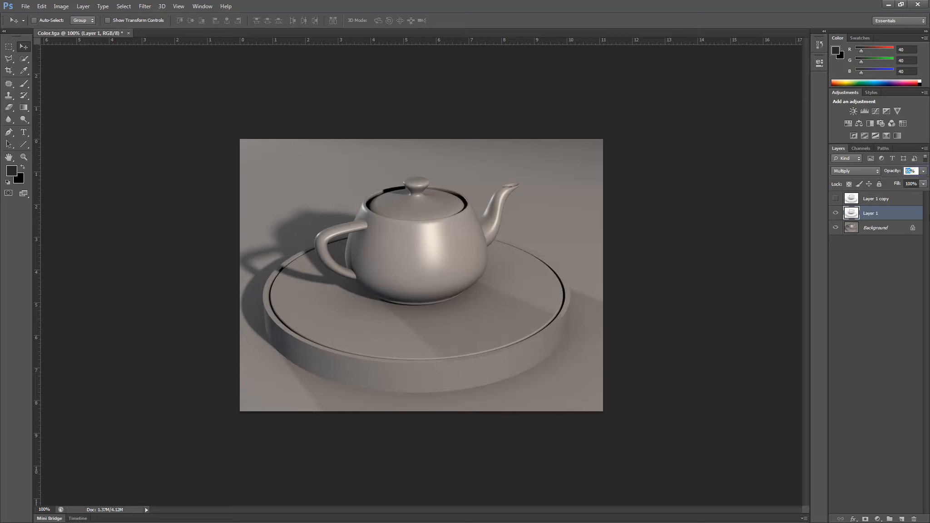
Set Layer 1's opacity to 60% and compare the image with the layer hidden and shown
type("60")
key("Return")
left_click(836, 213)
left_click(836, 213)
left_click(836, 213)
left_click(835, 213)
Show Layer 1 copy and set it to Overlay blend mode with 25% opacity
left_click(853, 198)
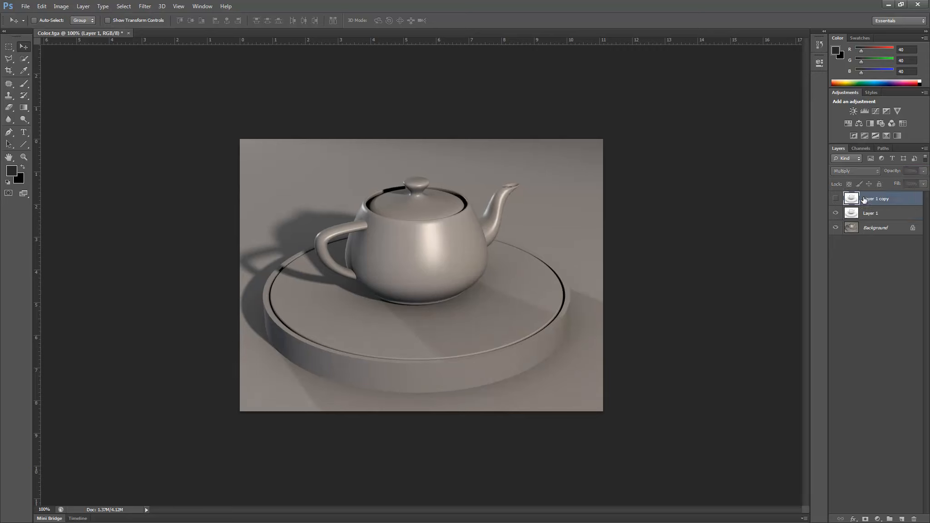
left_click(835, 199)
left_click(870, 171)
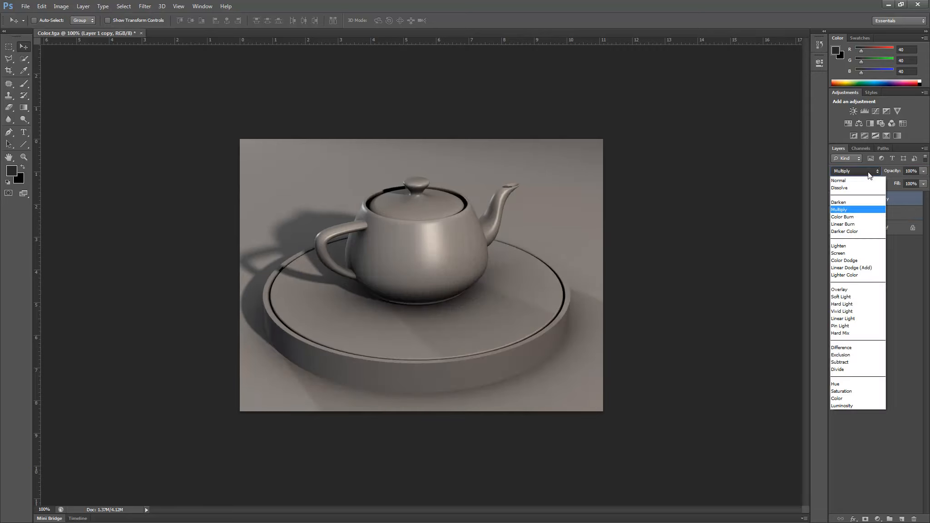
left_click(844, 285)
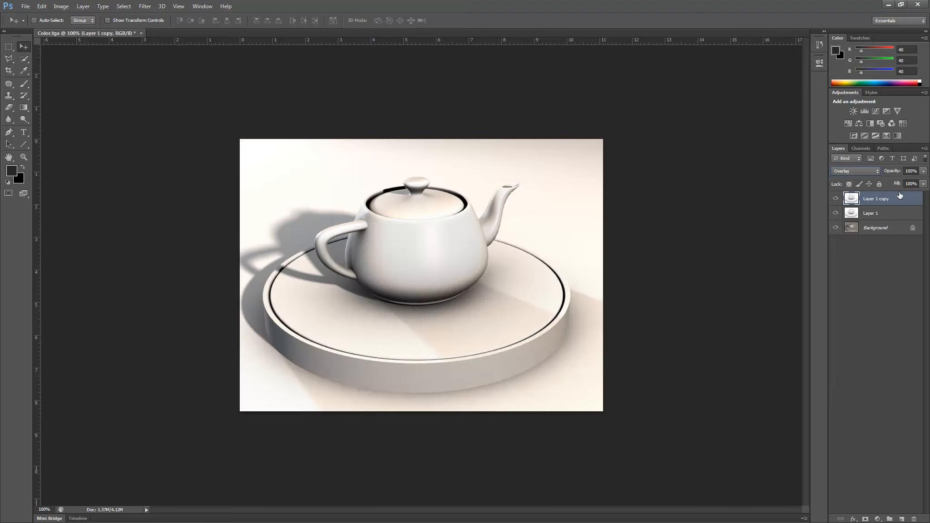
left_click(923, 170)
left_click_drag(924, 181, 902, 172)
type("25")
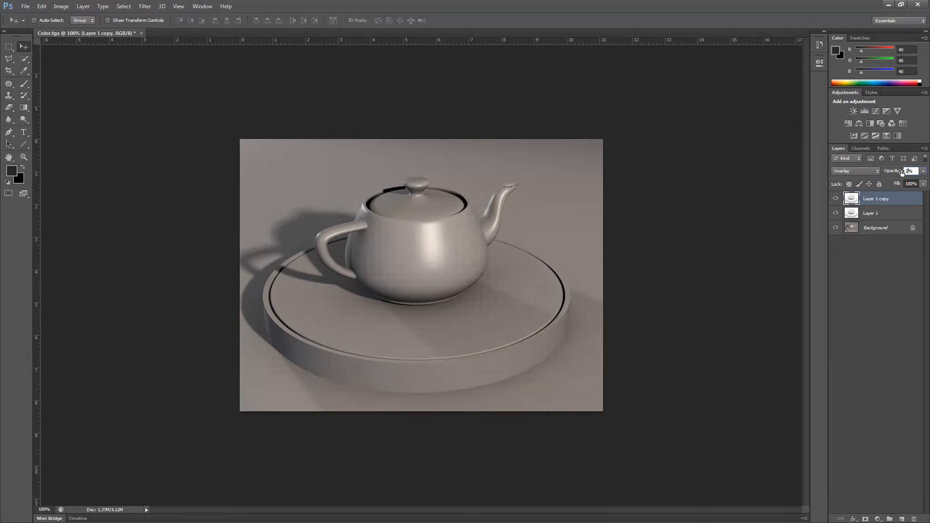
key("Return")
Compare the composite with Layer 1 and the Overlay copy each hidden and shown, leaving both layers visible
left_click(835, 198)
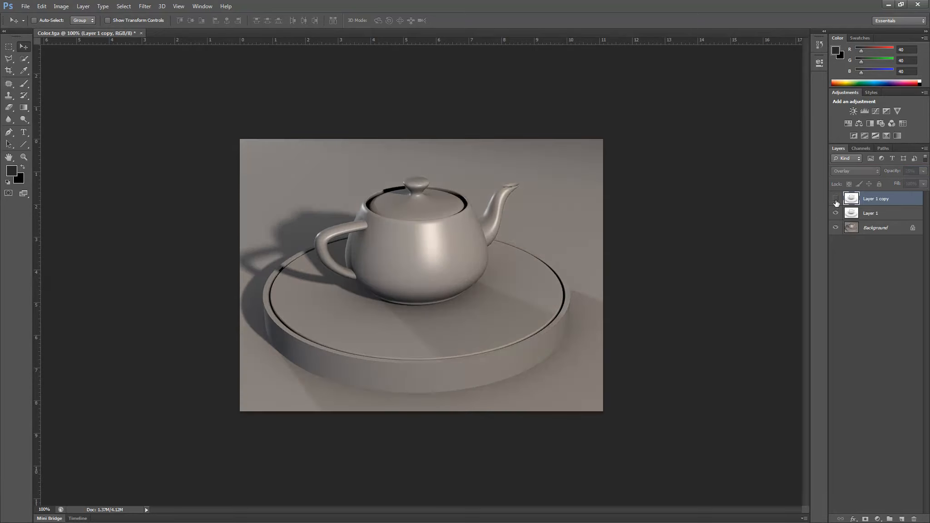
left_click(835, 213)
left_click(836, 213)
left_click(835, 214)
left_click(835, 213)
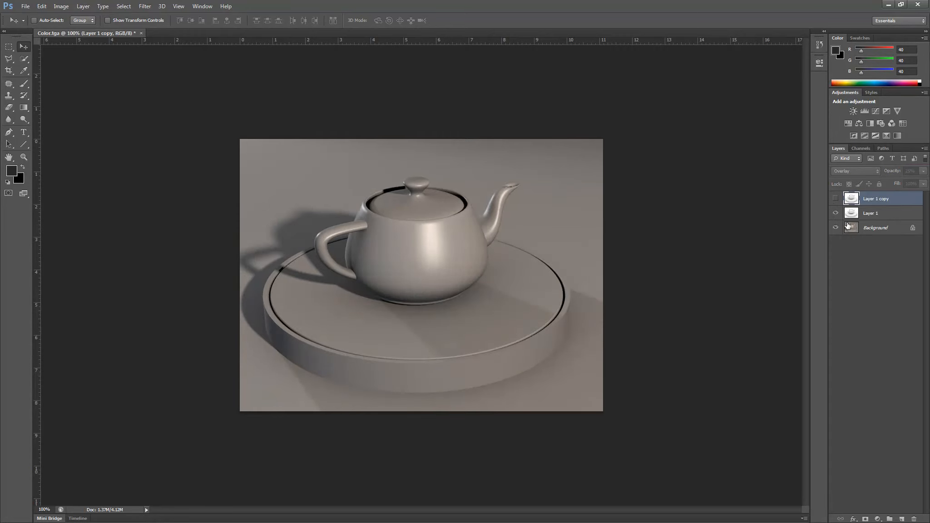
left_click(874, 216)
left_click(850, 199)
left_click(836, 198)
left_click(836, 199)
left_click(836, 199)
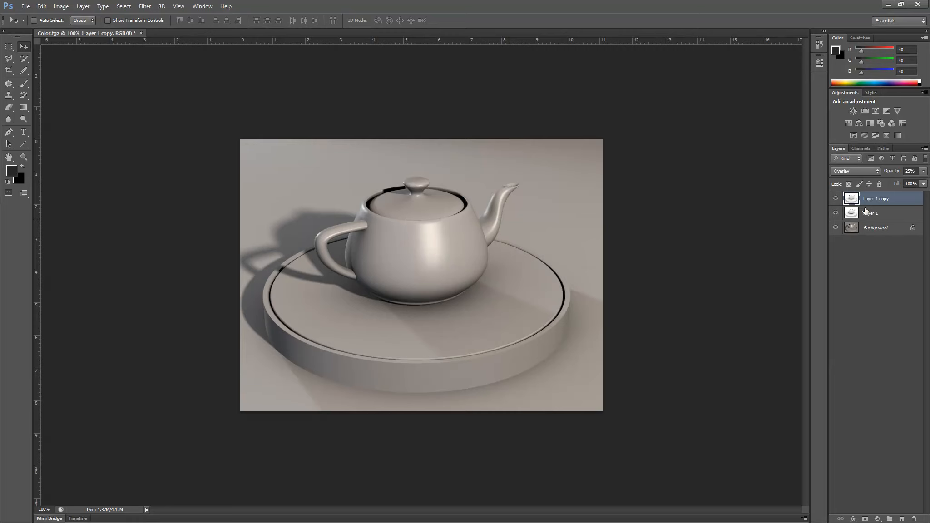
Duplicate the Overlay copy as a Soft Light layer and compare the image with the new layer hidden and shown
key("ctrl+j")
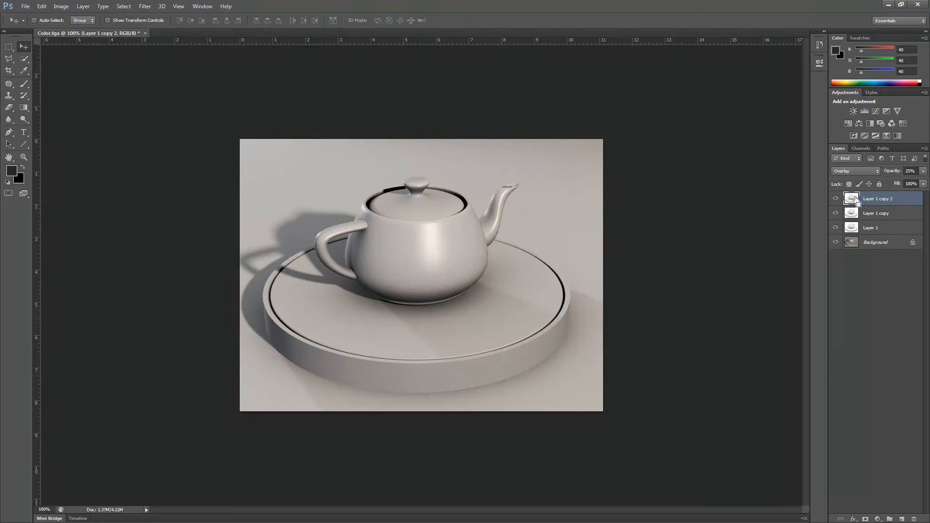
left_click(852, 171)
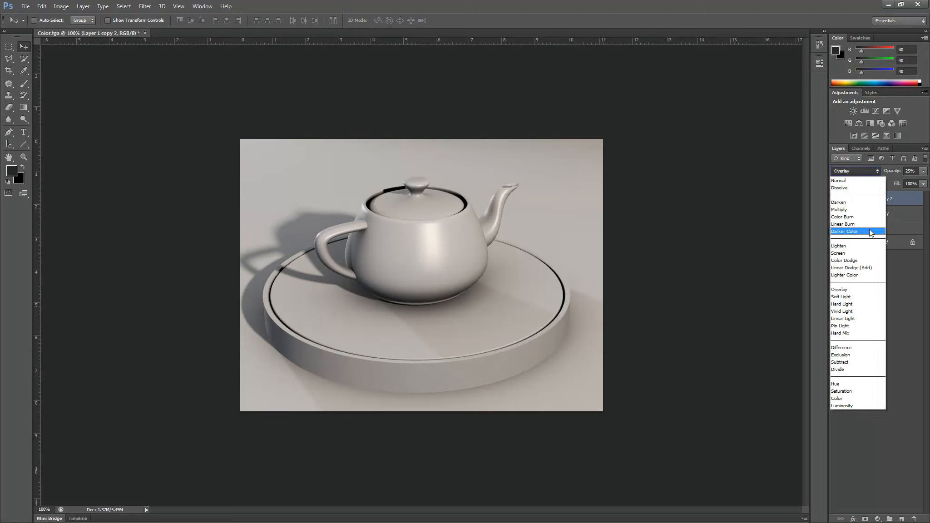
left_click(881, 299)
left_click(837, 198)
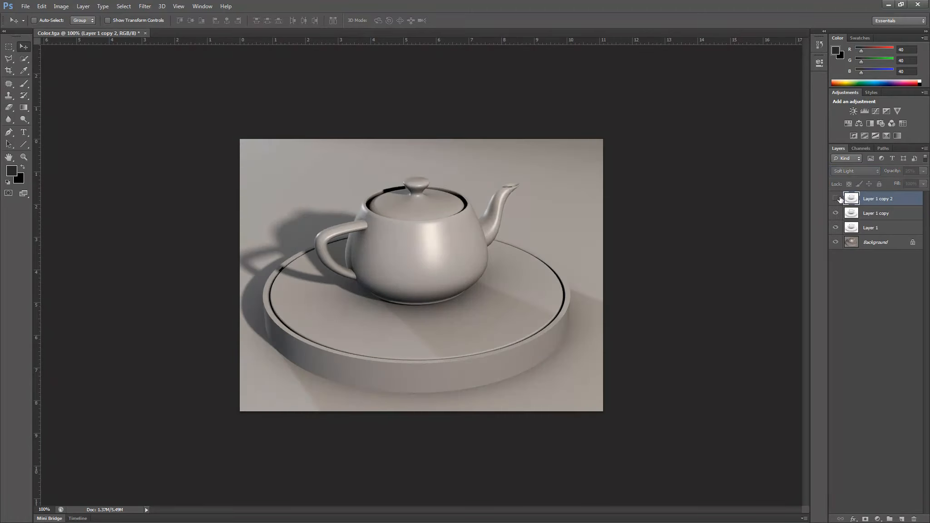
left_click(837, 198)
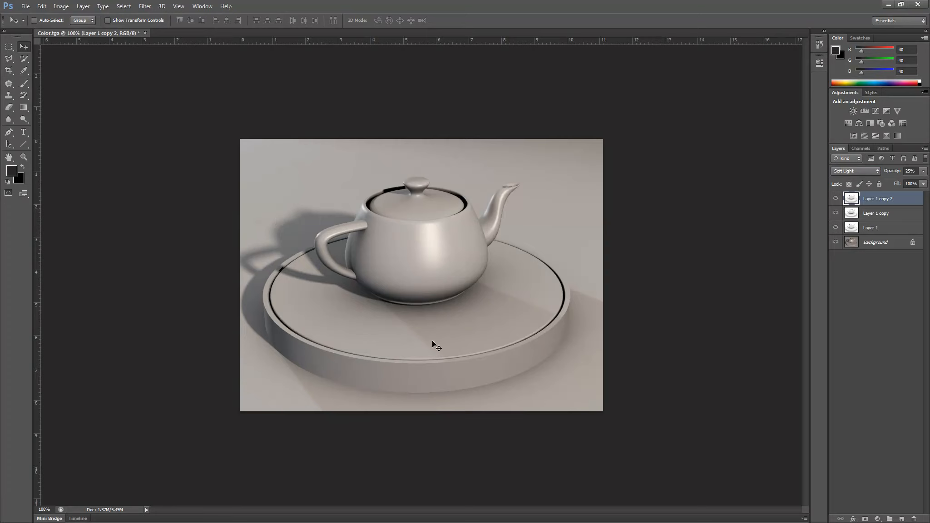
mouse_move(835, 198)
left_mouse_down()
mouse_move(841, 228)
mouse_move(836, 198)
left_mouse_up()
left_click(923, 171)
left_click(911, 313)
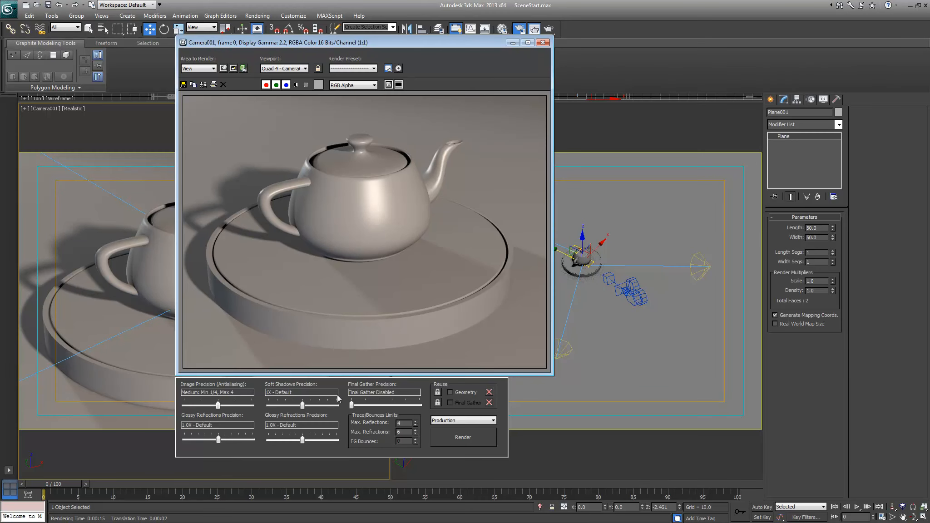
In 3ds Max, set the Final Gather precision to Low and move the rendered frame window aside to uncover the Render Setup dialog
left_click_drag(352, 404, 376, 411)
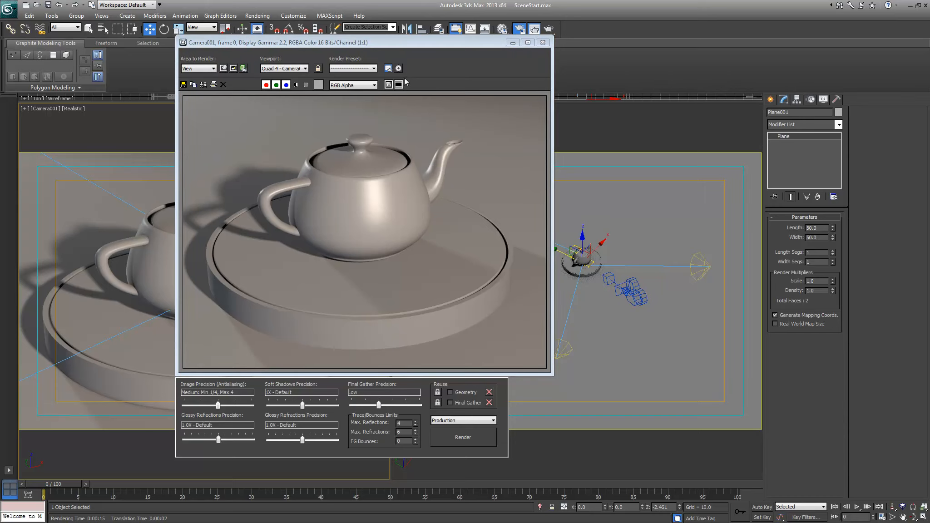
left_click_drag(398, 44, 322, 51)
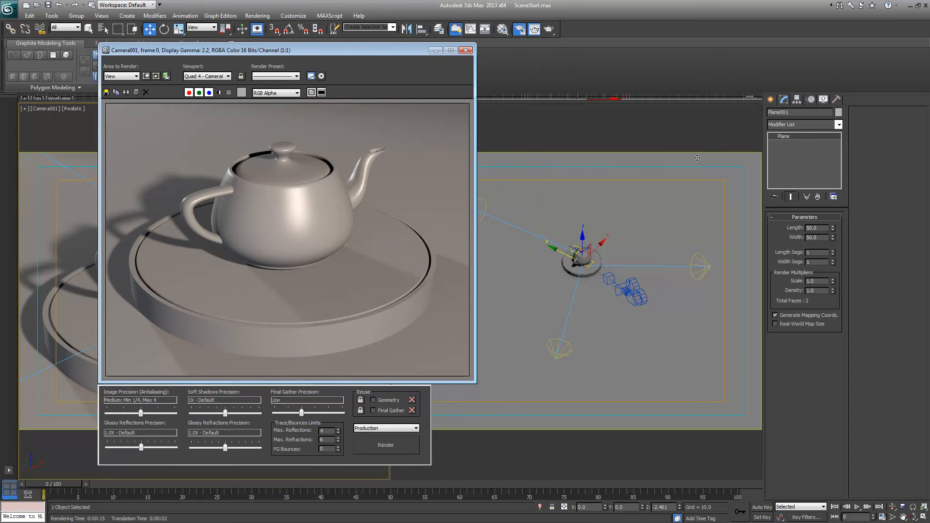
left_click_drag(365, 51, 701, 105)
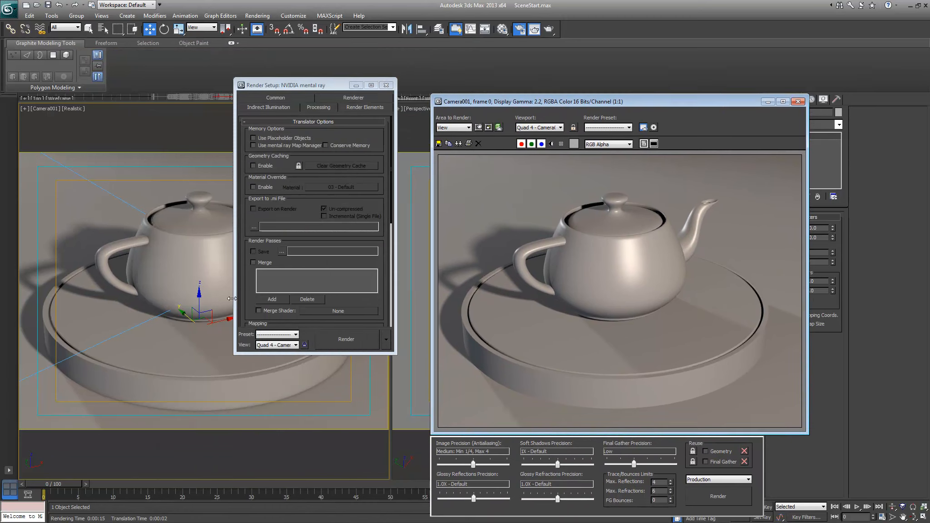